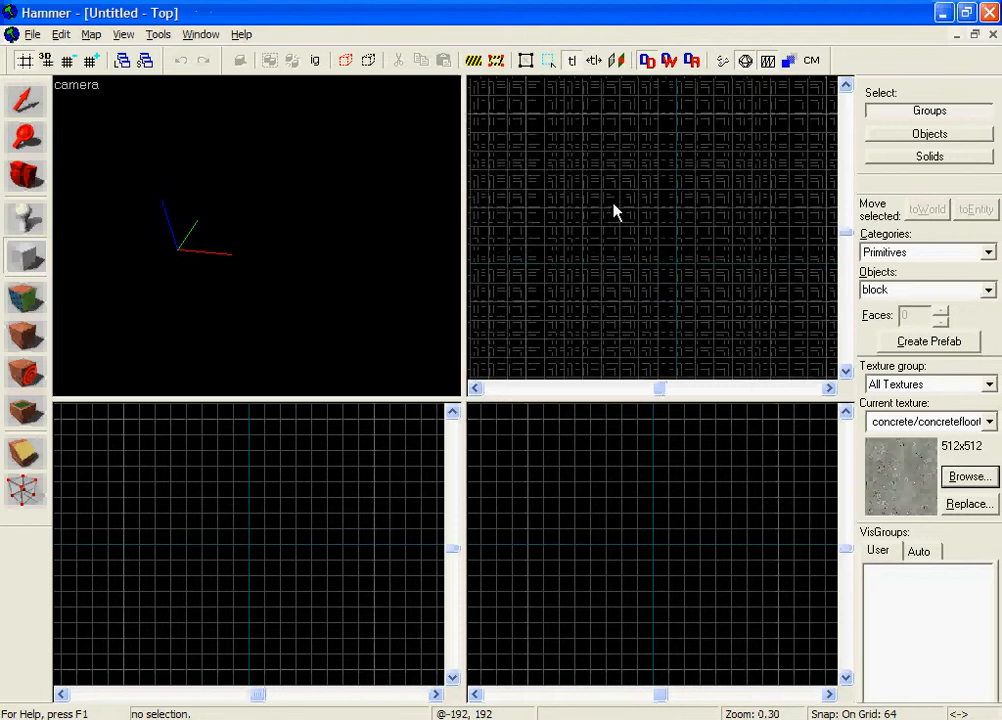
Step: Create a concrete base block 192 wide, 256 long and 64 high
drag(600, 198, 638, 246)
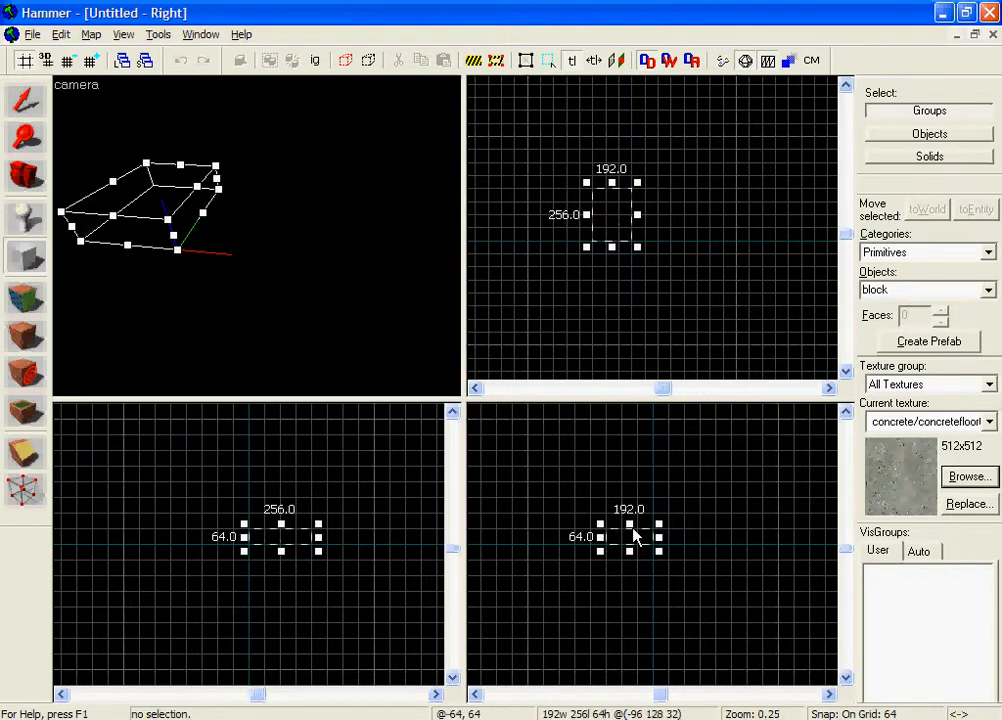
scroll(634, 537, up, 2)
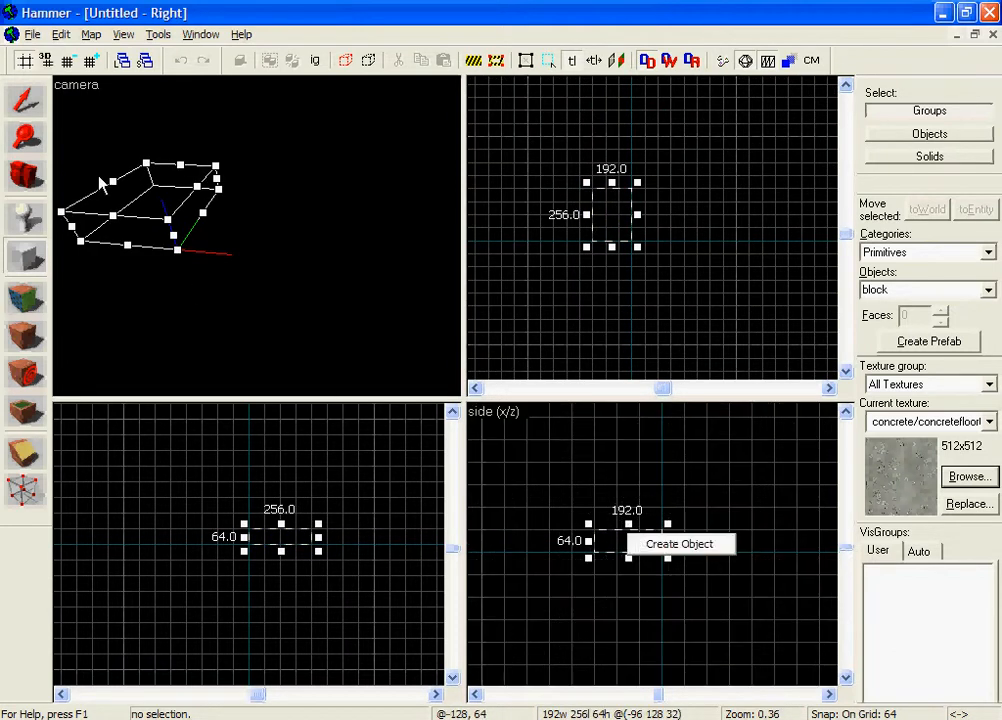
click(692, 545)
click(27, 100)
key(z)
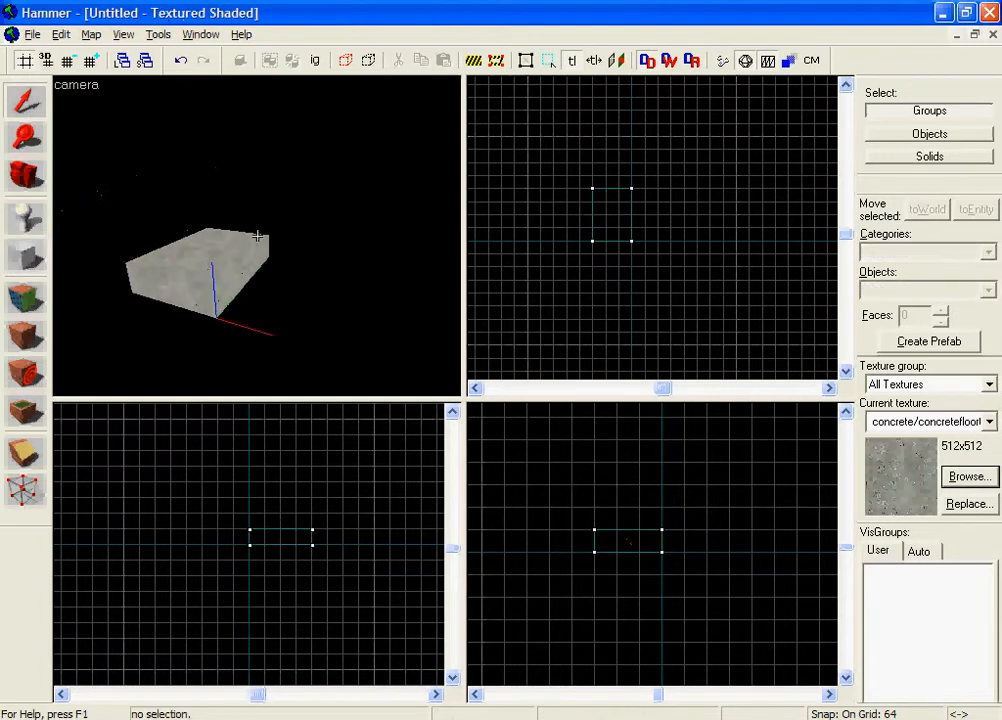
key(w)
key(z)
Step: Select the base block and reduce the grid snap to 16 units for finer building
click(261, 242)
scroll(579, 494, up, 3)
middle_drag(579, 495, 619, 458)
scroll(646, 532, up, 3)
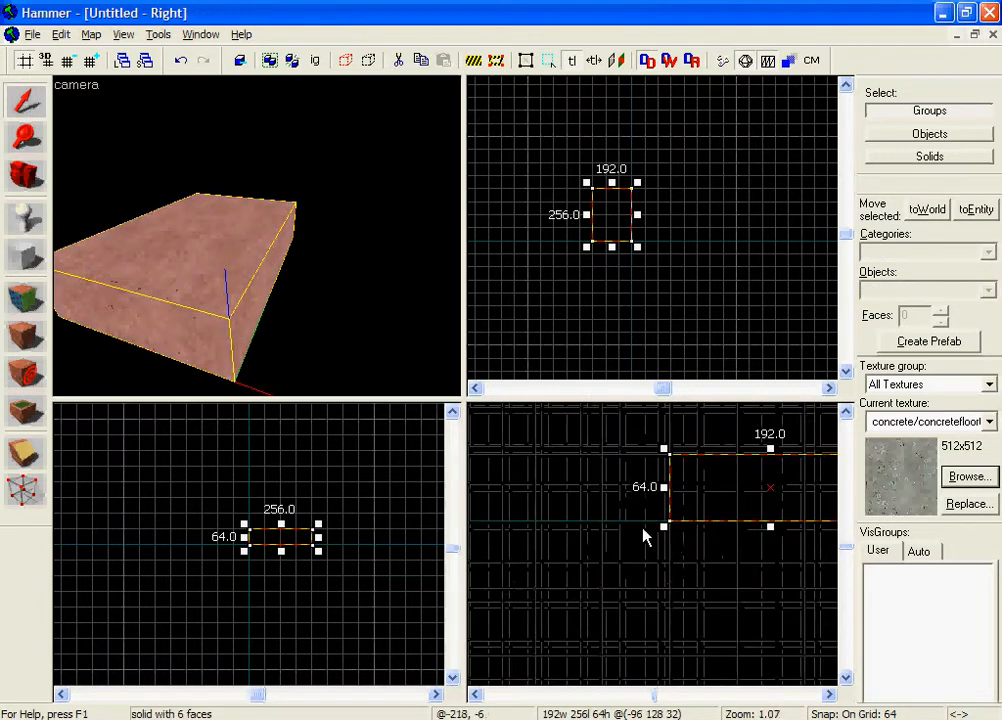
scroll(658, 526, down, 1)
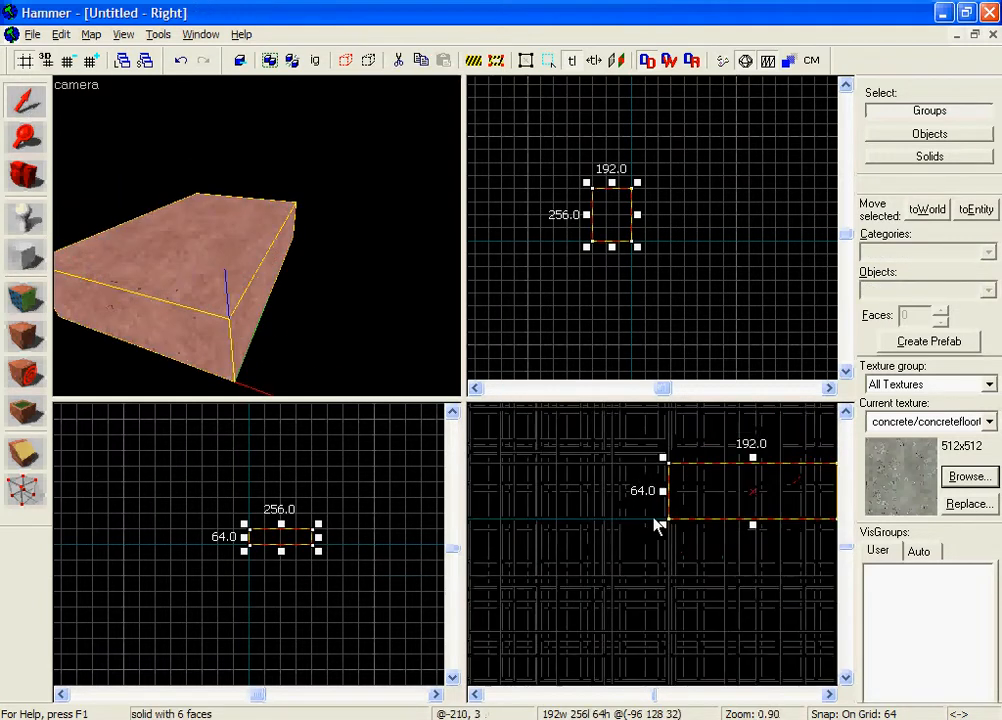
click(75, 65)
click(75, 65)
scroll(664, 470, up, 2)
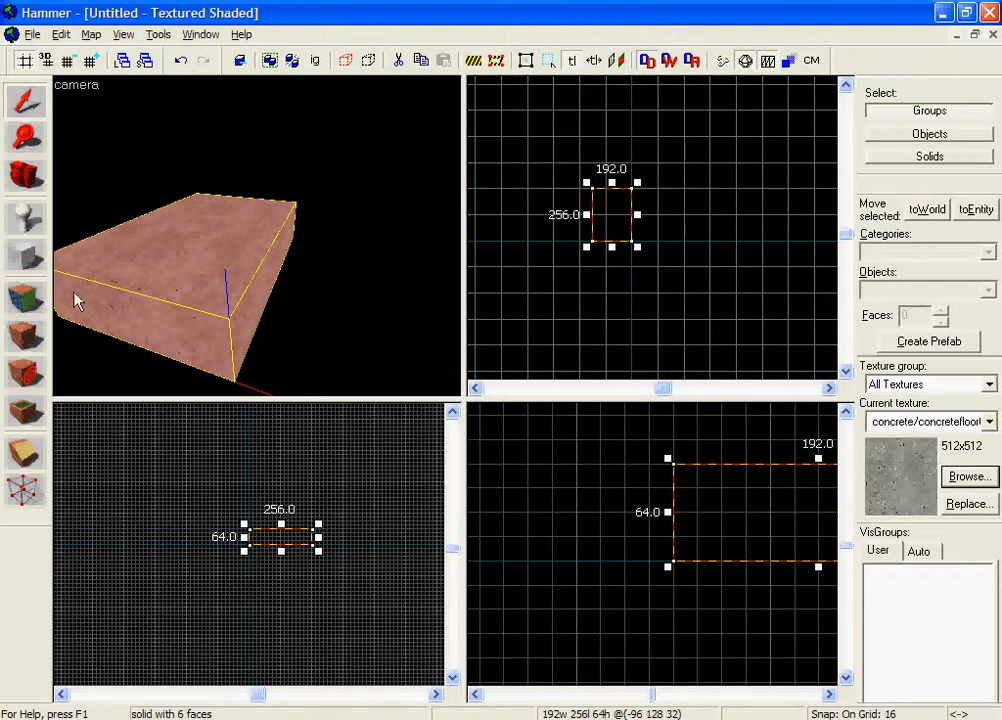
Step: Create the highest stair block, 16 wide, 256 long and 48 high, against the base block's long side
click(27, 258)
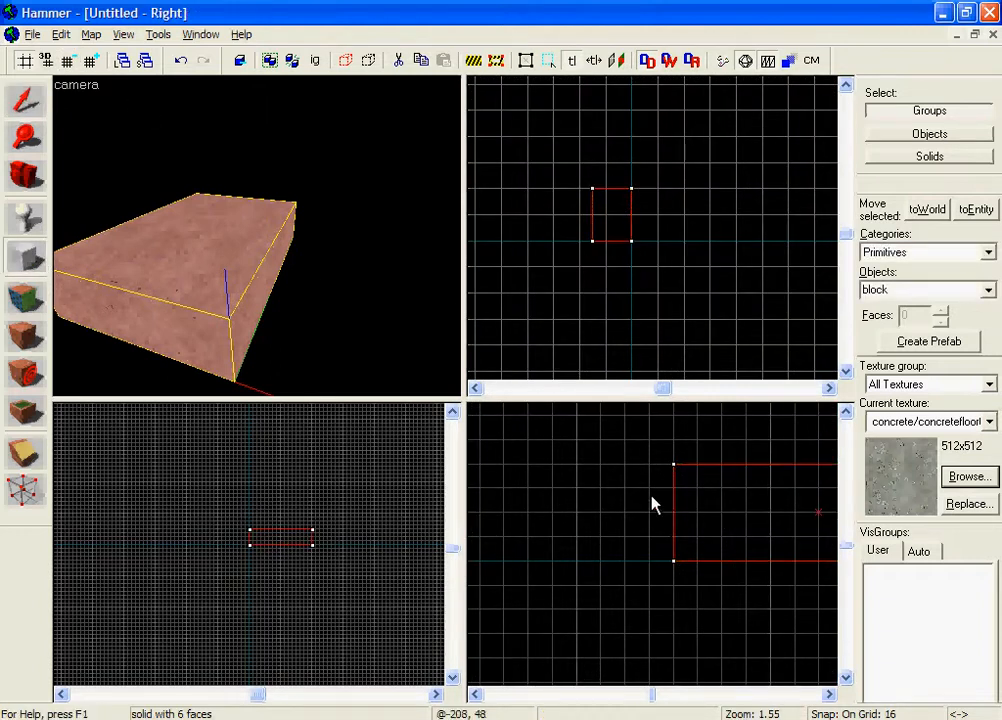
drag(680, 497, 655, 562)
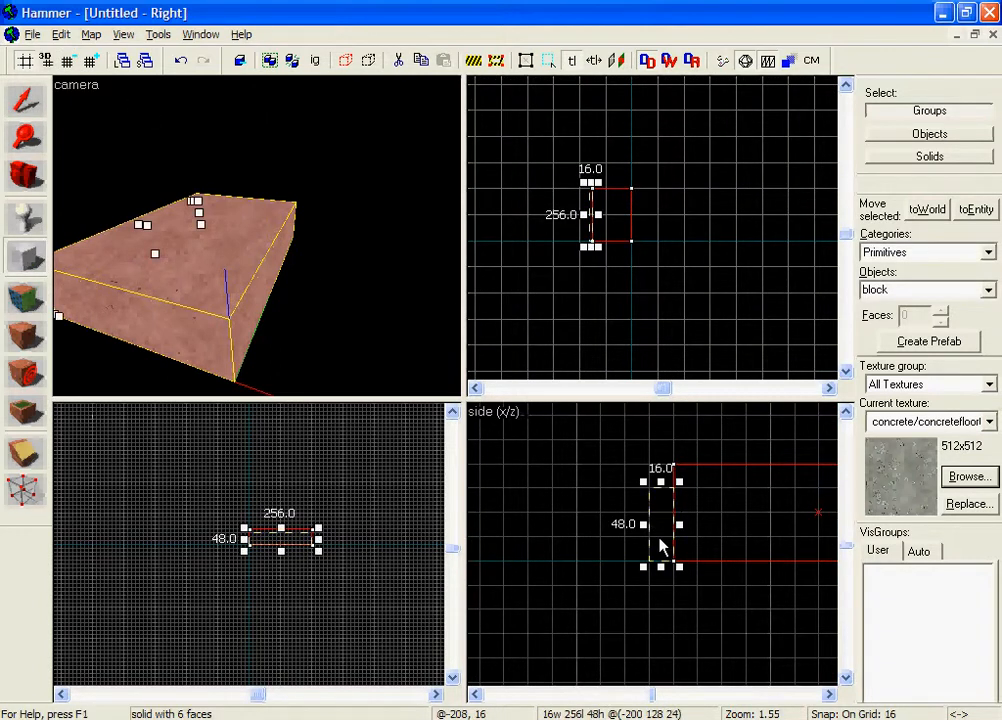
key(Return)
Step: Add two more stair blocks beside the first, each 16 wide and 256 long, with heights of 32 and 16
drag(648, 513, 597, 568)
right_click(640, 545)
click(655, 553)
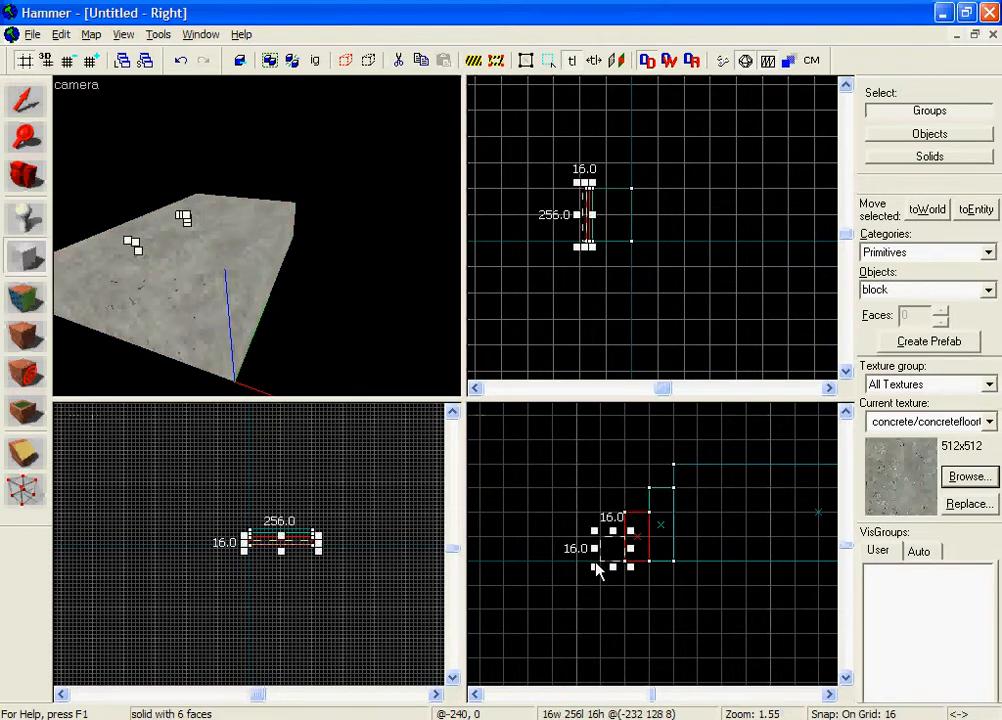
right_click(613, 552)
click(633, 563)
key(z)
key(w)
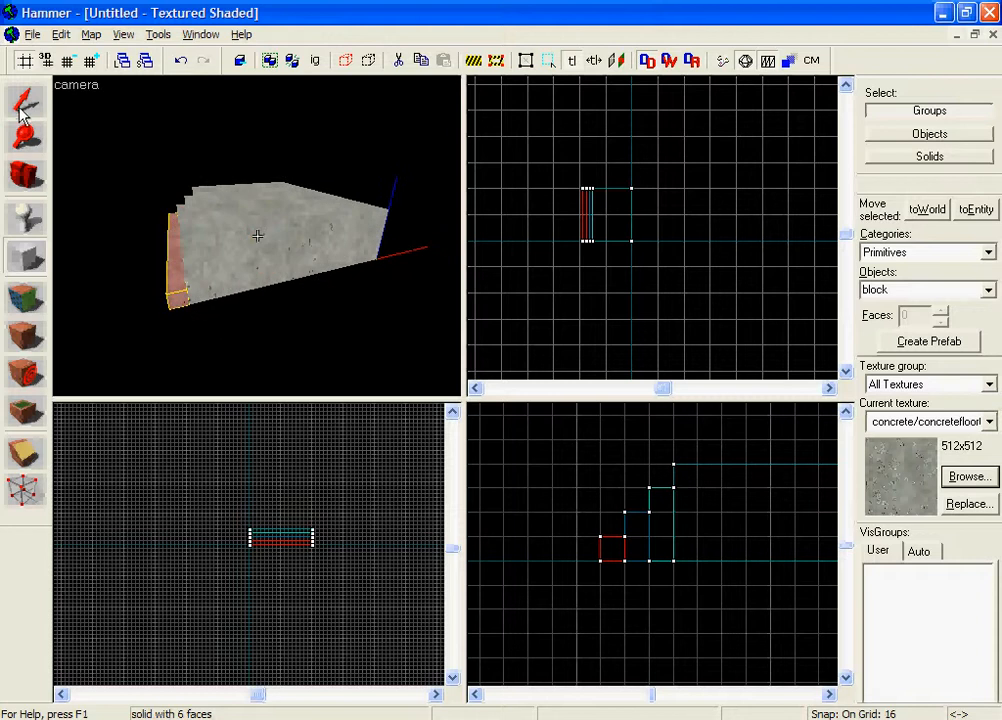
key(z)
key(shift+s)
key(shift+s)
Step: Select the base block and outline a new block 192 wide, 16 long and 64 high along one short edge of its top
click(262, 237)
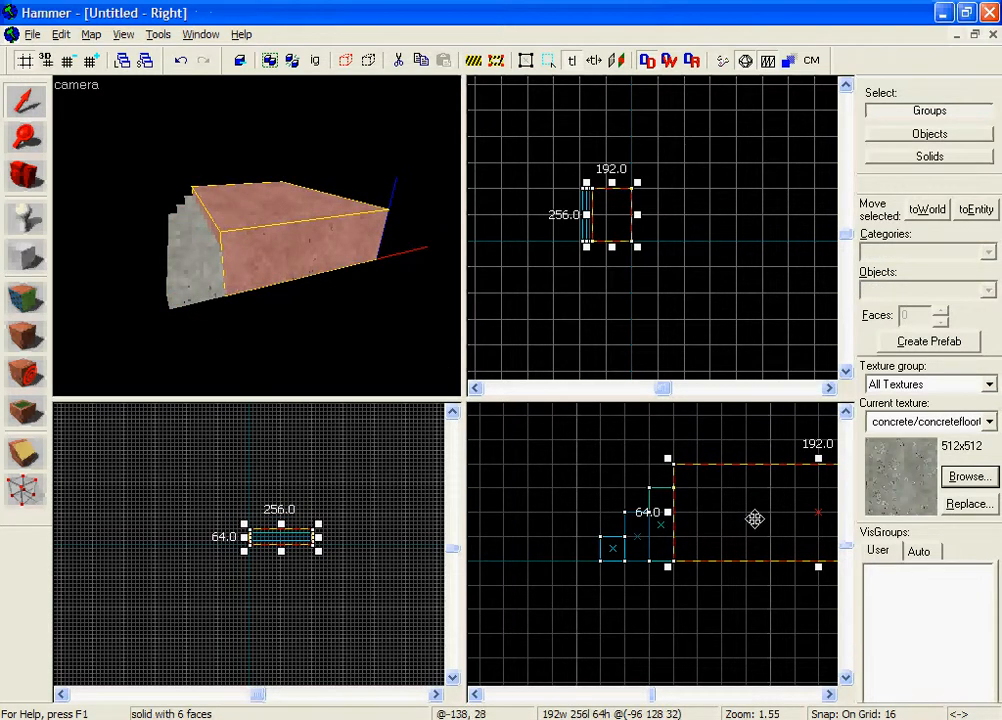
key(z)
key(w)
key(s)
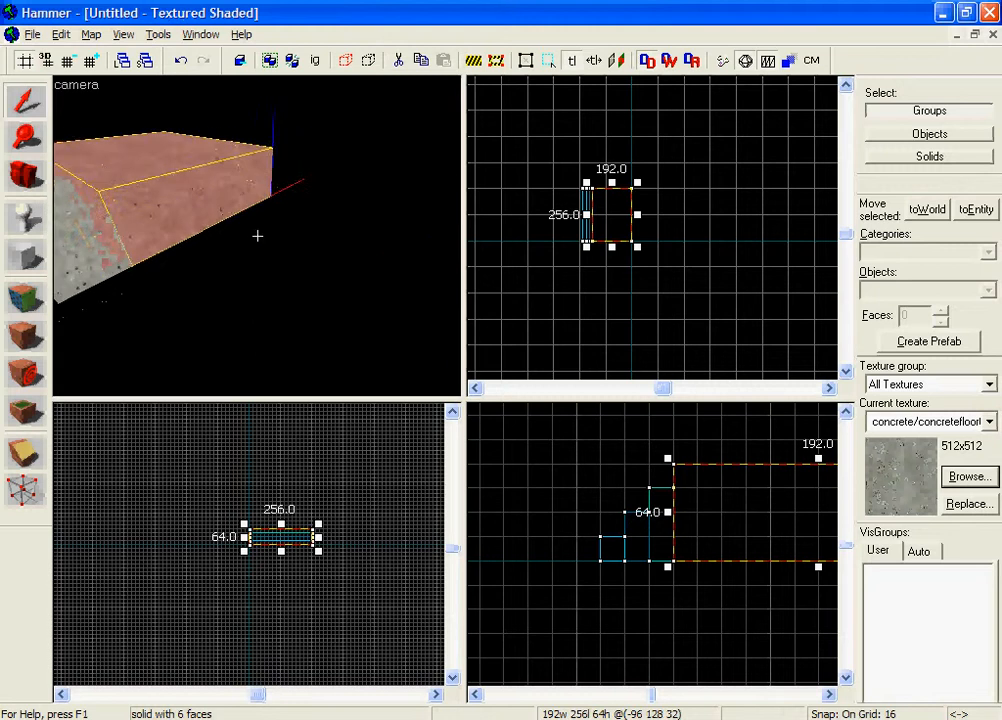
key(w)
key(z)
scroll(752, 572, down, 3)
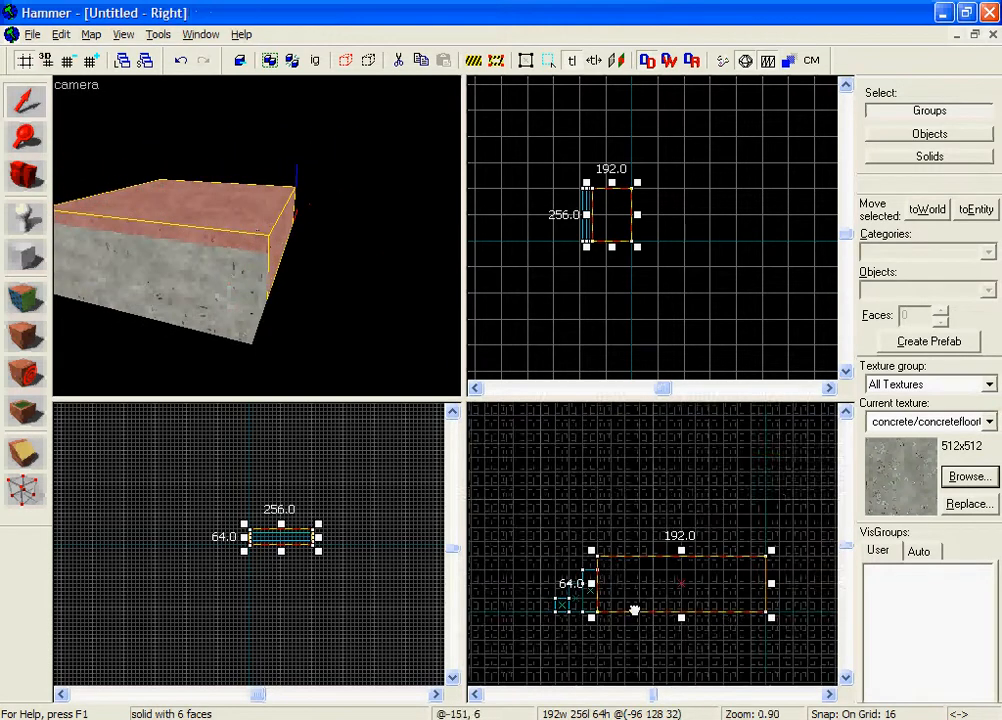
click(24, 257)
scroll(648, 205, up, 8)
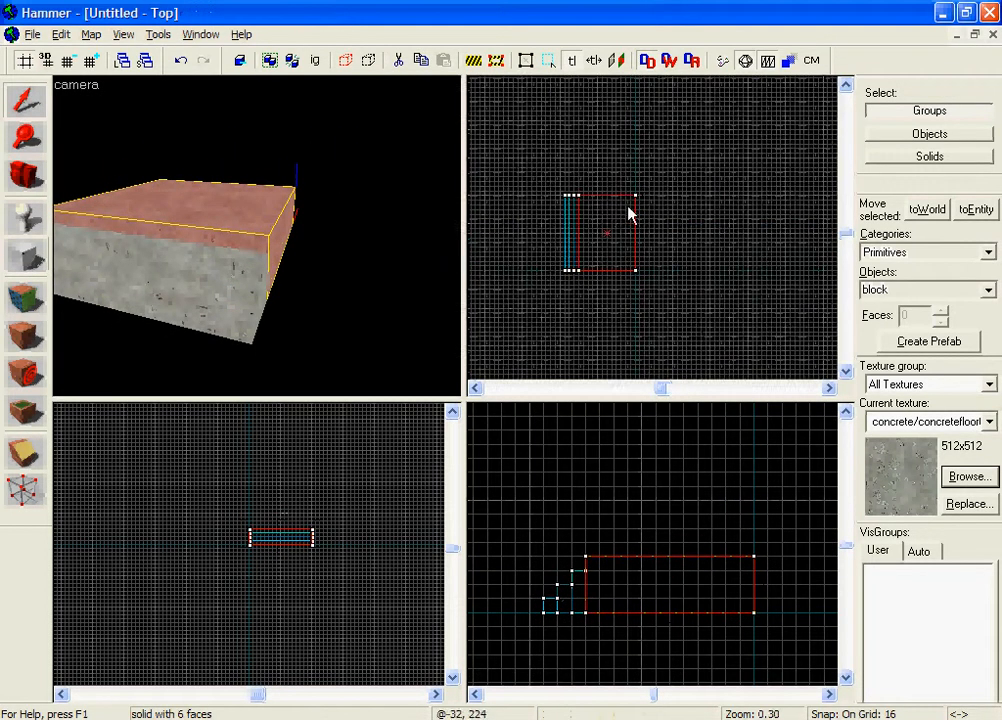
drag(587, 249, 760, 252)
drag(663, 572, 670, 497)
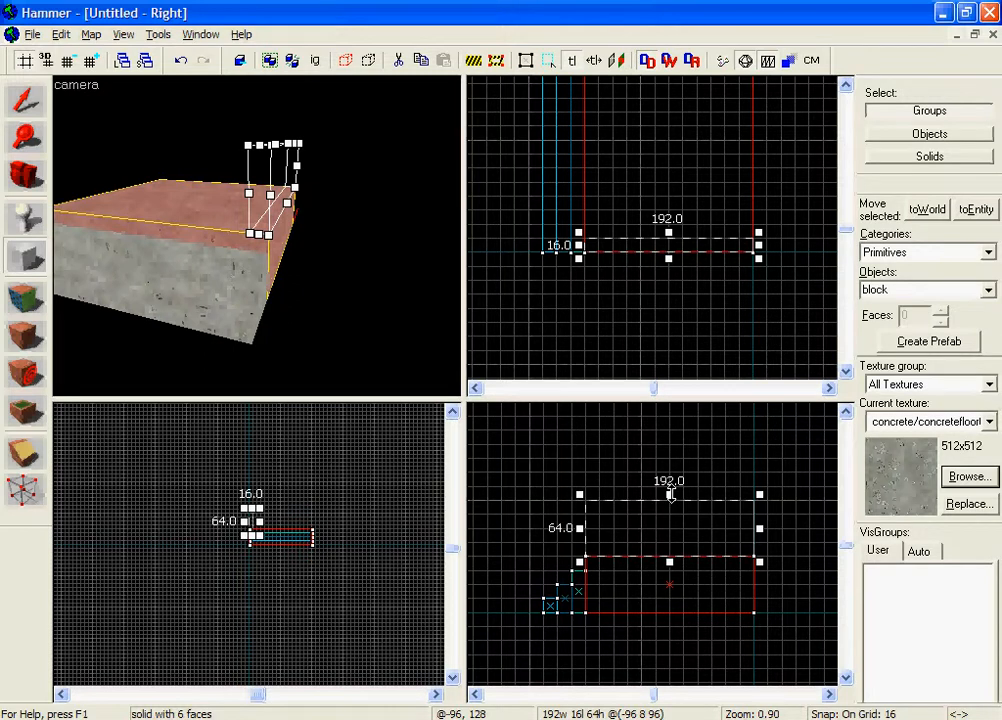
Step: Raise the wall outline's height to 112 and create the first side wall from it
scroll(670, 495, down, 2)
drag(670, 493, 669, 460)
right_click(673, 486)
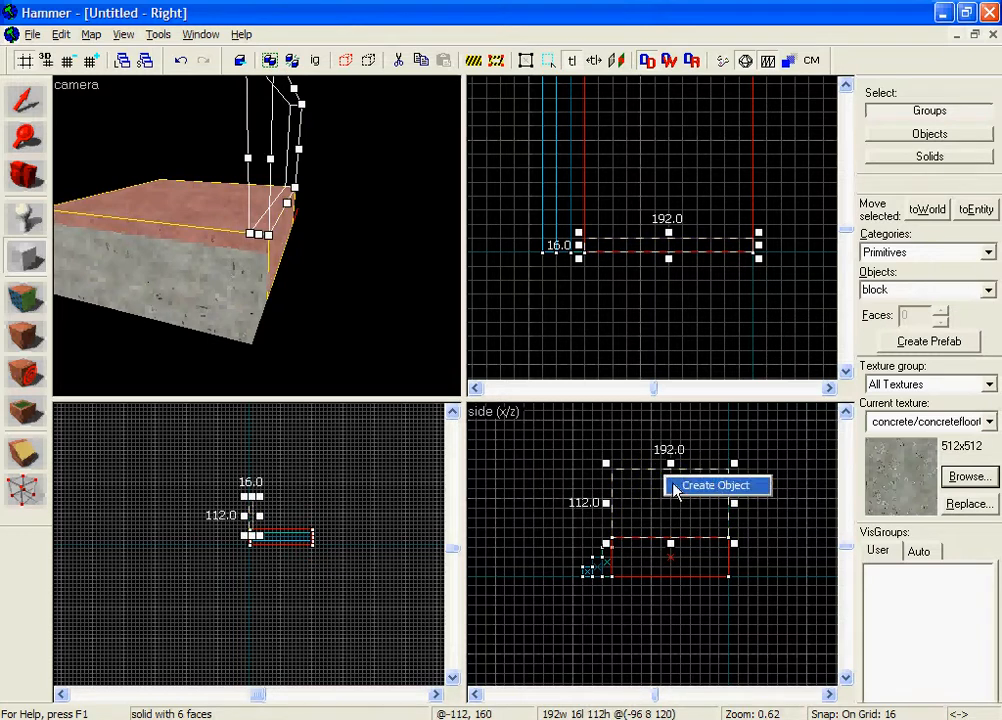
click(674, 488)
key(z)
key(s)
key(z)
key(w)
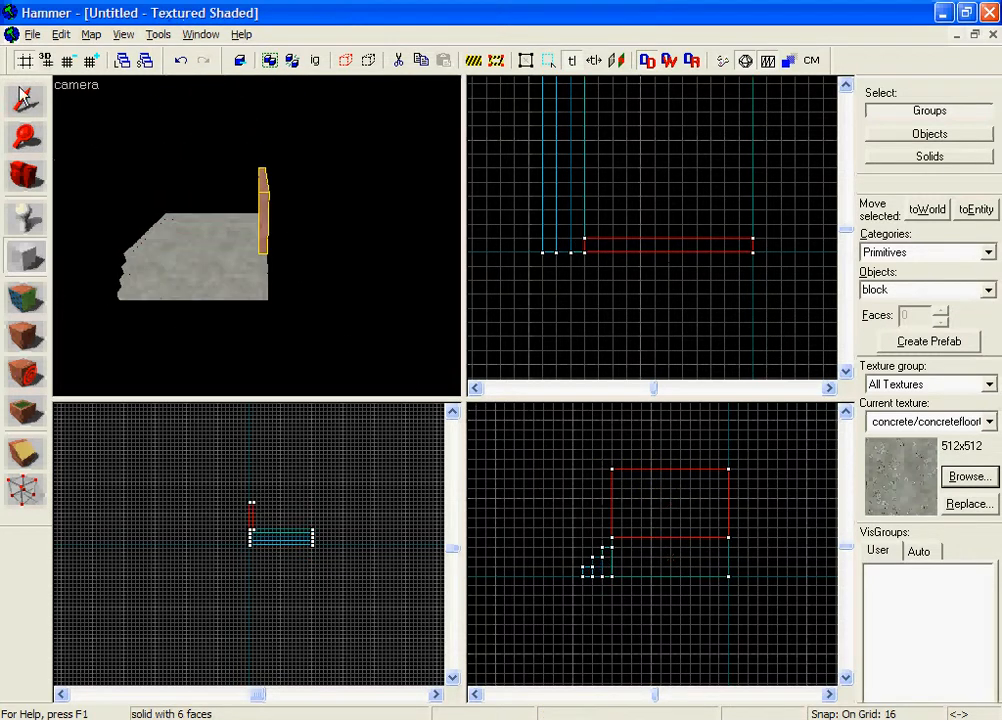
Step: Copy the side wall to the opposite short edge of the base block
click(22, 95)
scroll(552, 224, down, 2)
middle_drag(621, 254, 596, 328)
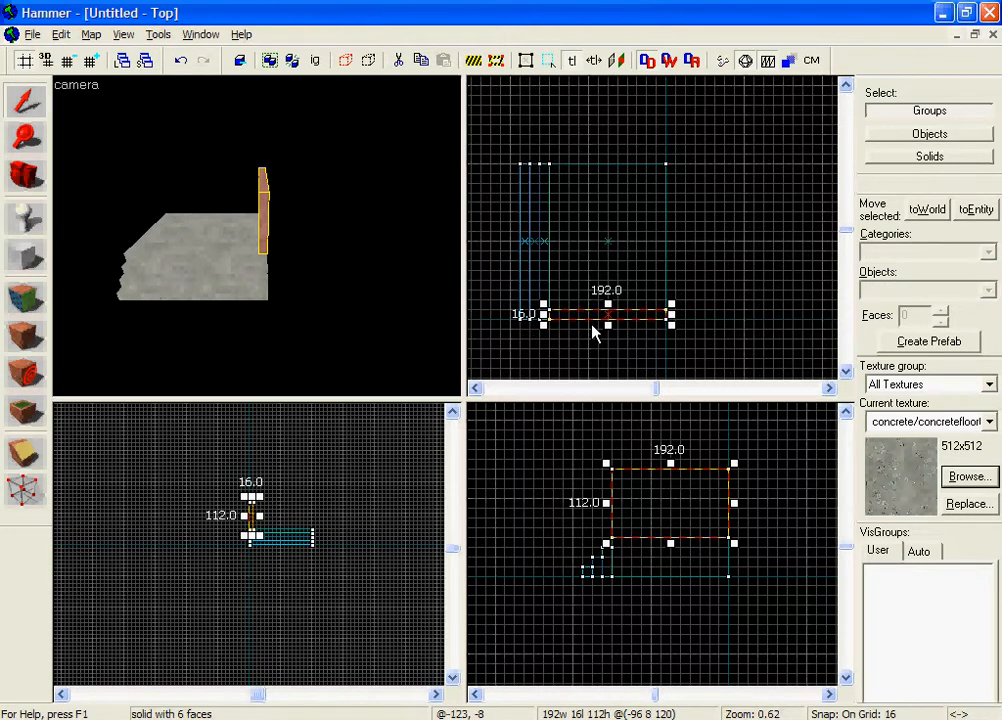
drag(591, 315, 588, 168)
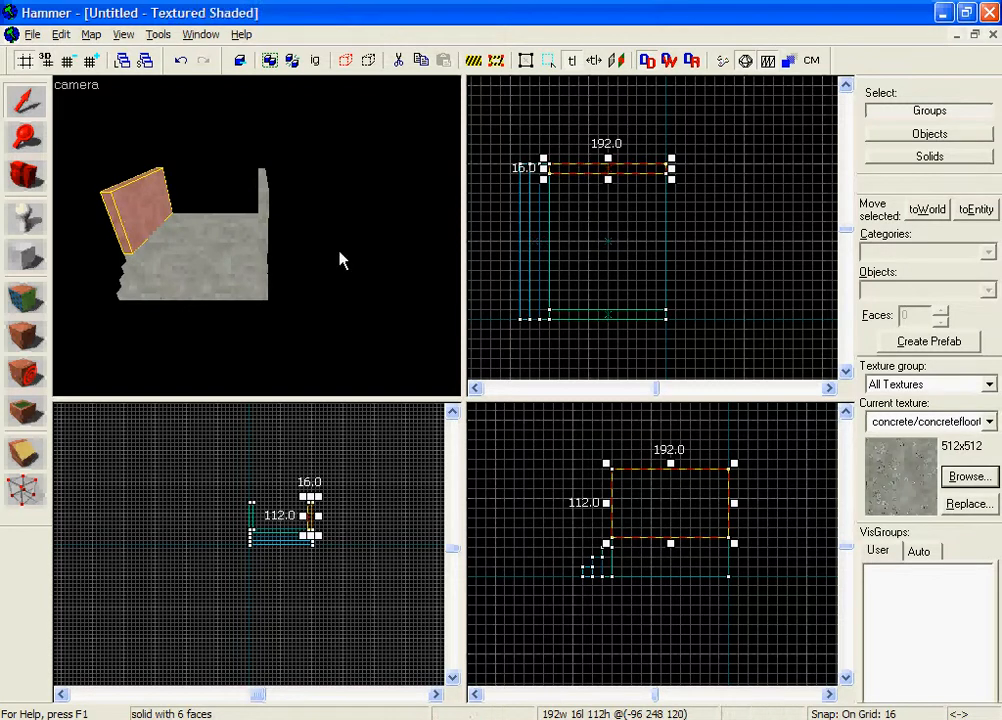
key(z)
key(w)
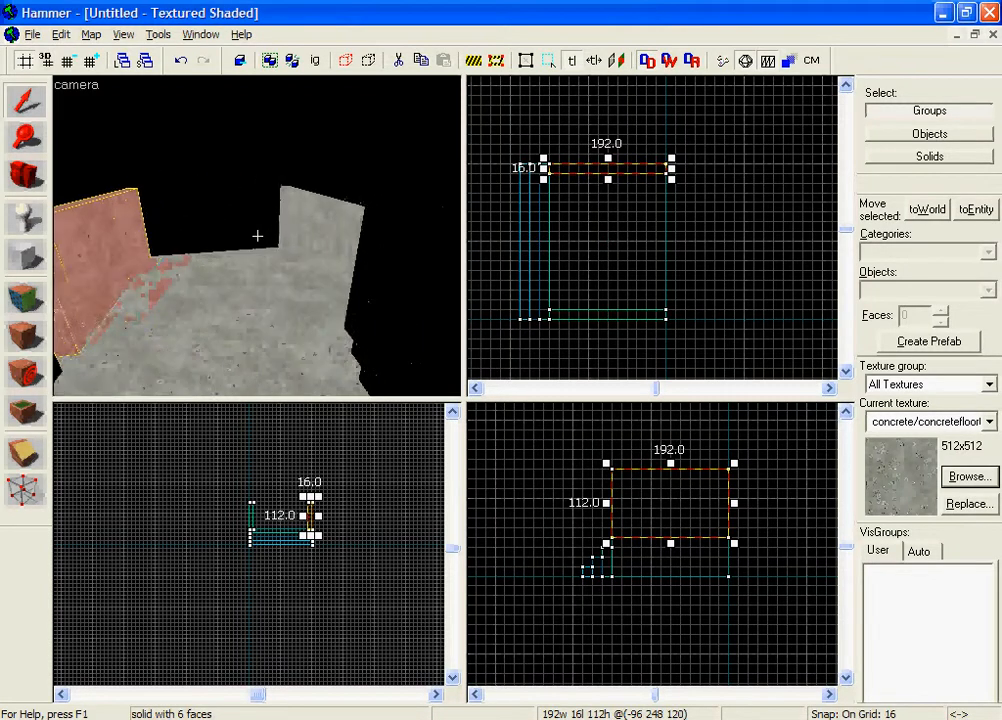
key(s)
key(z)
Step: Create a back wall 16 wide, 256 long and 112 high just outside the base edge opposite the stairs
click(25, 258)
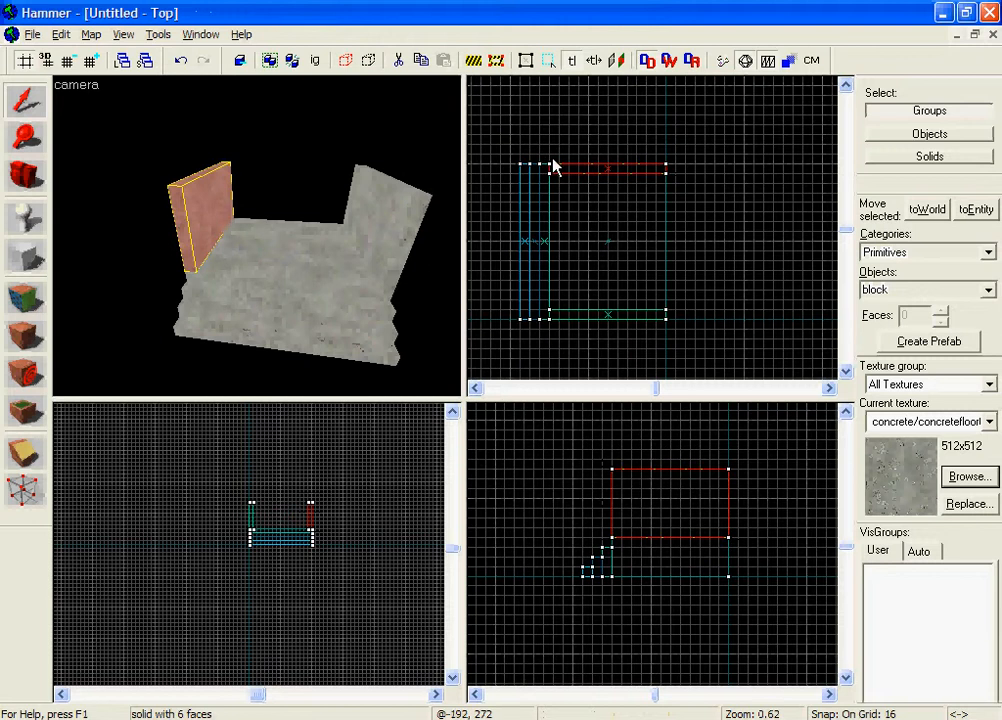
scroll(550, 103, up, 2)
drag(713, 163, 707, 291)
scroll(748, 385, down, 2)
key(Return)
key(z)
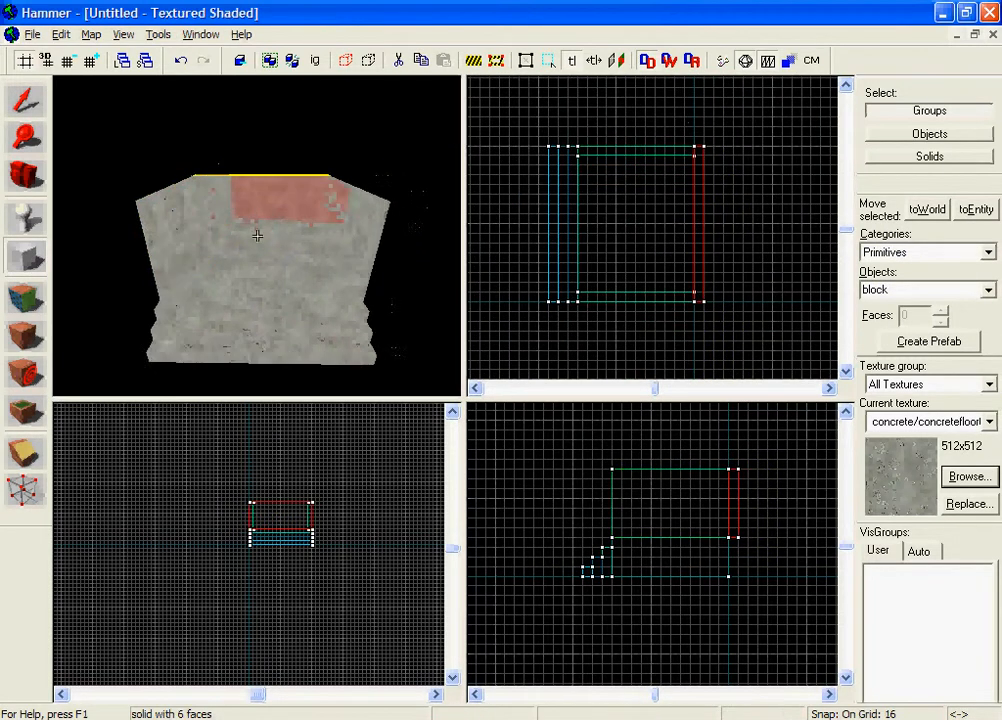
key(z)
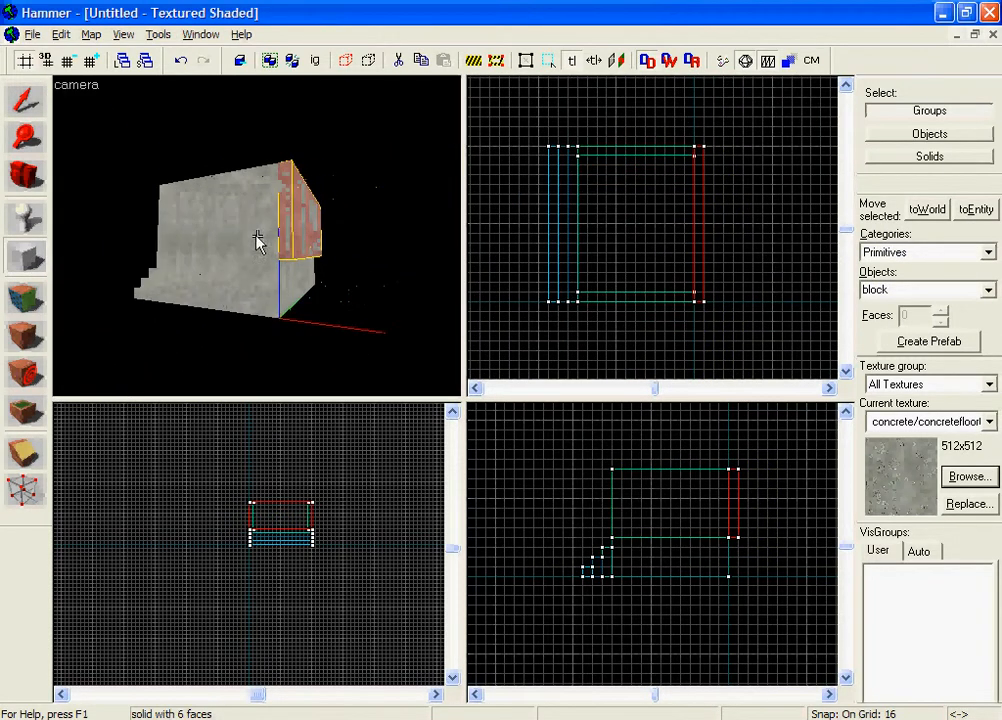
Step: Move the back wall 16 units inward onto the base and shorten it to fit between the two side walls
click(25, 100)
click(246, 278)
key(z)
key(w)
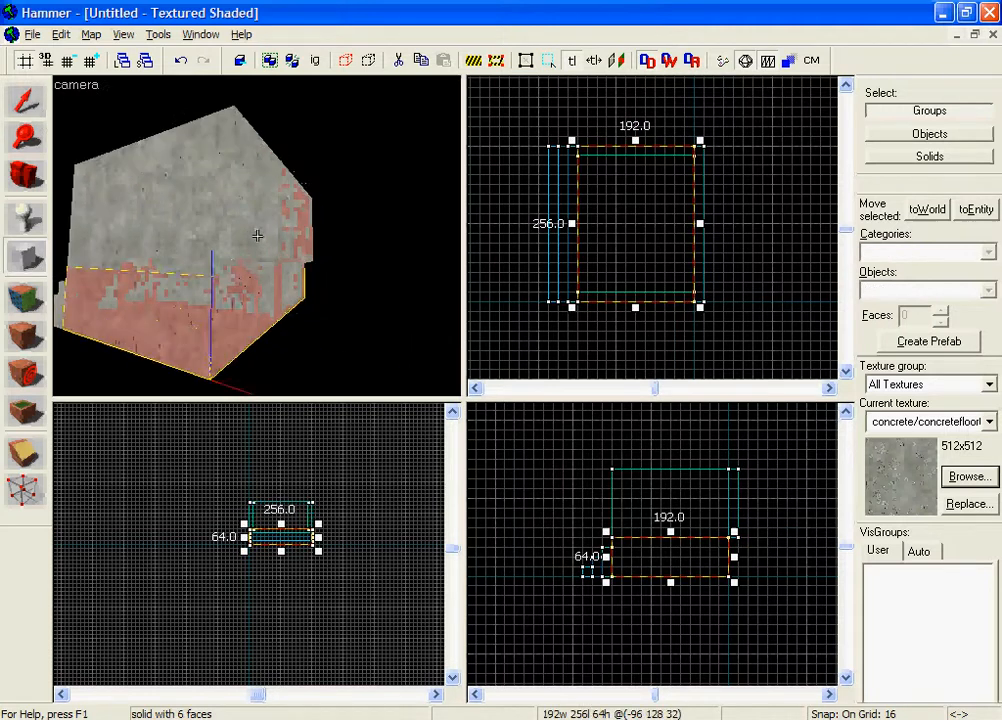
key(z)
click(257, 234)
scroll(677, 242, up, 2)
drag(713, 340, 697, 315)
click(730, 301)
key(z)
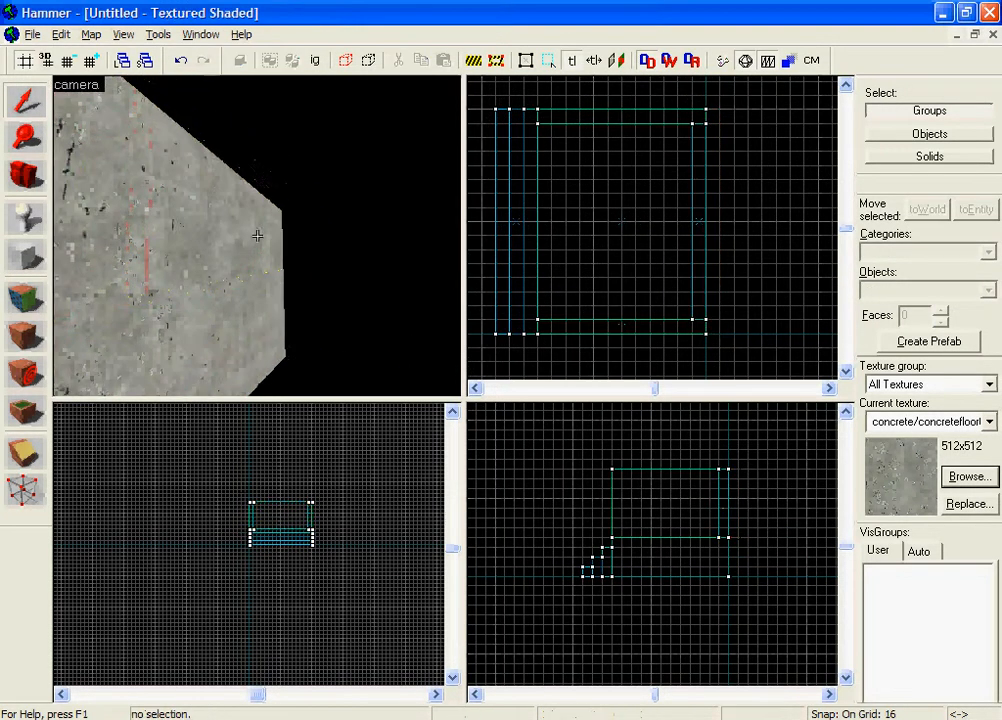
key(s)
key(w)
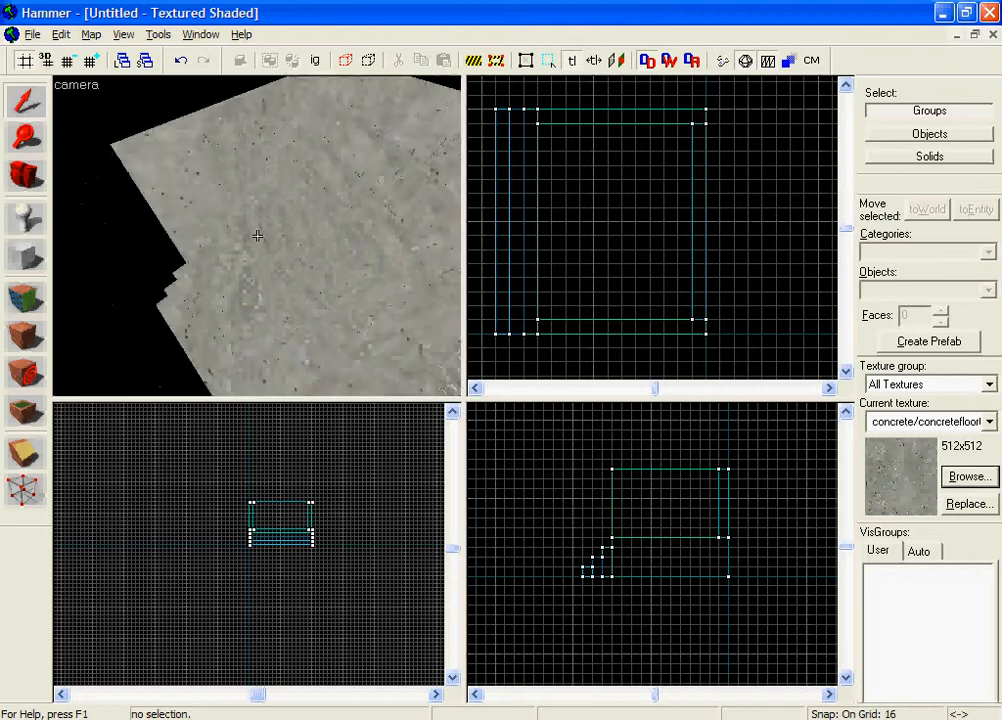
key(z)
Step: Create a roof block 192 wide, 256 long and 16 high on top of the walls, matching the base block's footprint
click(254, 285)
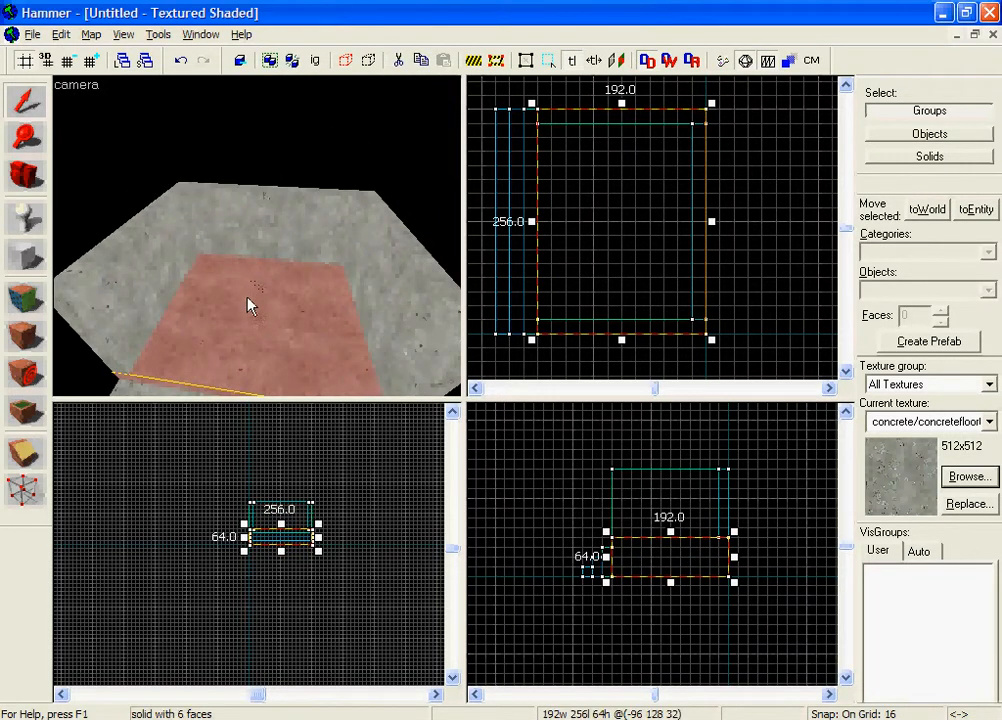
key(z)
key(w)
key(z)
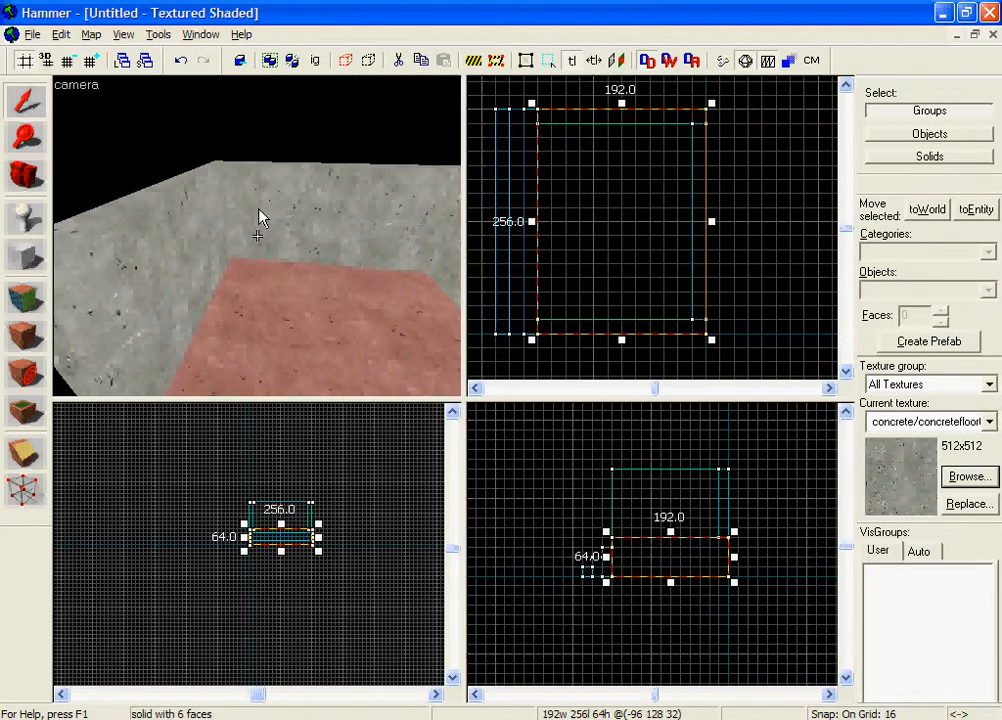
click(30, 262)
scroll(631, 506, up, 1)
drag(621, 477, 739, 505)
right_click(659, 229)
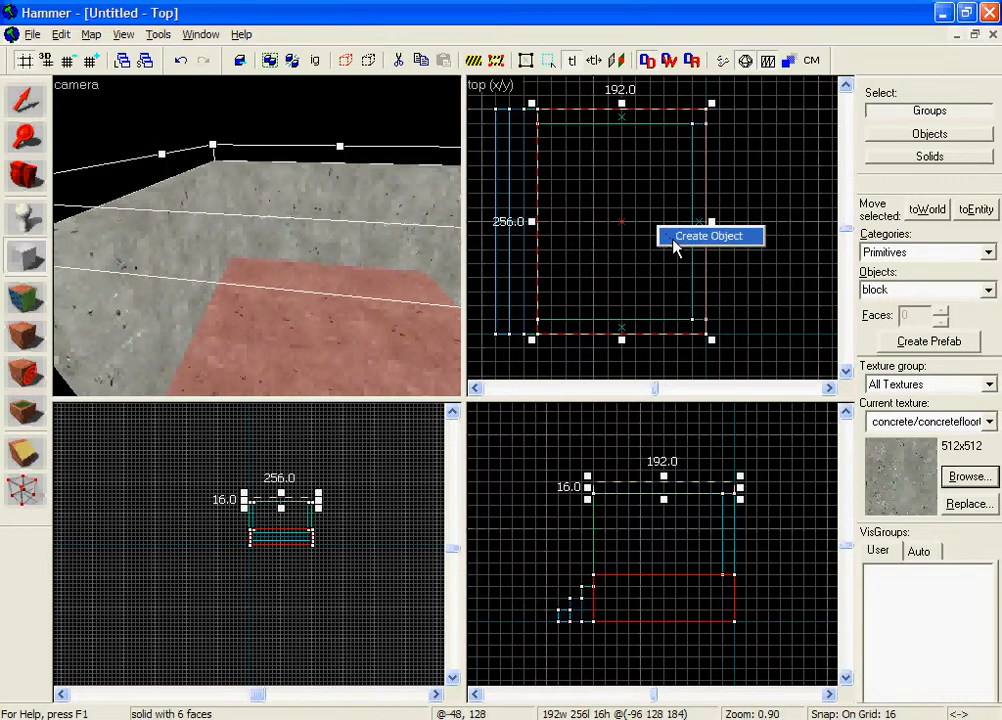
click(673, 240)
key(z)
key(s)
key(z)
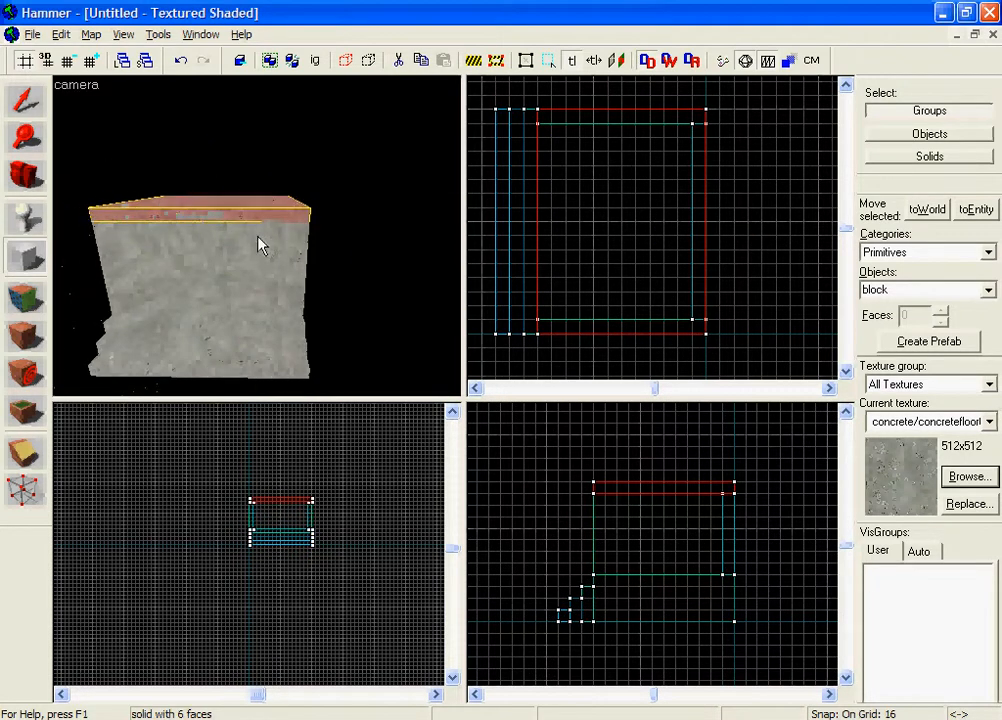
Step: Select the roof, the three walls and the base block together, leaving the stair blocks out of the selection
click(33, 112)
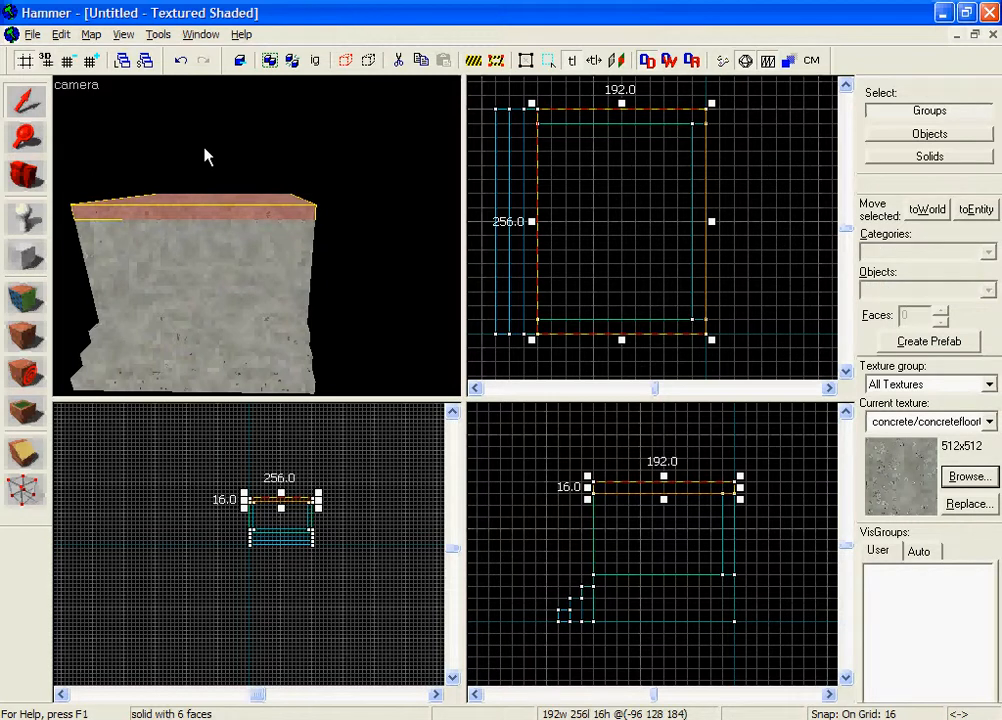
key(z)
key(w)
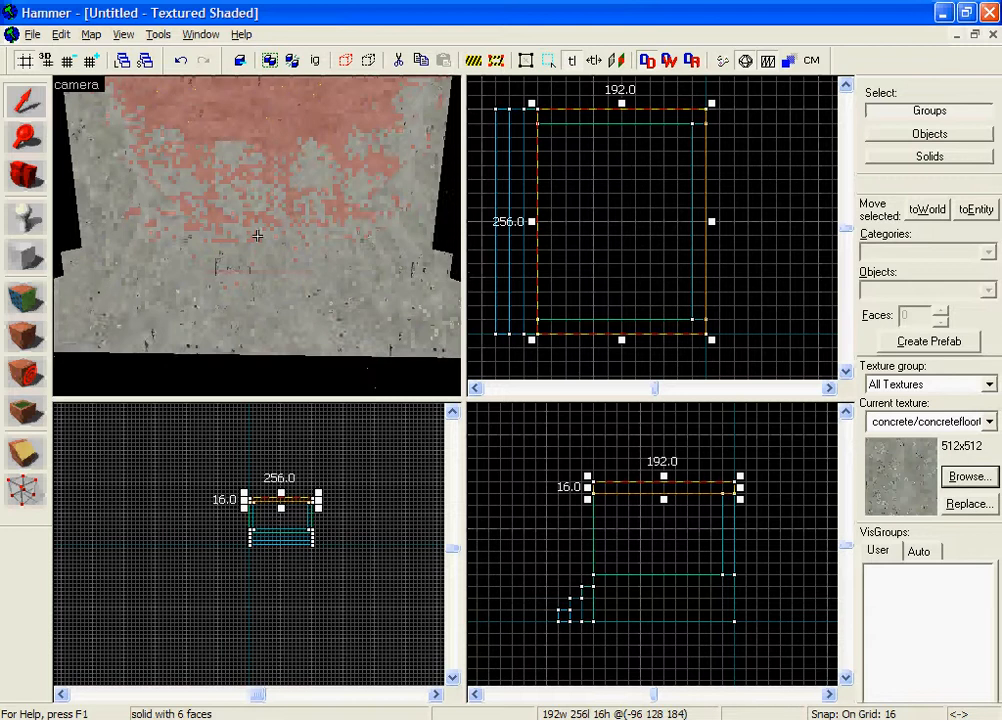
key(z)
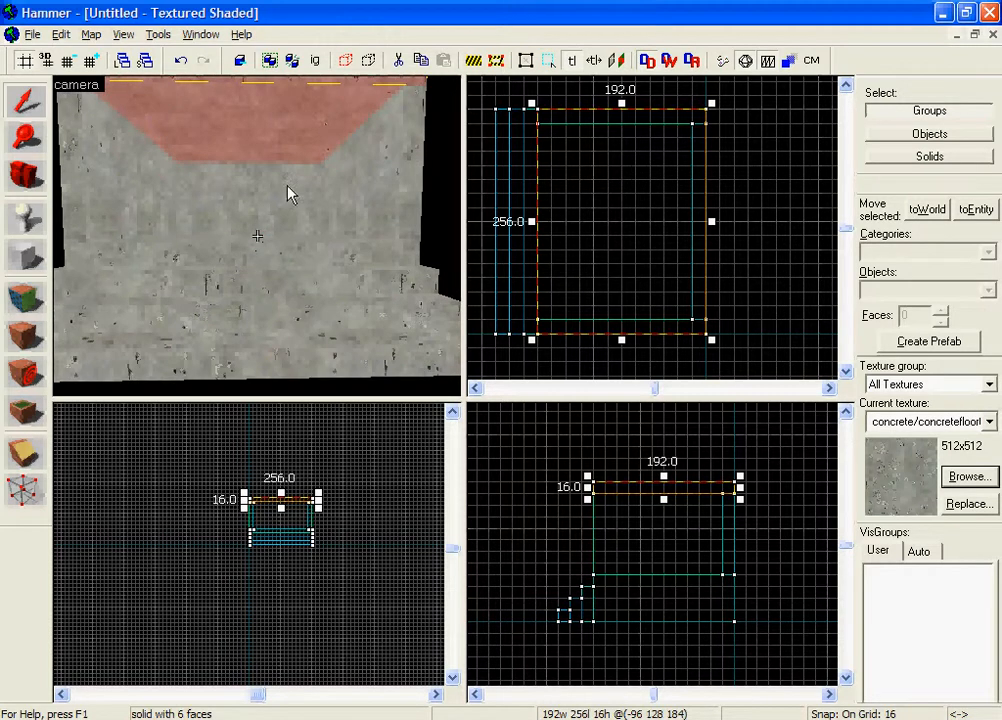
click(315, 208)
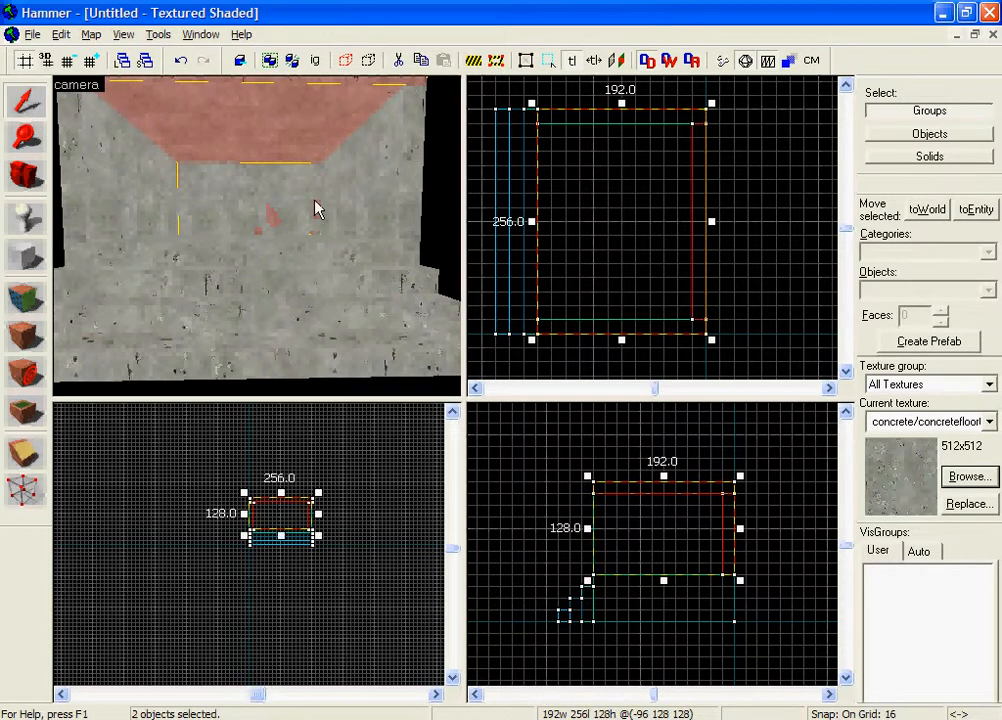
ctrl+click(86, 199)
ctrl+click(157, 250)
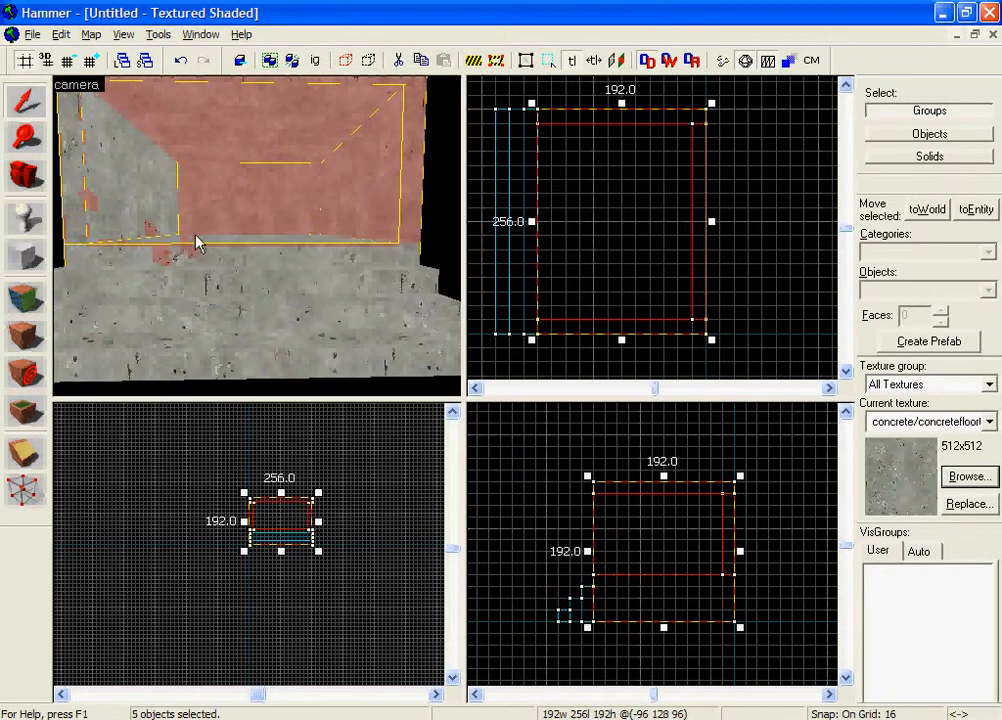
Step: Tie the selected brushes to a func_movelinear entity named elevator and apply it
key(z)
key(d)
key(s)
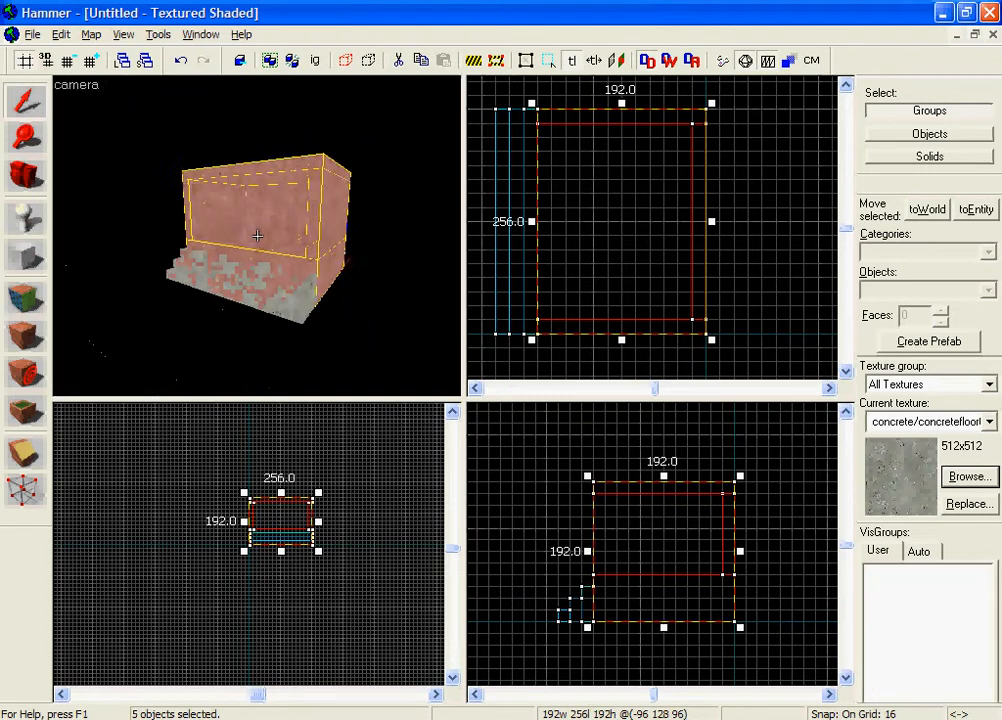
key(w)
key(a)
key(z)
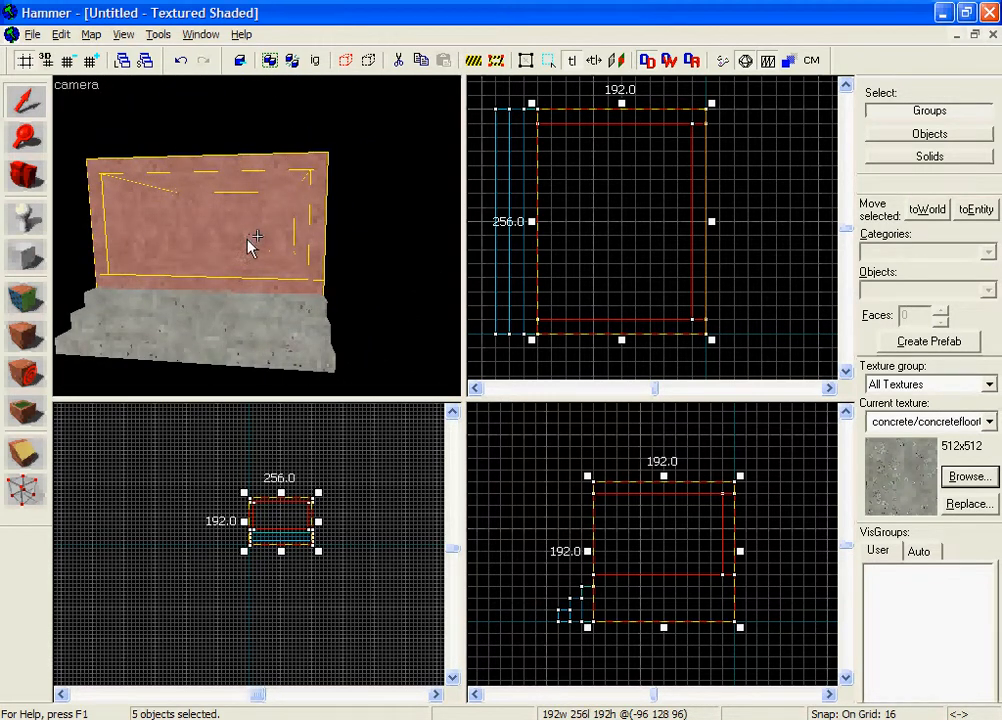
key(ctrl+t)
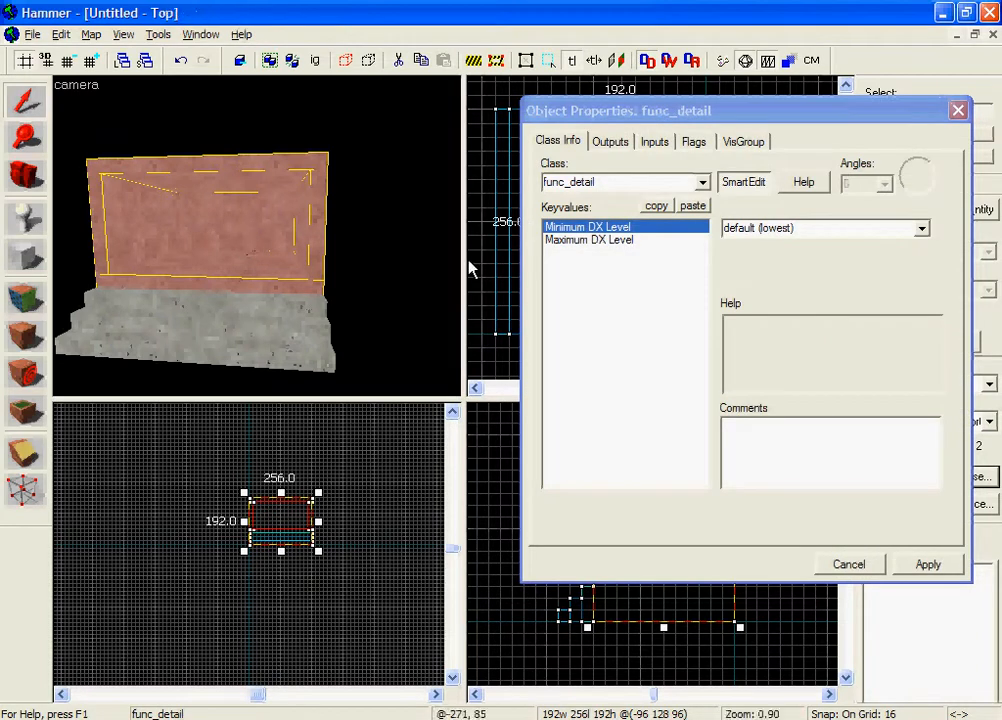
click(641, 181)
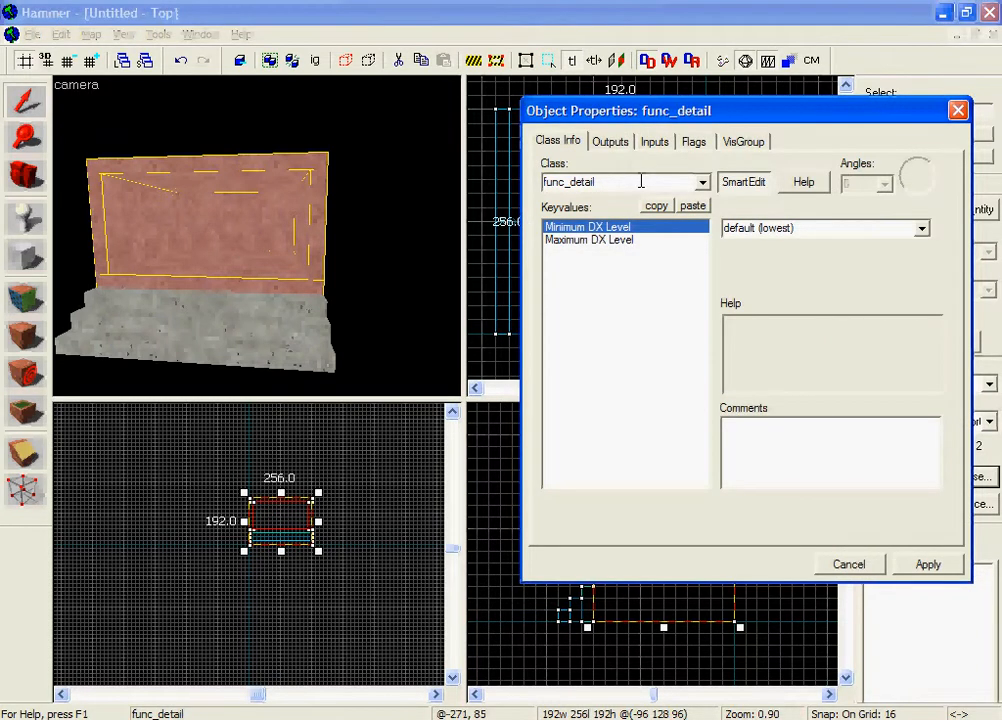
double_click(641, 181)
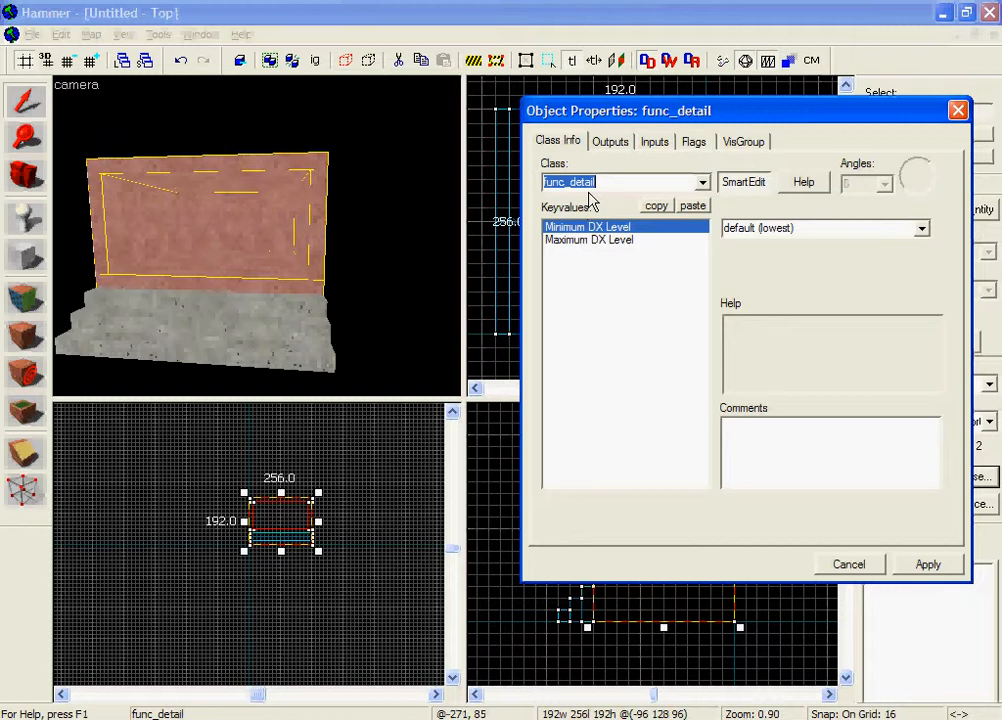
text(func_movelinear)
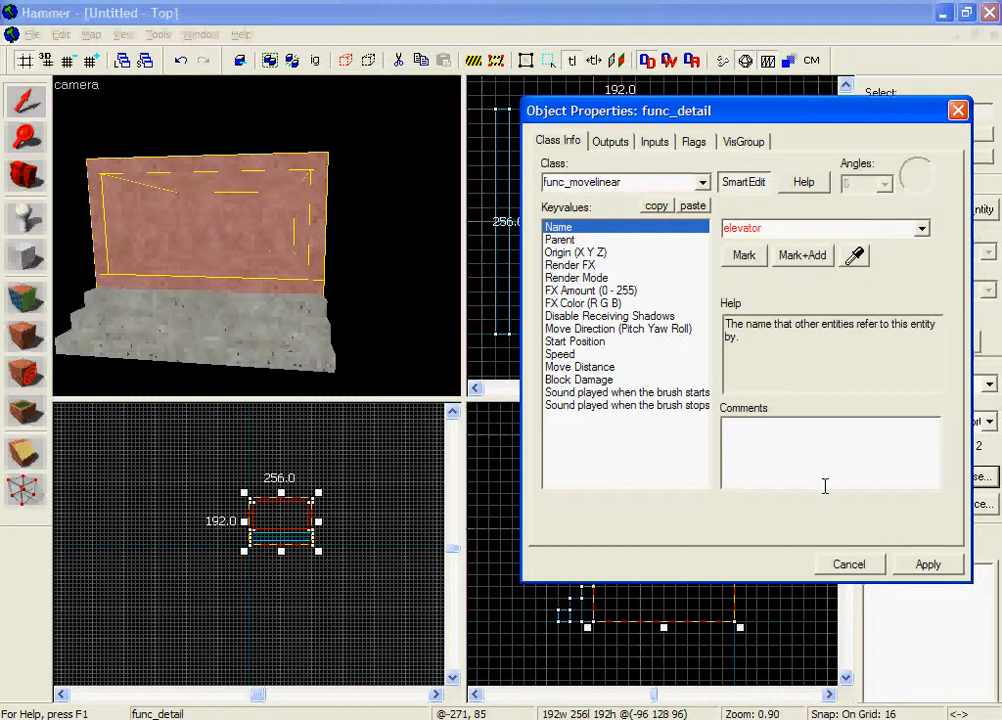
click(928, 563)
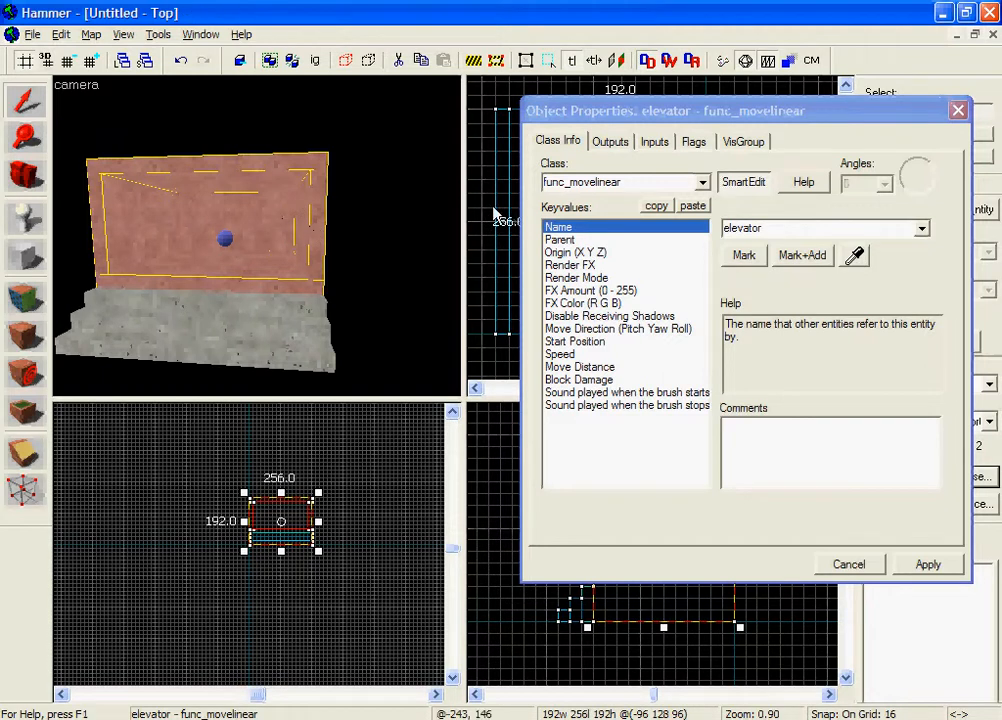
Step: Set the elevator entity's Move Direction to Up (-90 0 0) and apply it
click(694, 142)
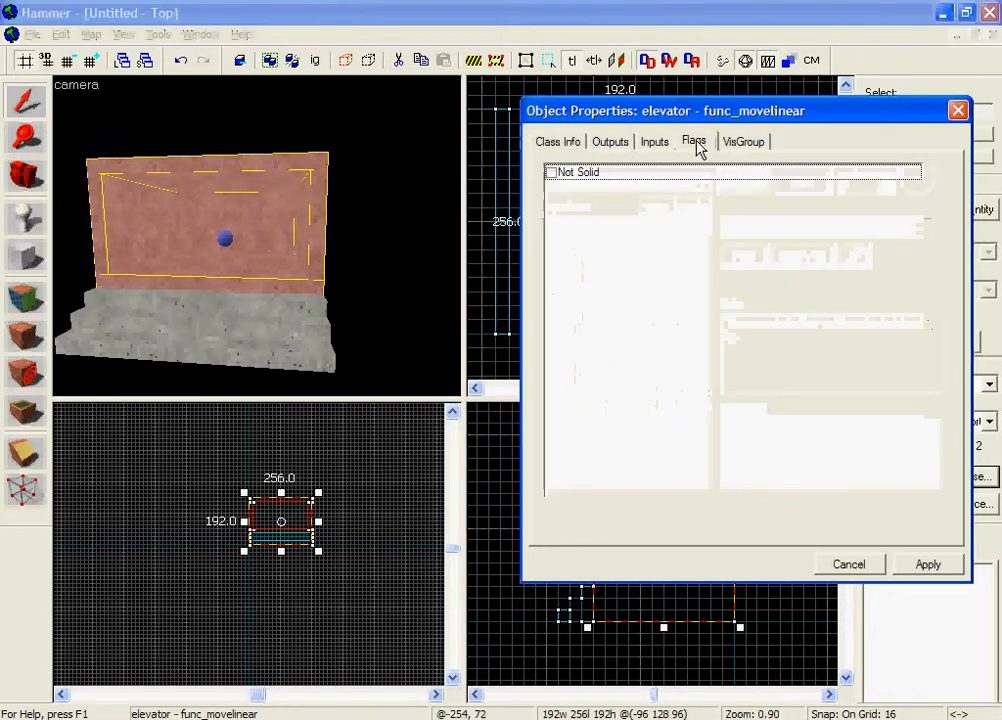
click(558, 142)
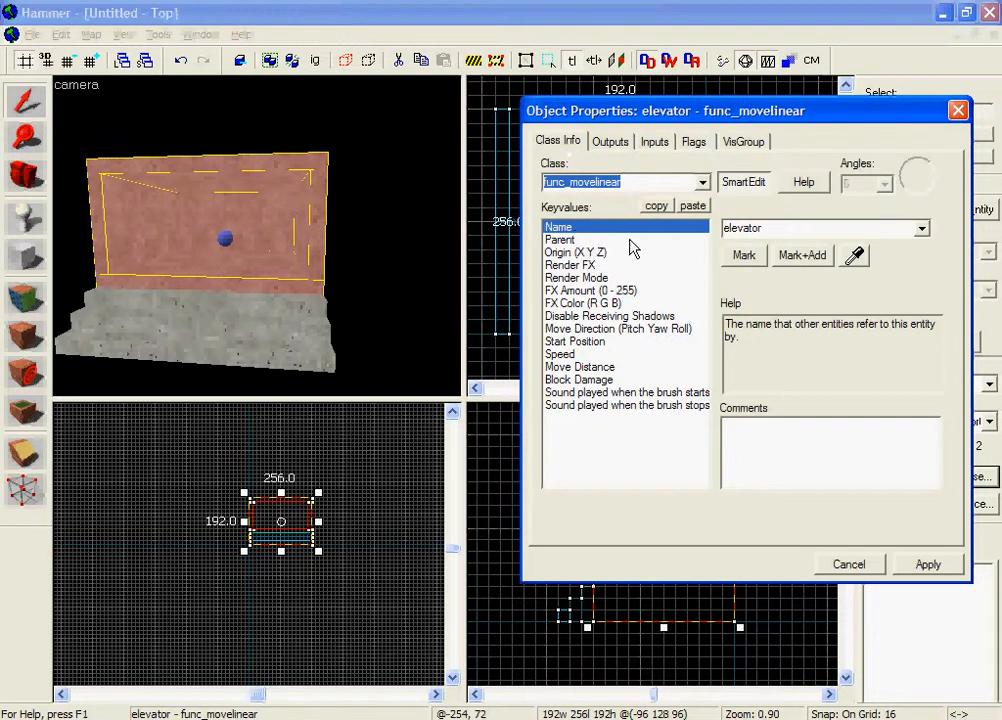
click(690, 330)
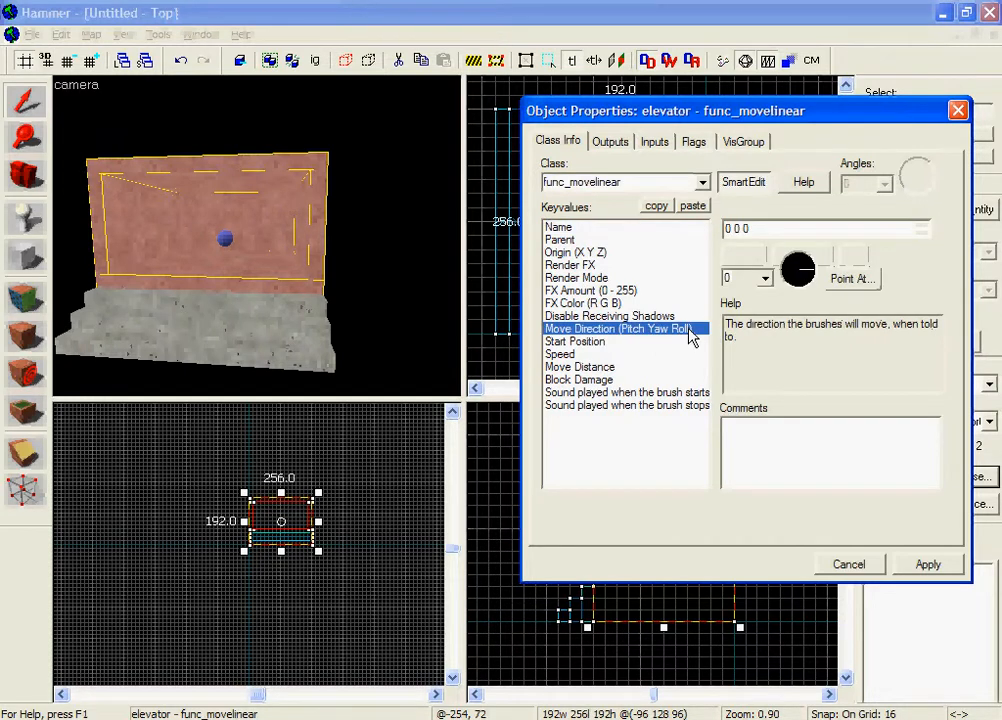
click(755, 276)
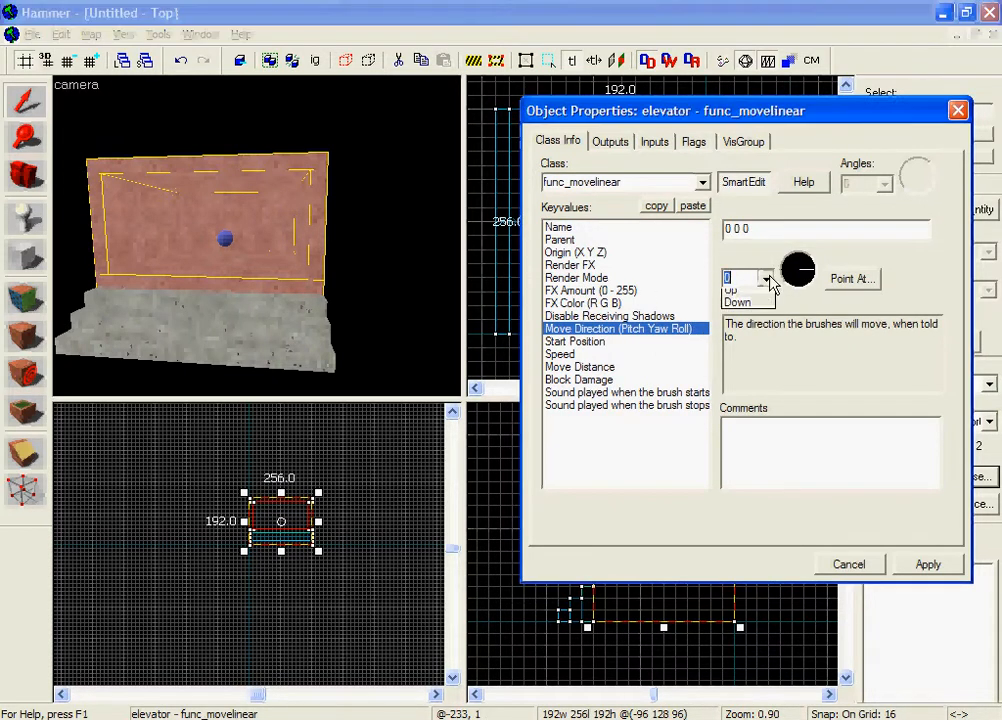
click(750, 288)
click(928, 566)
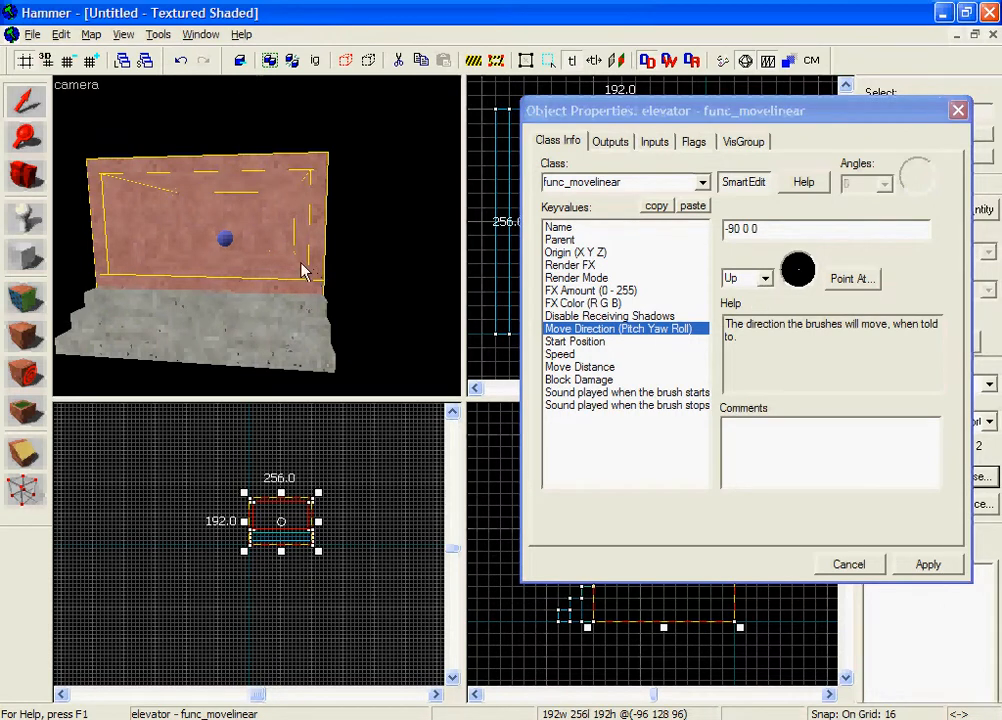
Step: Set the elevator entity's Speed to 75 and apply it
click(644, 352)
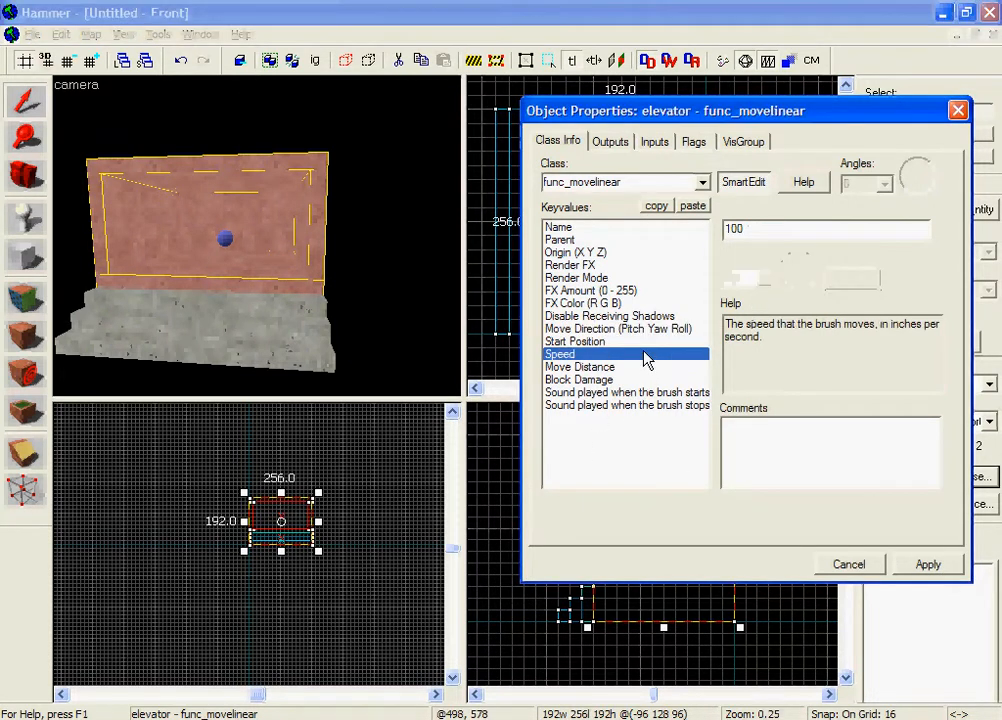
click(644, 347)
click(644, 350)
drag(744, 232, 612, 229)
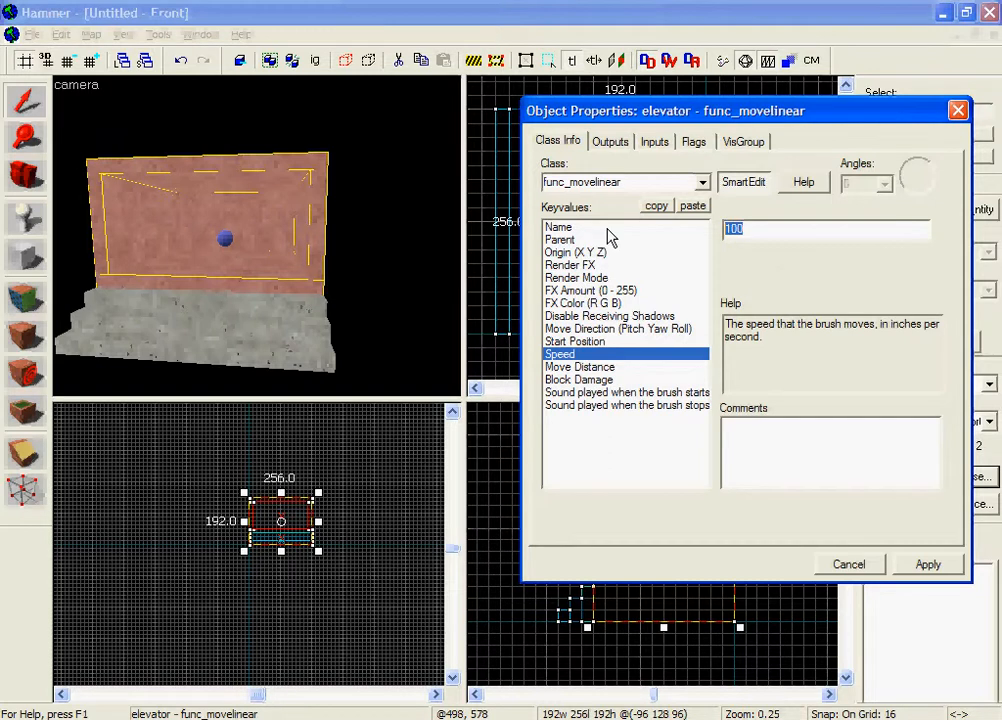
text(75)
click(917, 565)
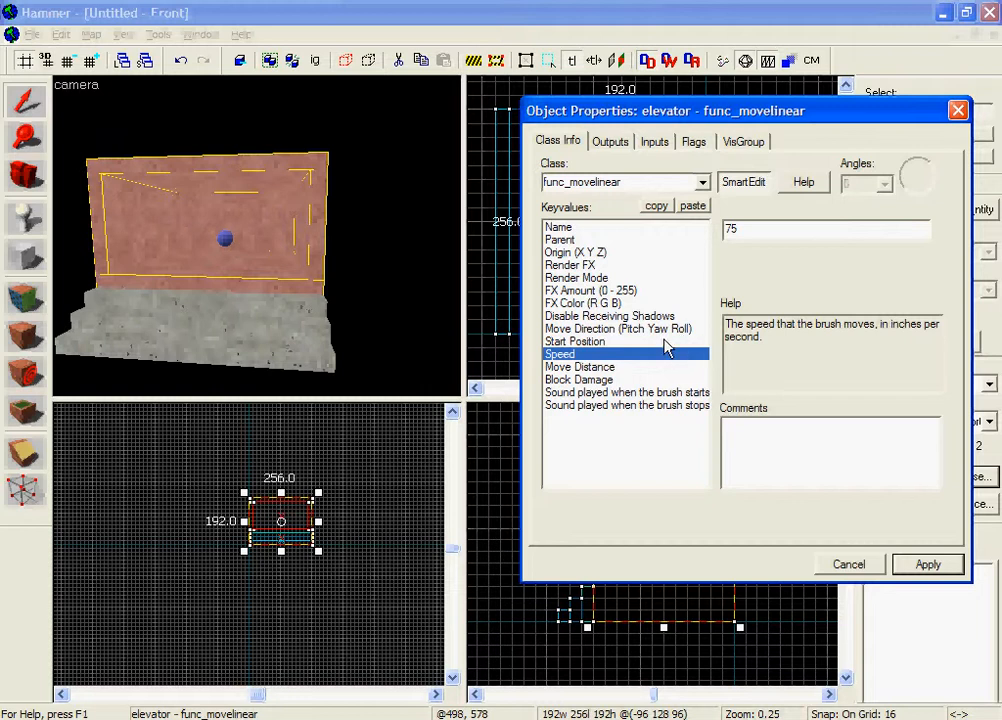
Step: Check the elevator's Move Distance and Block Damage settings, then close its properties and clear the selection
click(612, 370)
click(614, 381)
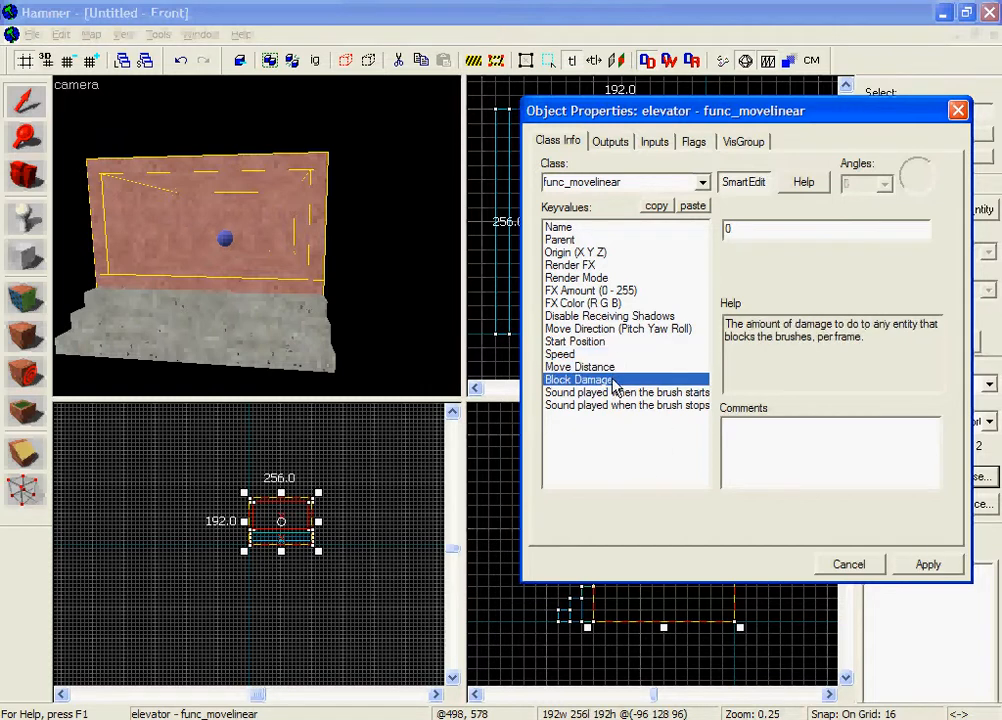
click(612, 368)
click(613, 381)
click(612, 368)
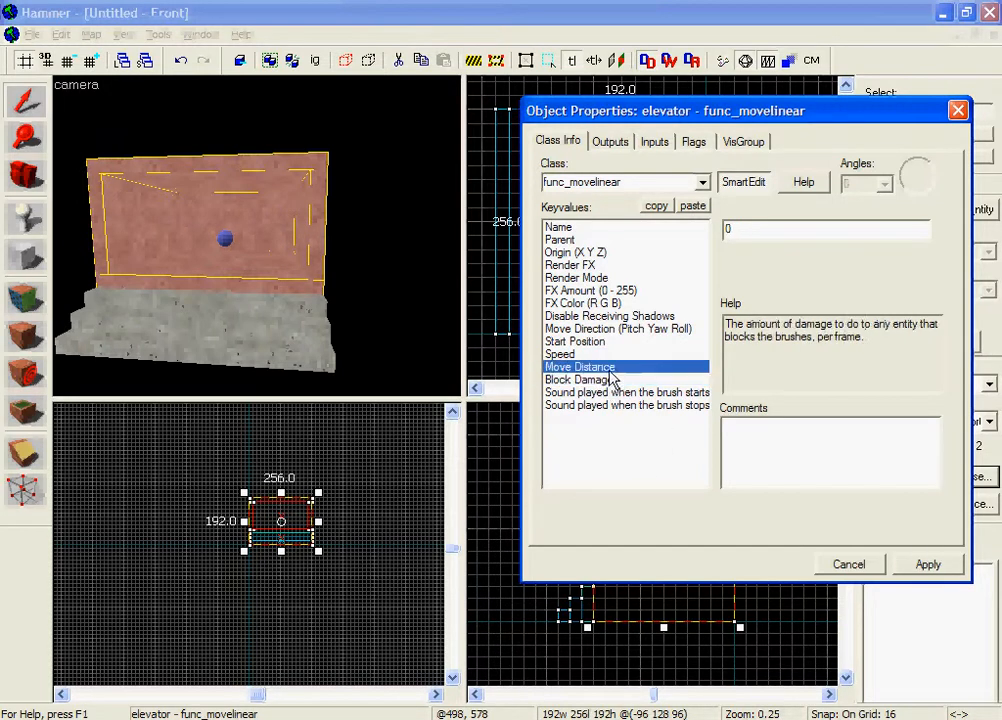
click(612, 393)
click(613, 381)
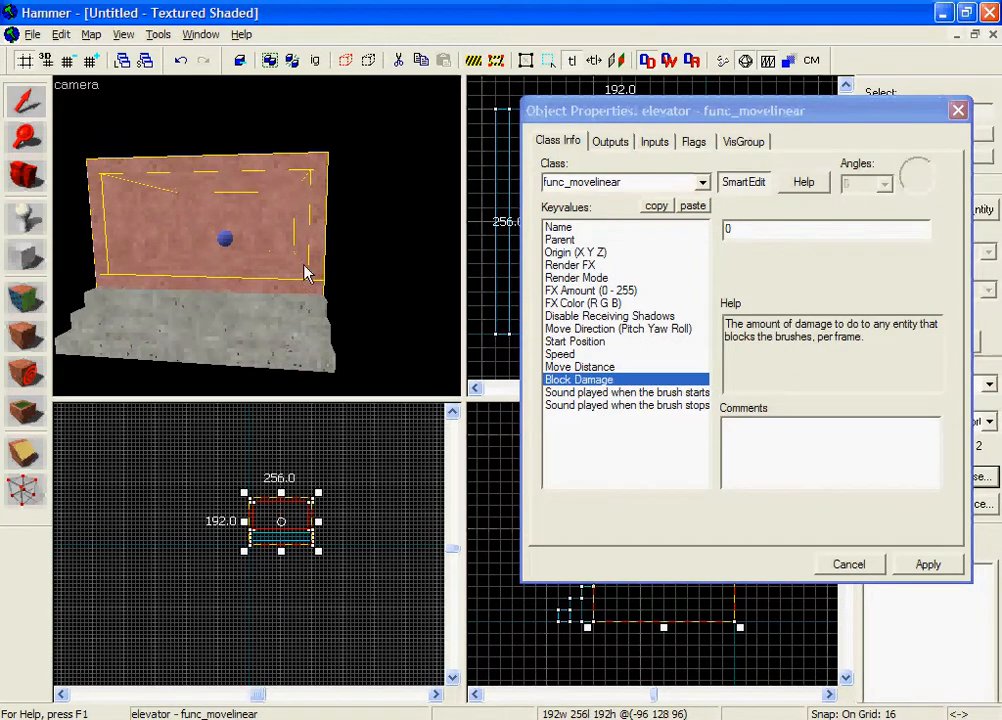
click(937, 566)
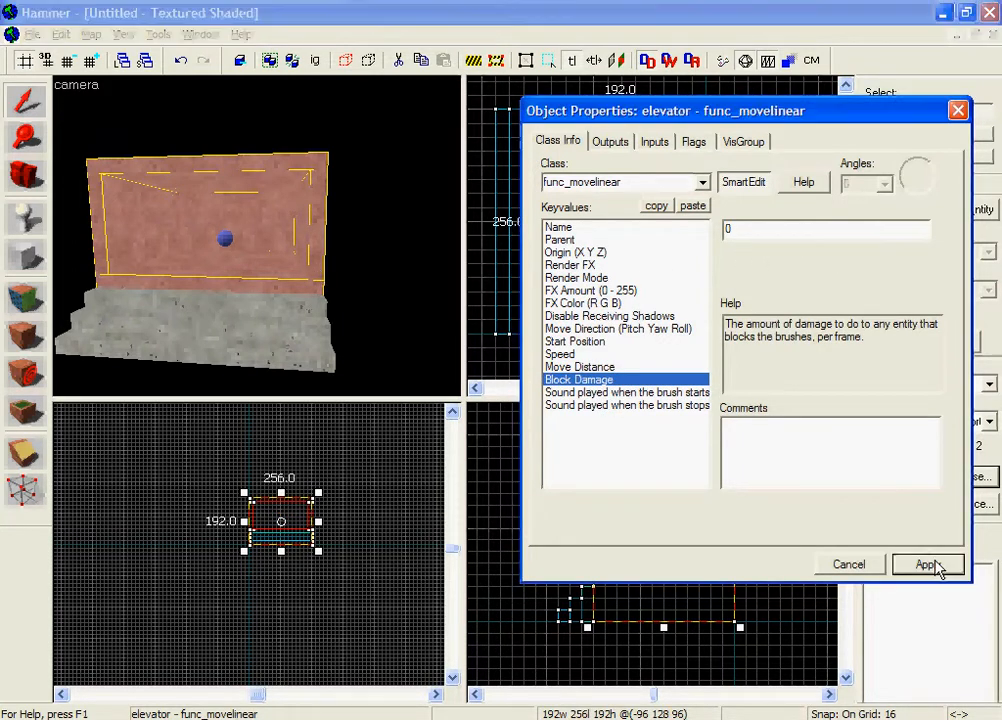
click(868, 562)
key(Escape)
Step: Choose concrete/concretefloor002a as the current texture for new brushes
key(z)
key(w)
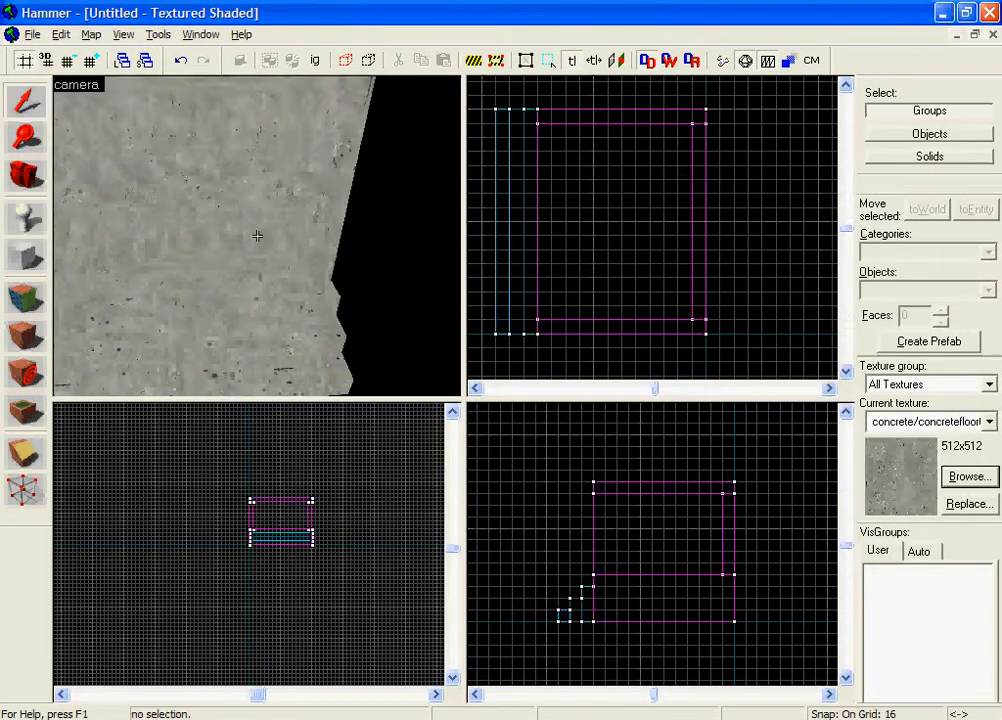
key(s)
key(w)
key(s)
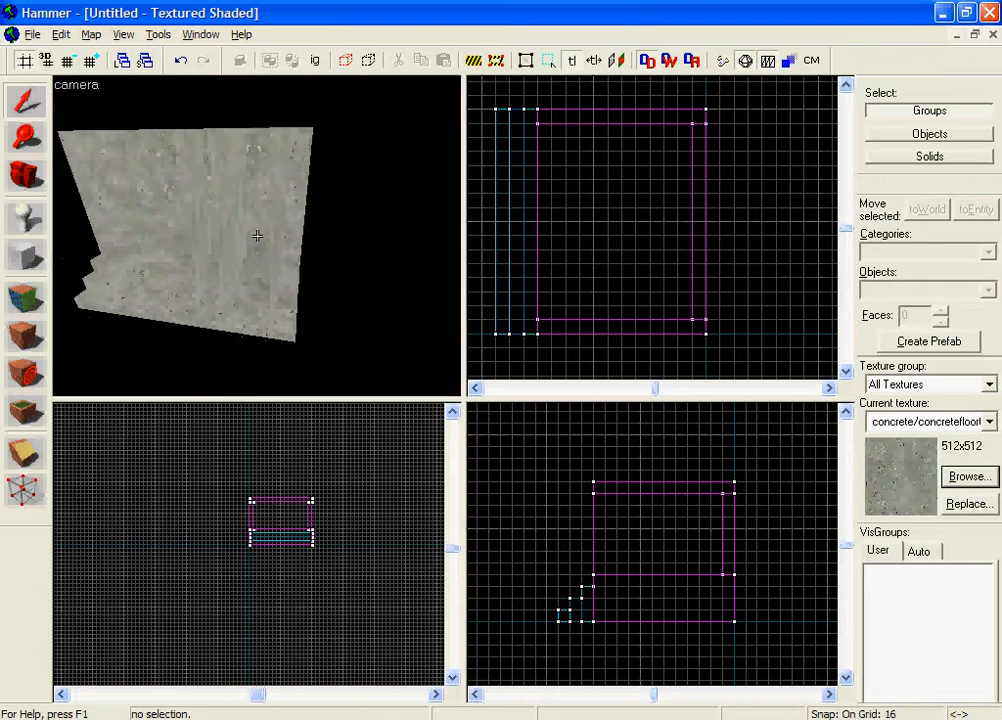
key(z)
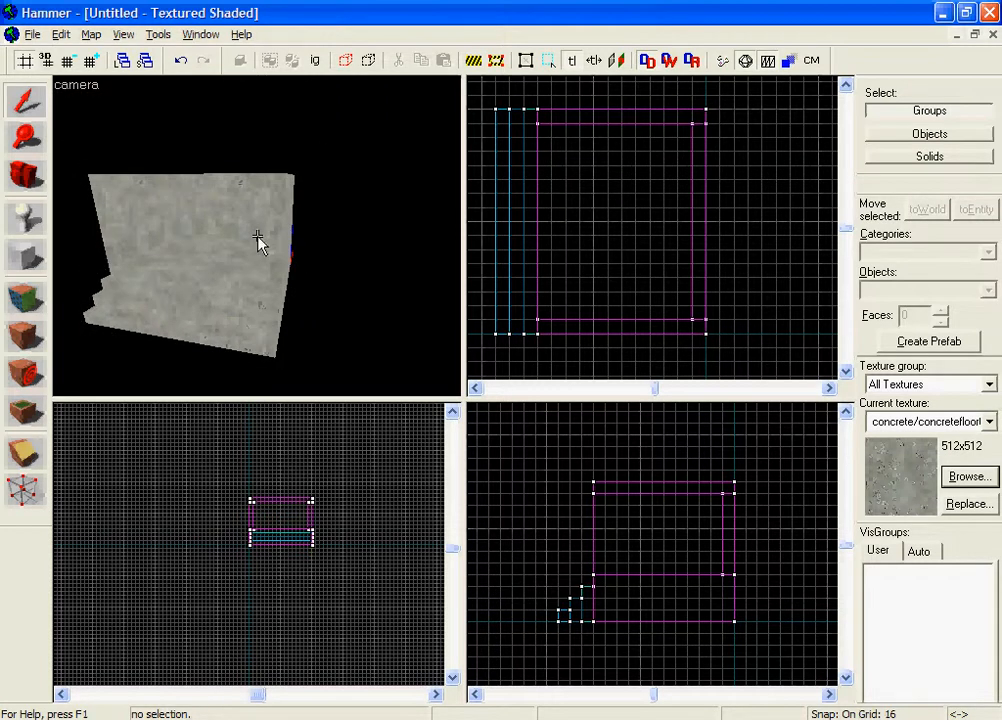
click(26, 255)
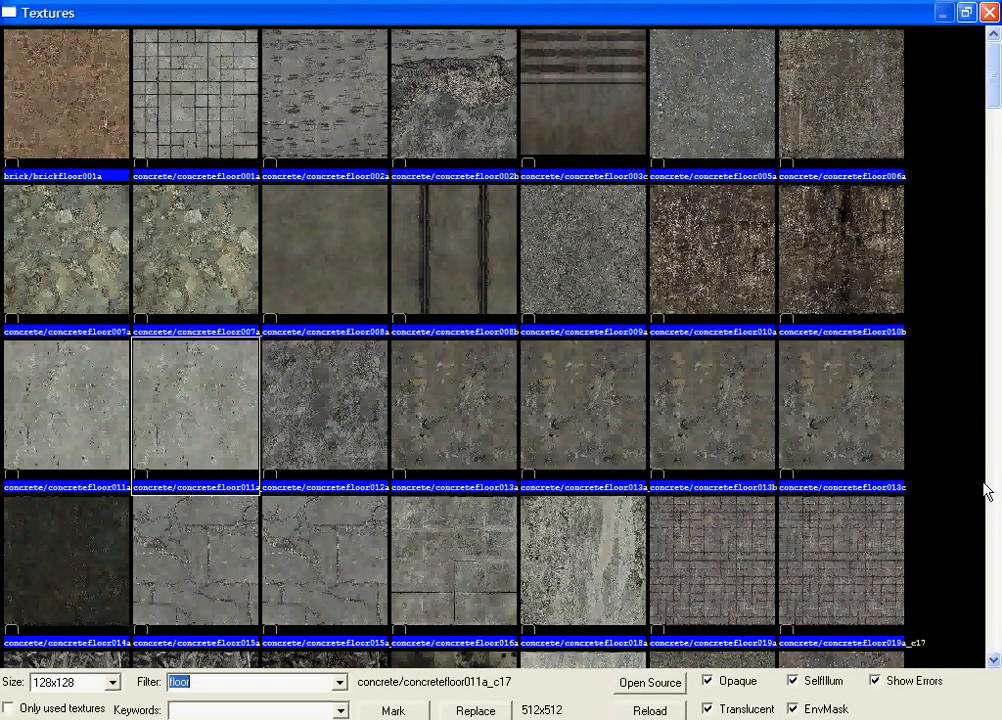
double_click(343, 107)
Step: Outline a new 16 by 16 block, 64 units high, just outside the end of the elevator's stairs
click(28, 242)
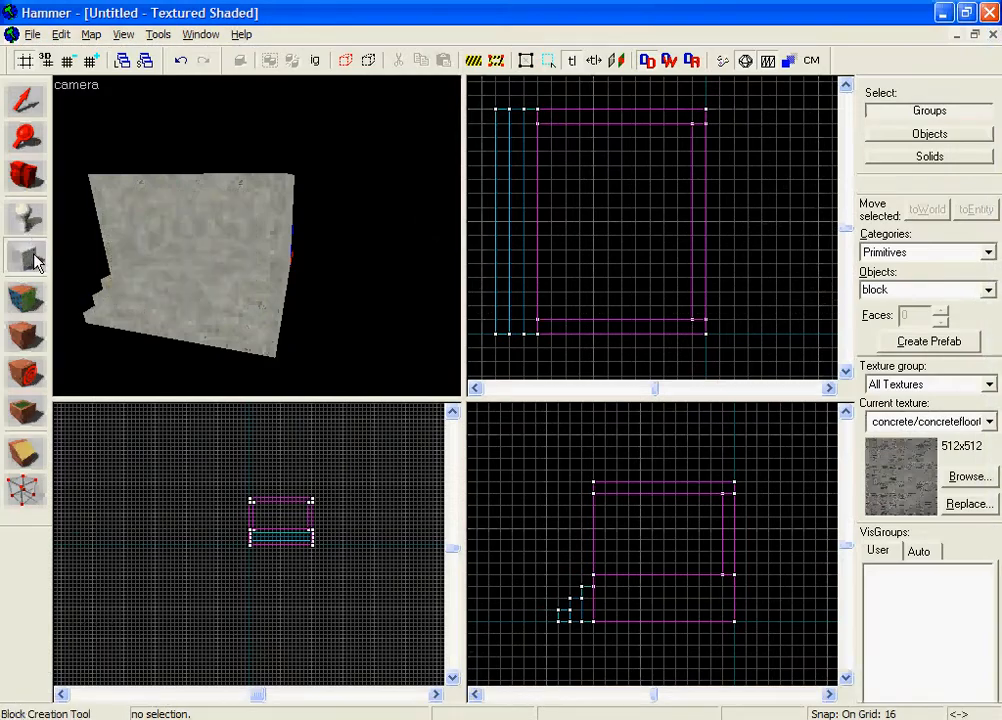
scroll(620, 286, up, 4)
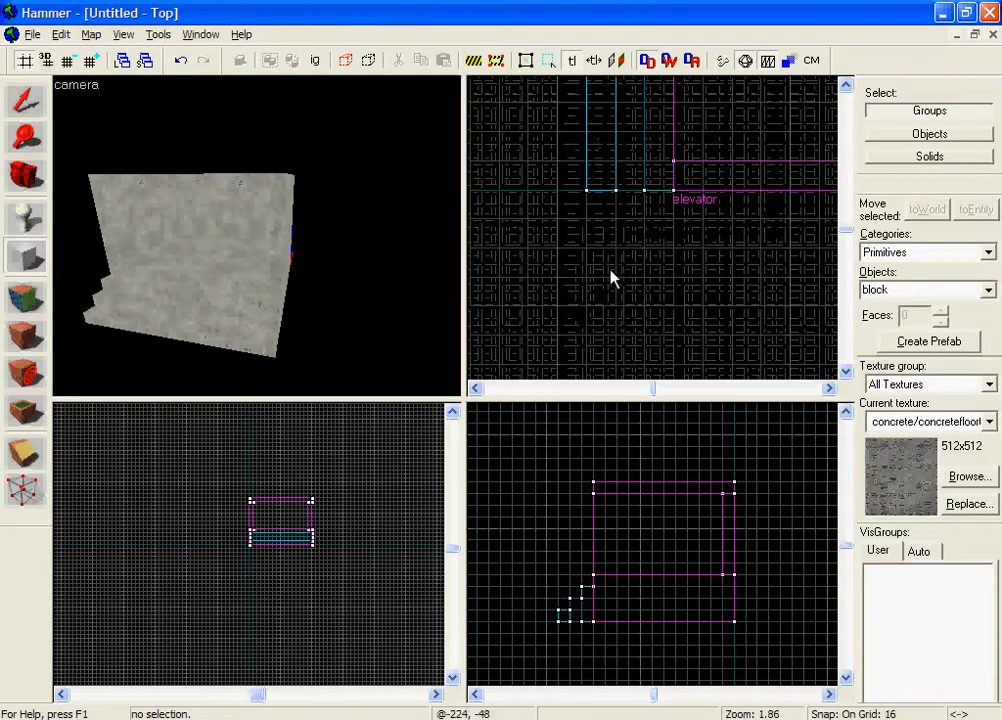
drag(624, 226, 647, 249)
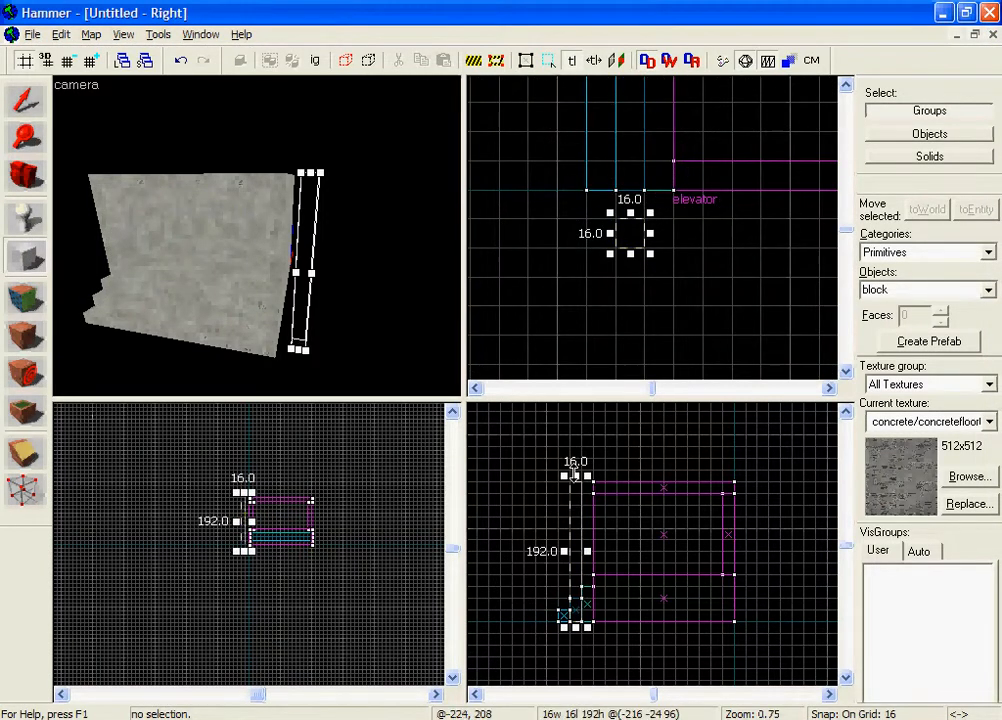
drag(574, 474, 575, 572)
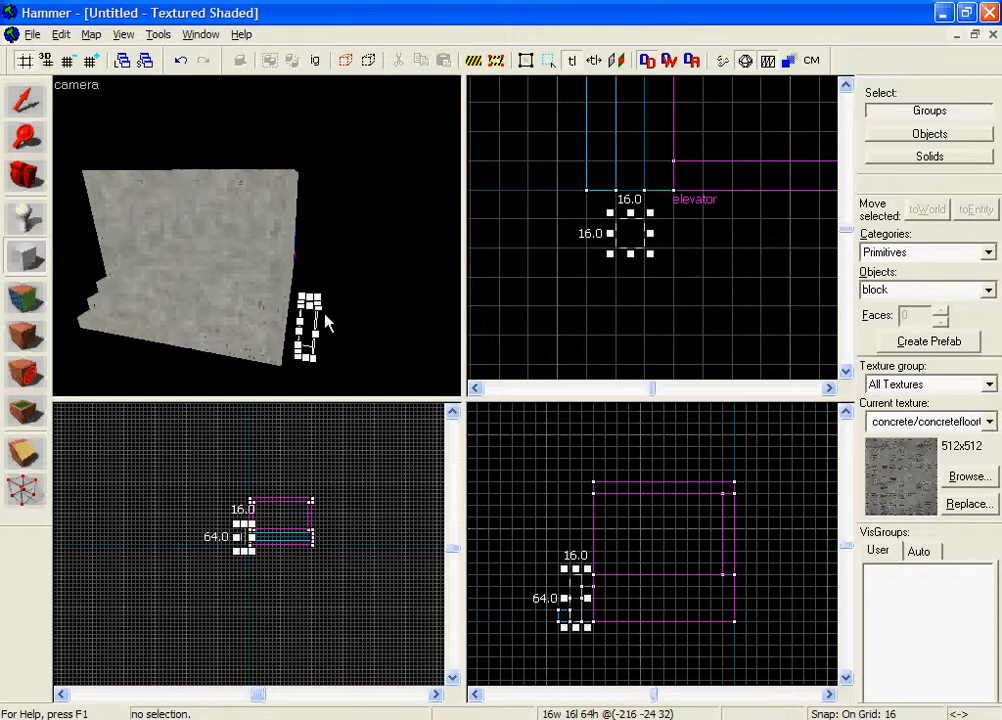
scroll(327, 322, up, 3)
key(z)
key(w)
key(z)
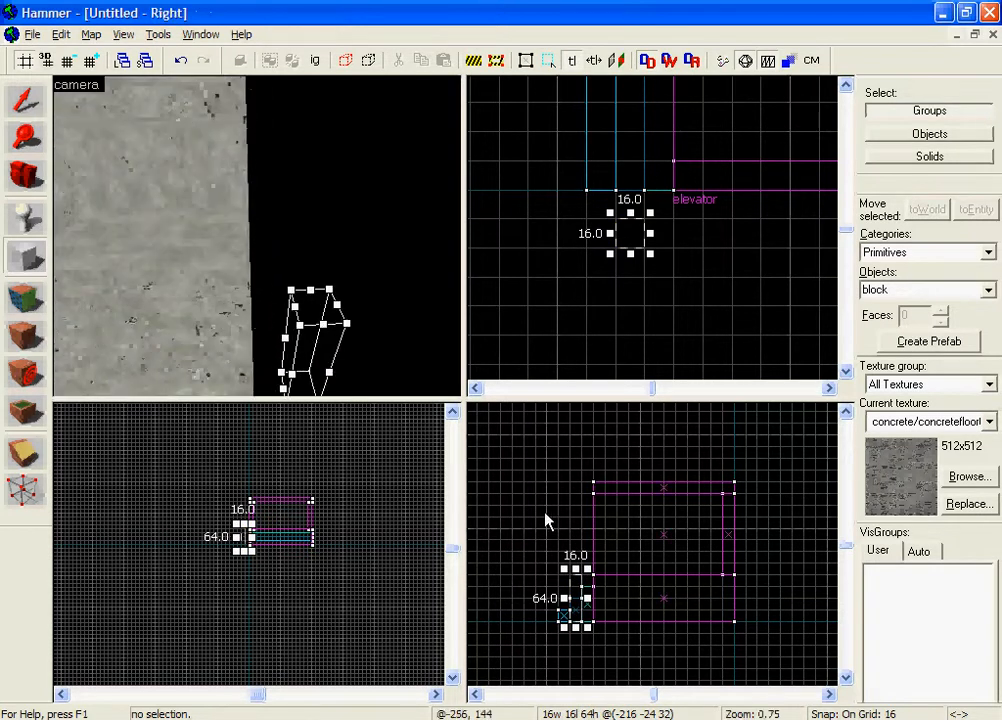
Step: Reduce the block outline's height to 48 units and create the block from it
drag(574, 575, 575, 587)
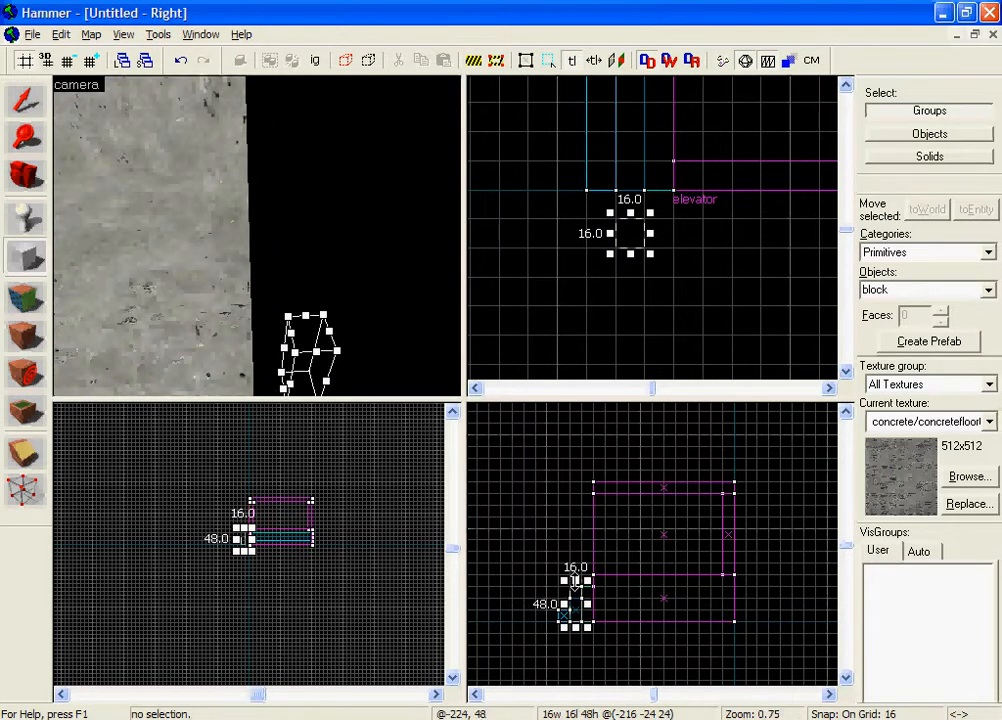
right_click(582, 600)
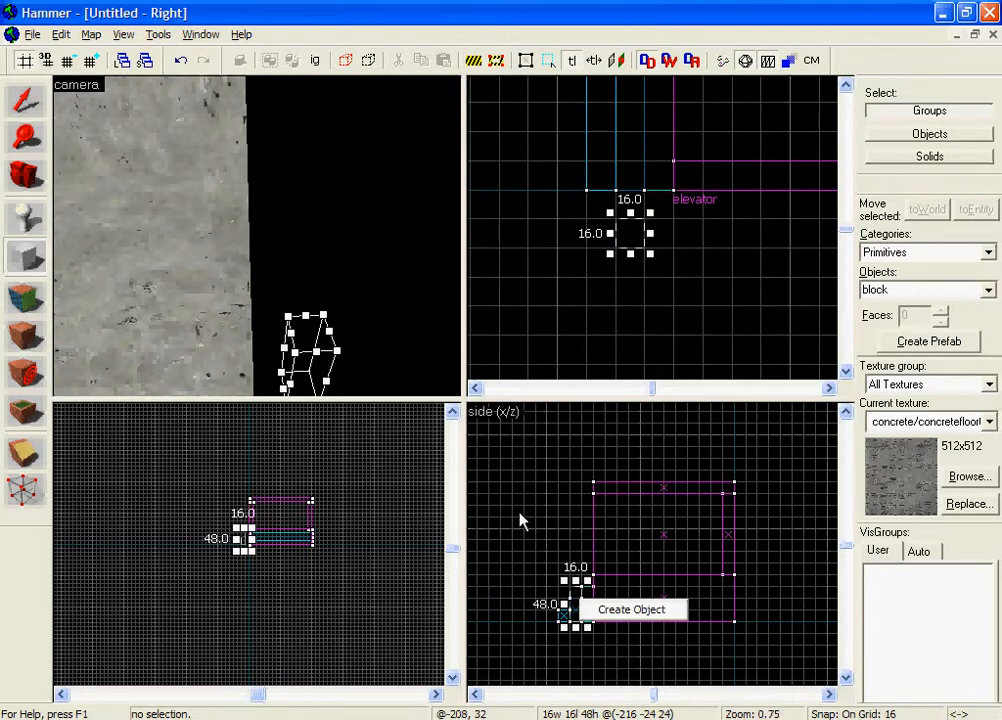
click(630, 609)
key(z)
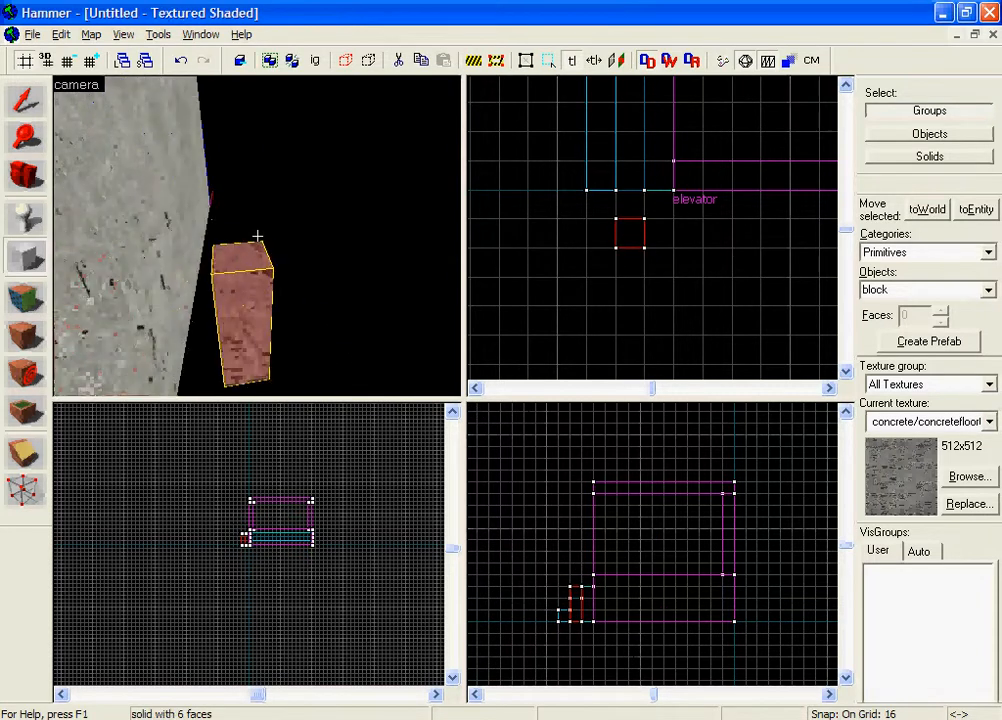
key(s)
key(z)
Step: Select the new block and move it 32 units sideways into the end of the middle stair
click(27, 101)
scroll(621, 268, down, 5)
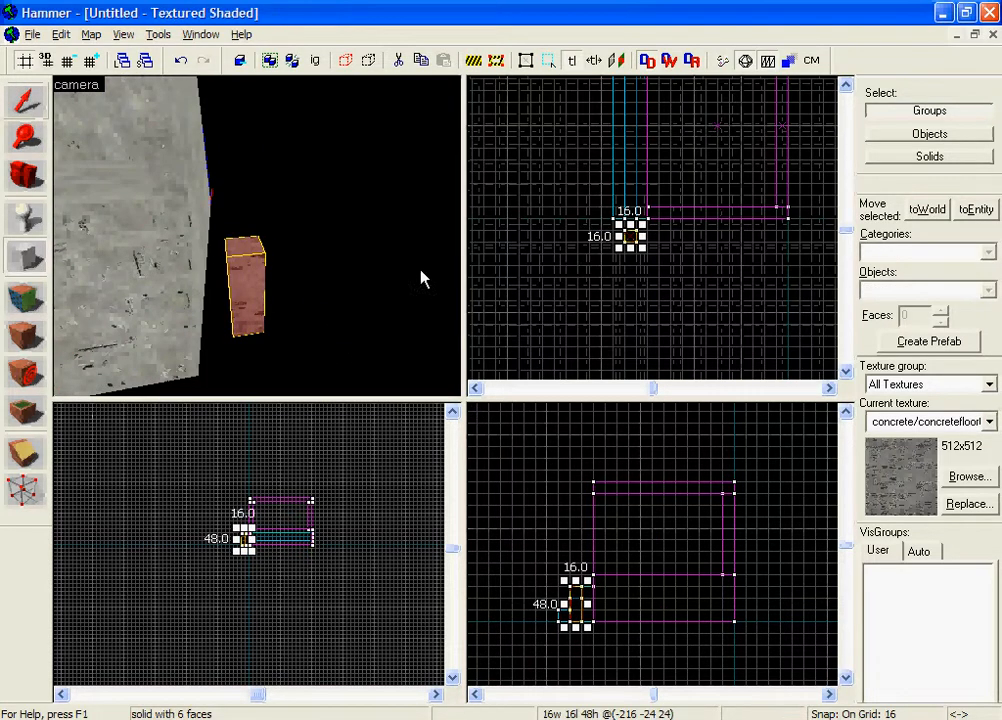
key(z)
key(s)
key(z)
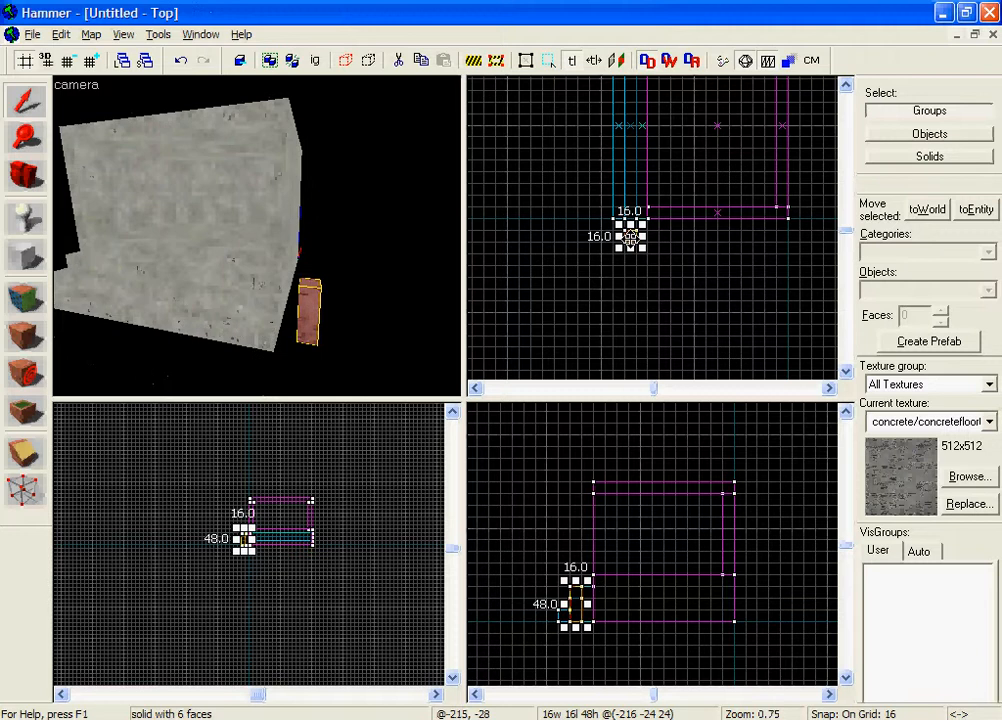
scroll(623, 250, up, 2)
drag(631, 232, 624, 203)
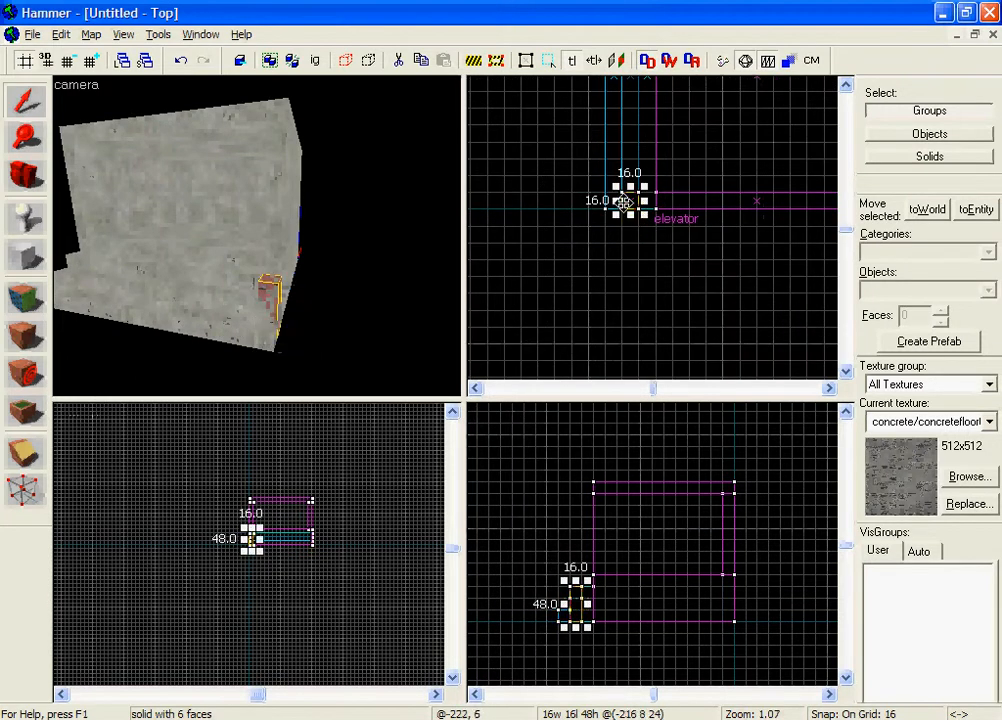
Step: Raise the block 32 units so its base sits at the middle stair's height
scroll(597, 630, up, 2)
drag(567, 607, 567, 572)
key(z)
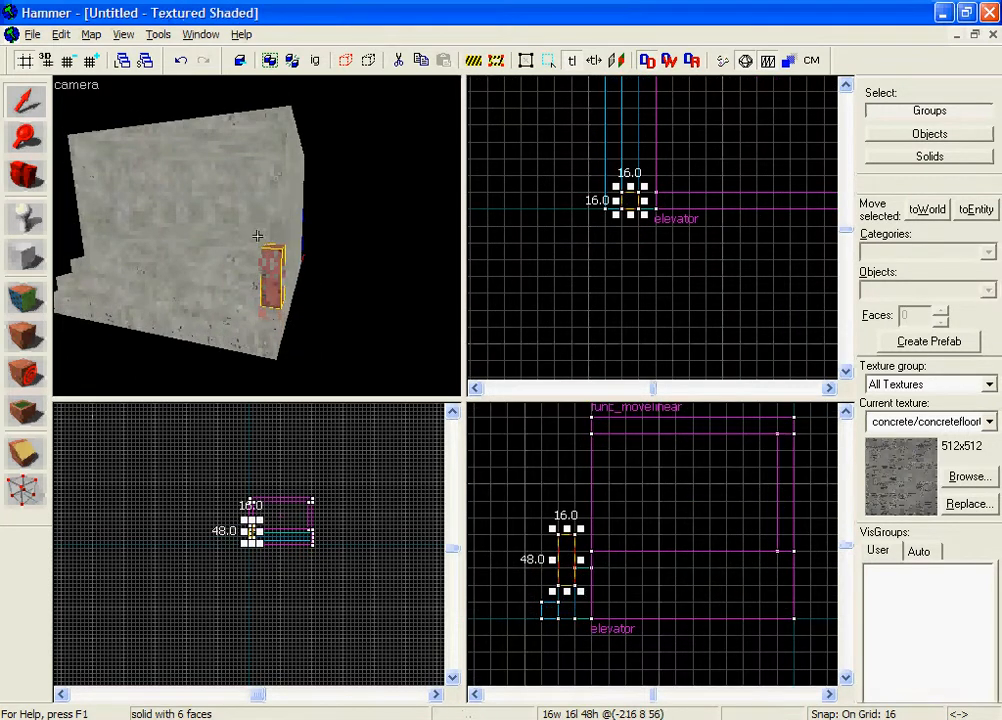
key(w)
key(z)
Step: Shift the block onto the top stair, 16 units closer to the elevator and 16 further in, and raise it 16 units
drag(628, 201, 638, 186)
drag(580, 574, 580, 556)
key(z)
key(w)
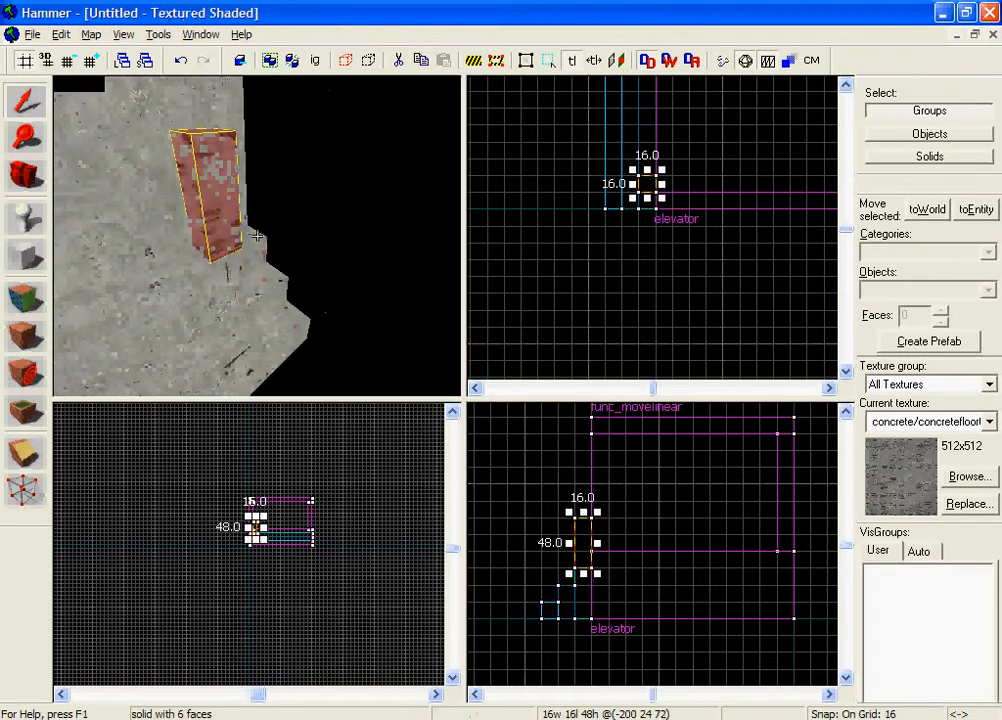
key(s)
key(w)
key(s)
key(z)
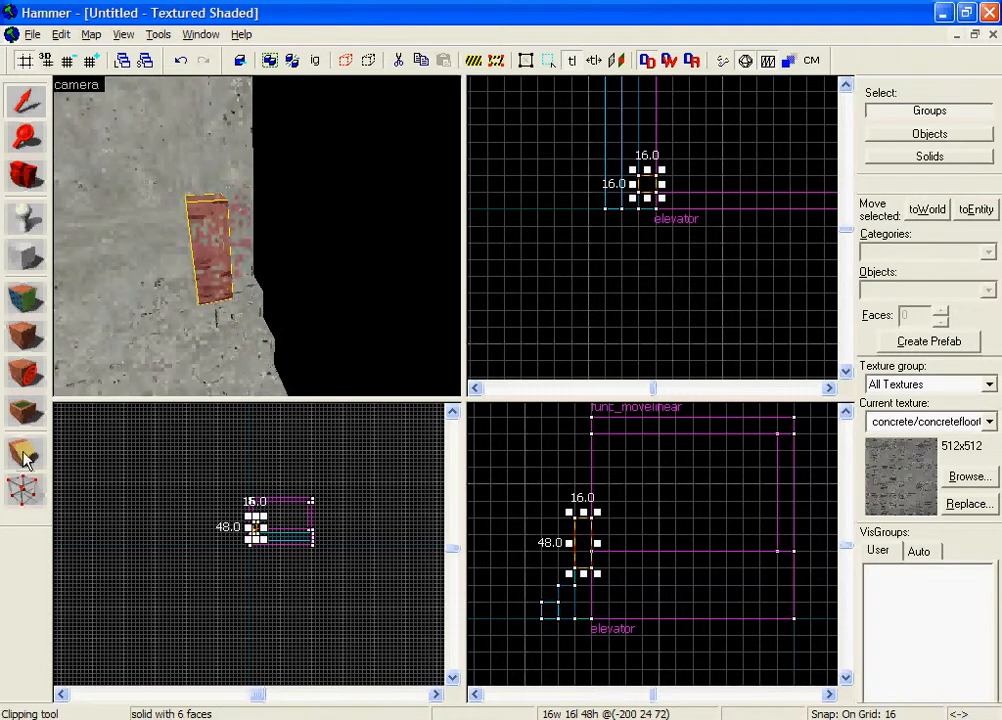
Step: Slope the post's top by lowering its inner top vertices 16 units with the Vertex tool, leaving nothing selected
click(25, 488)
scroll(577, 529, up, 3)
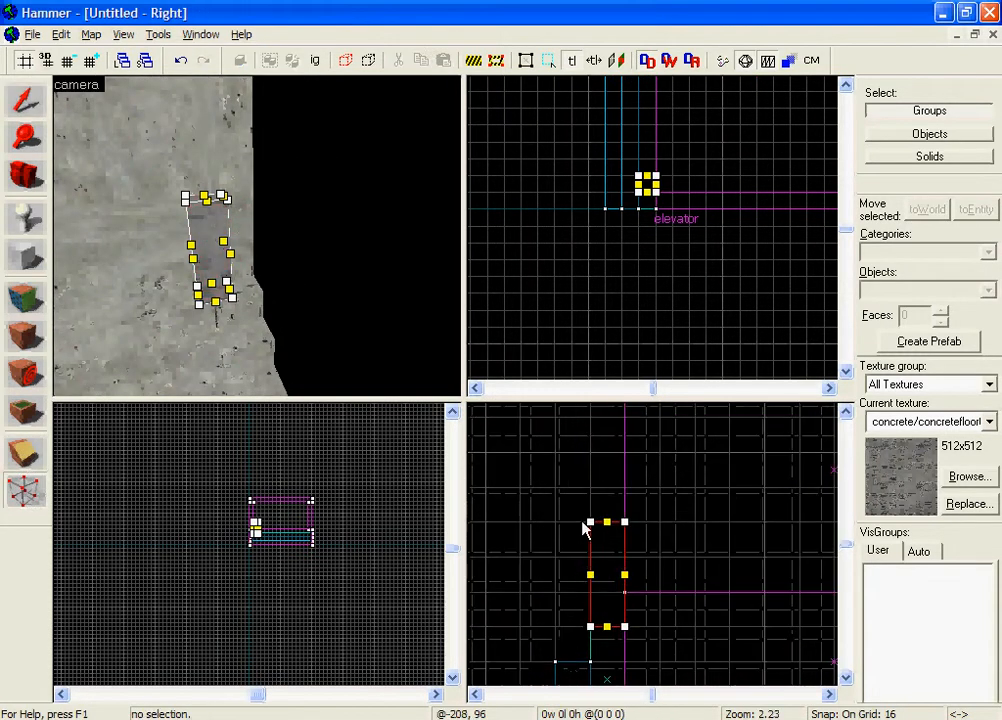
scroll(263, 523, up, 10)
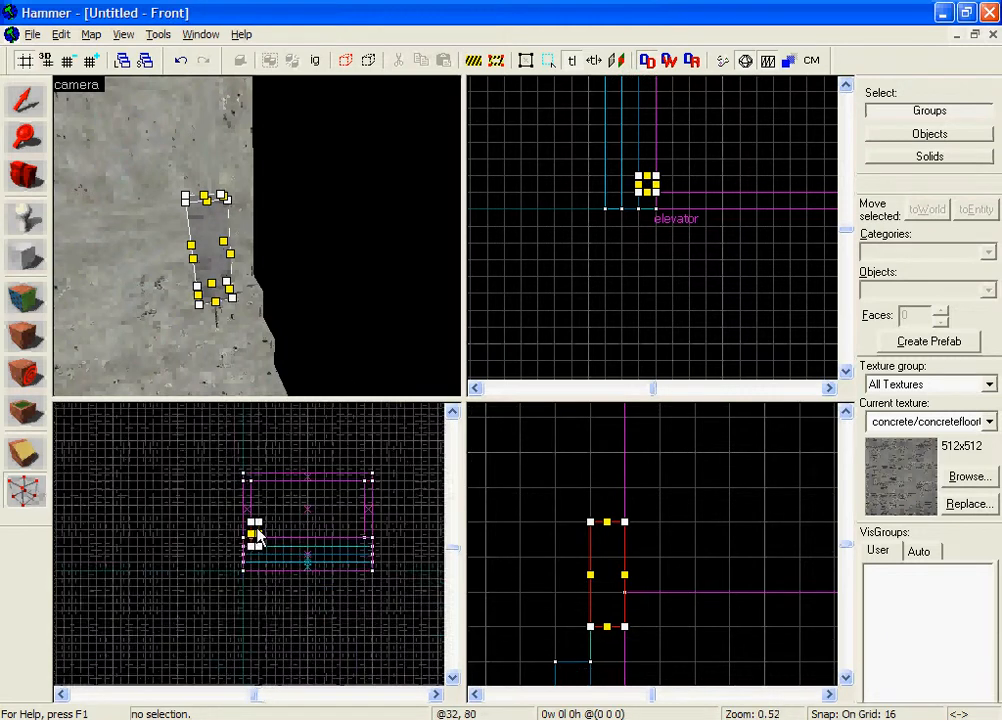
drag(262, 510, 262, 533)
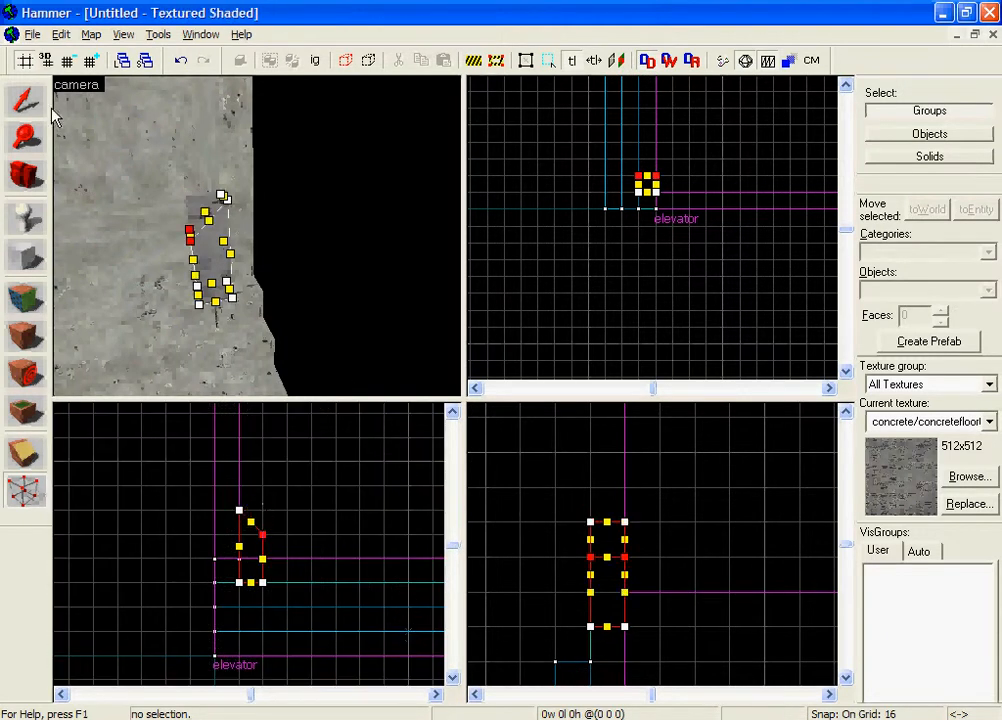
click(25, 100)
key(Escape)
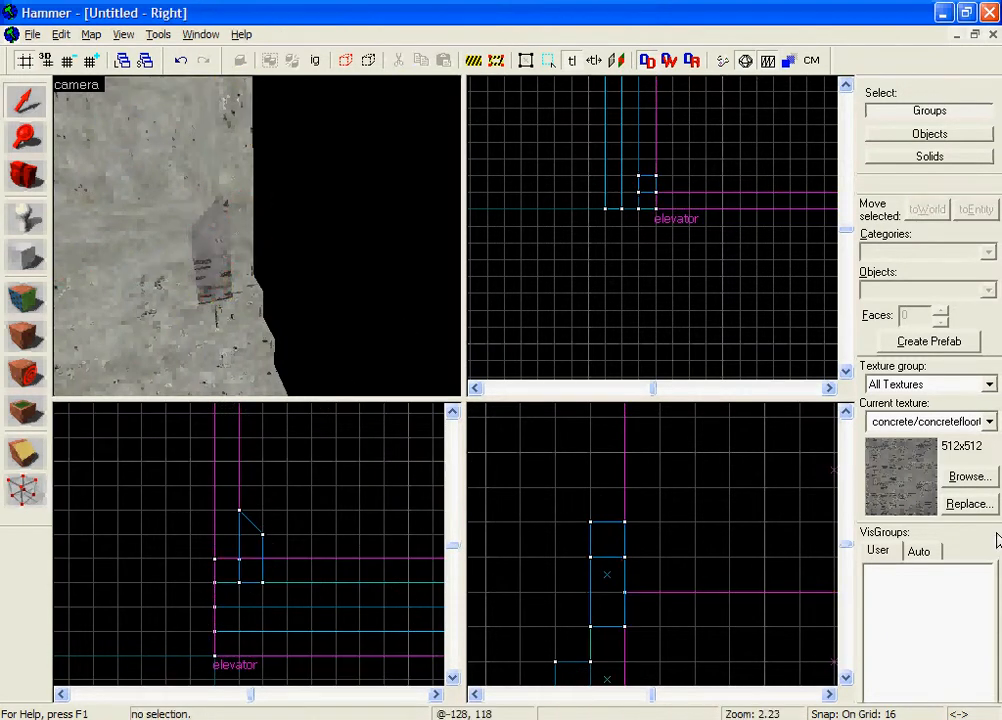
Step: Filter the textures by "button" and choose props/doorbutton002a as the current texture
click(969, 477)
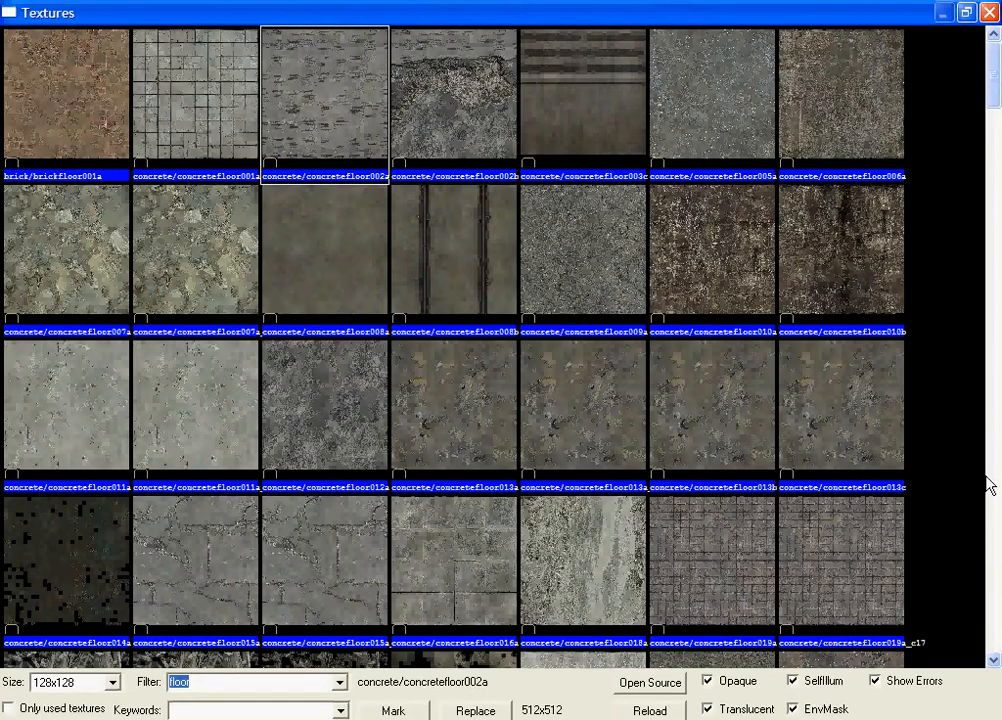
text(button)
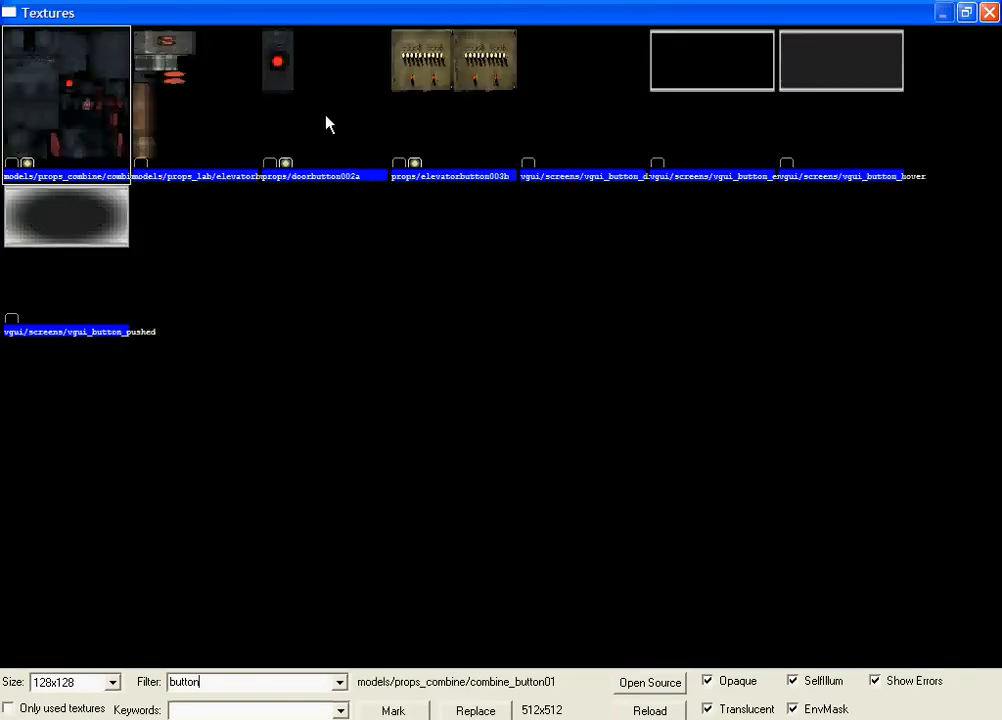
double_click(320, 143)
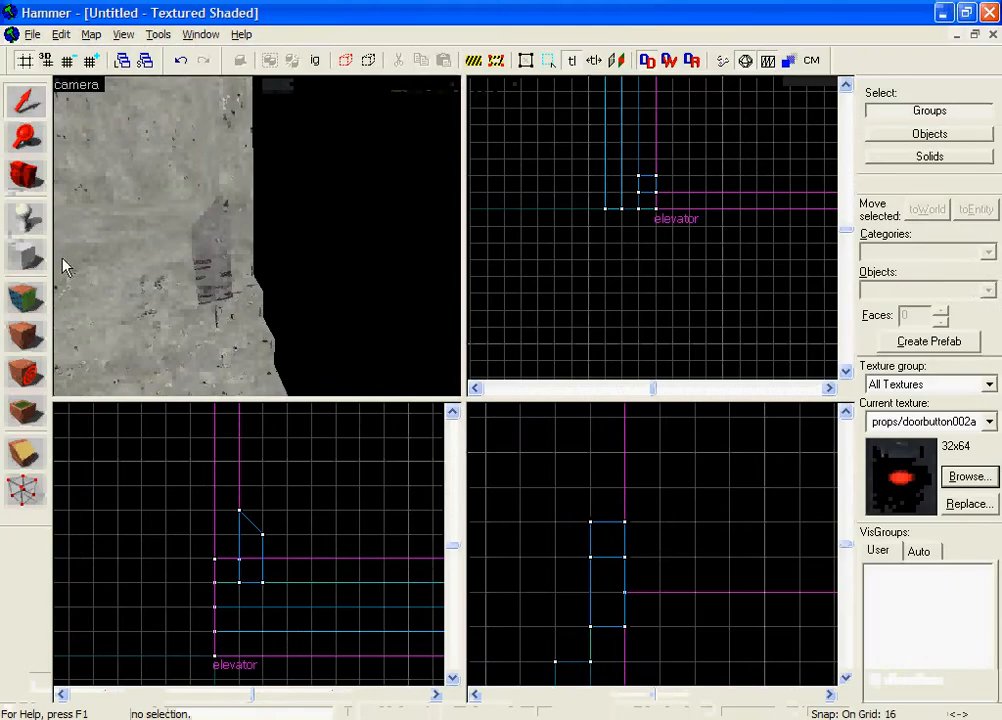
Step: Create a 16 by 16 by 16 block with the button texture over the post's sloped top
click(204, 234)
key(shift+b)
scroll(577, 186, up, 2)
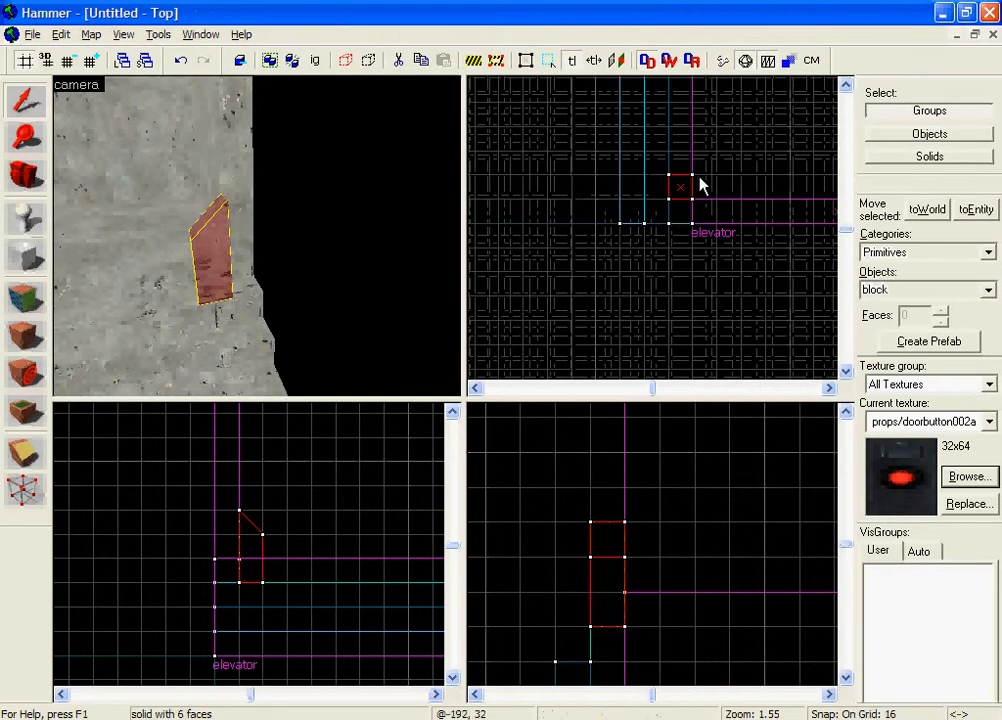
drag(681, 188, 692, 199)
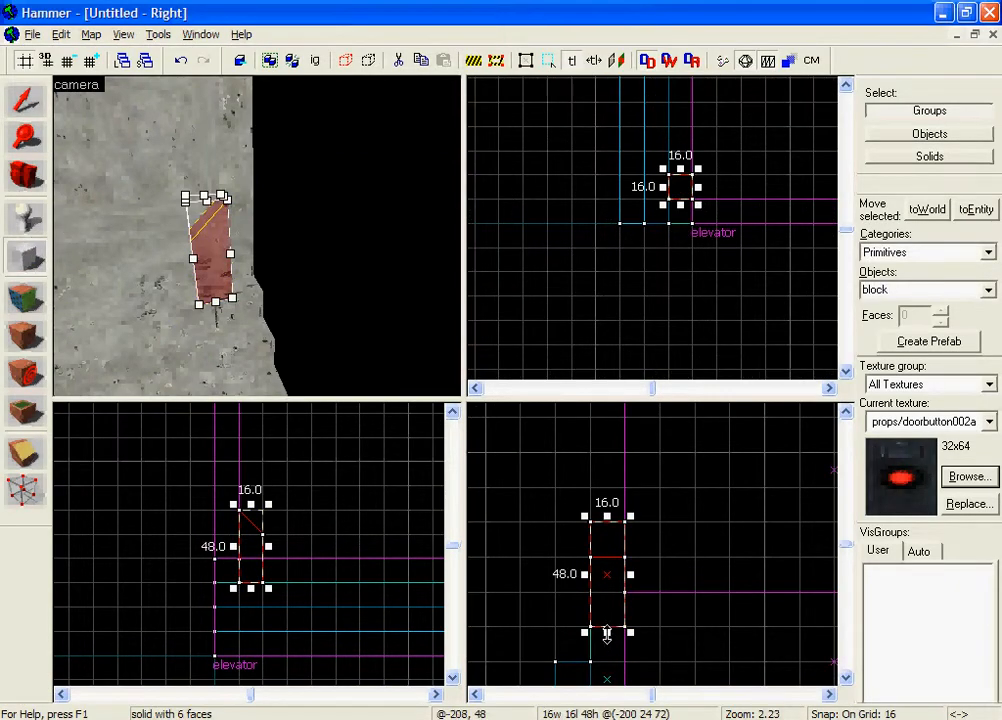
drag(607, 634, 612, 560)
right_click(628, 545)
click(641, 556)
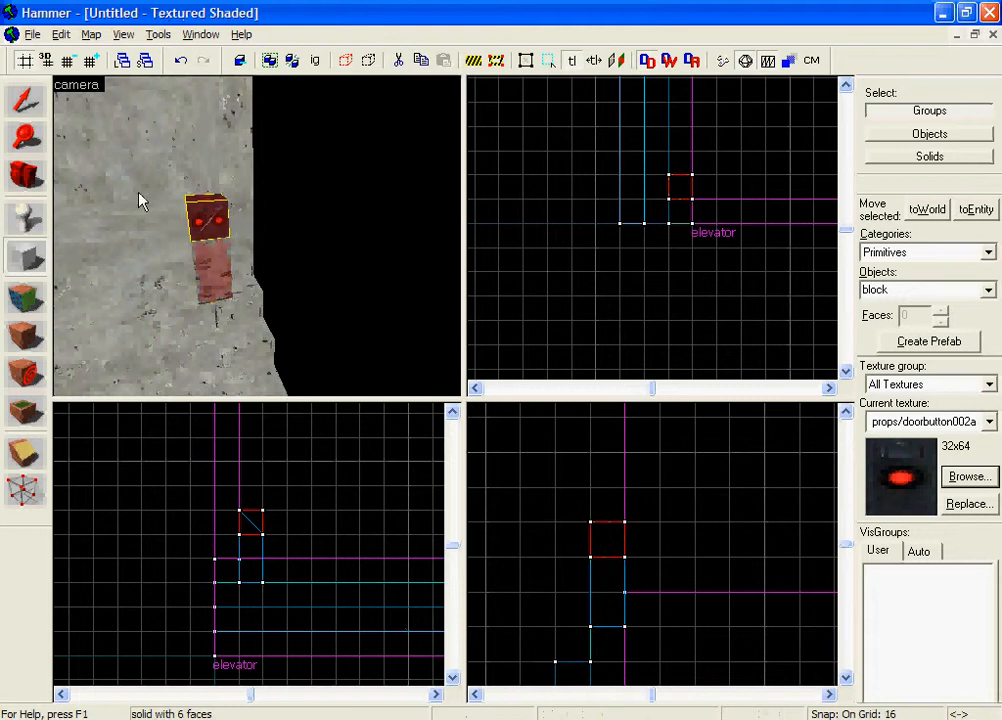
key(z)
key(w)
key(s)
key(z)
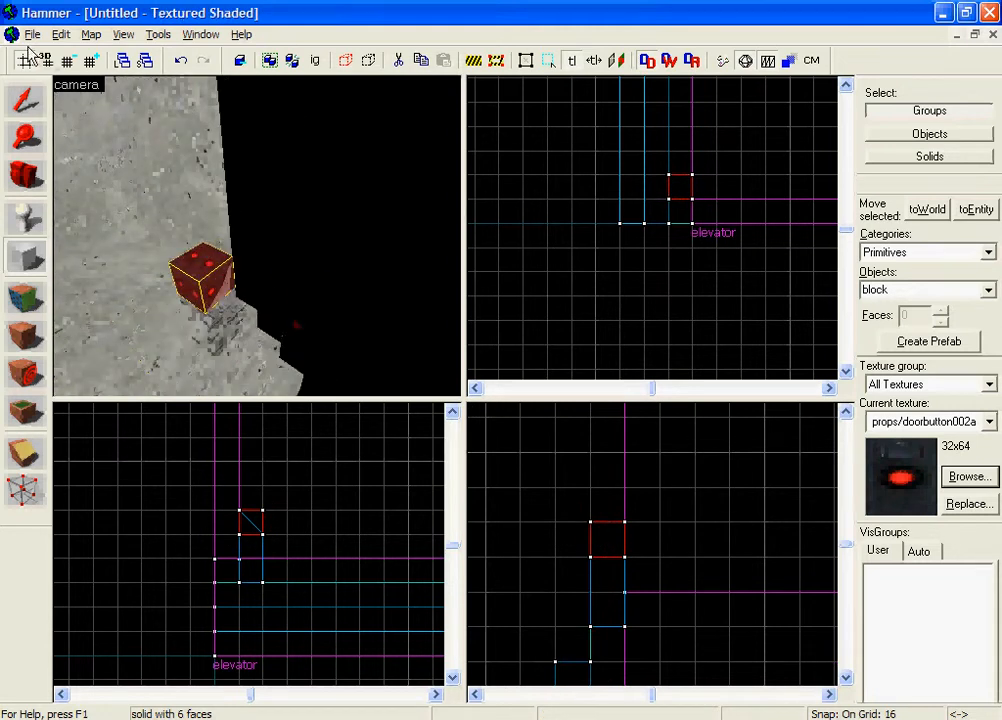
Step: Reduce the grid size to 4 and narrow the button block to 8 units wide
click(71, 61)
click(71, 61)
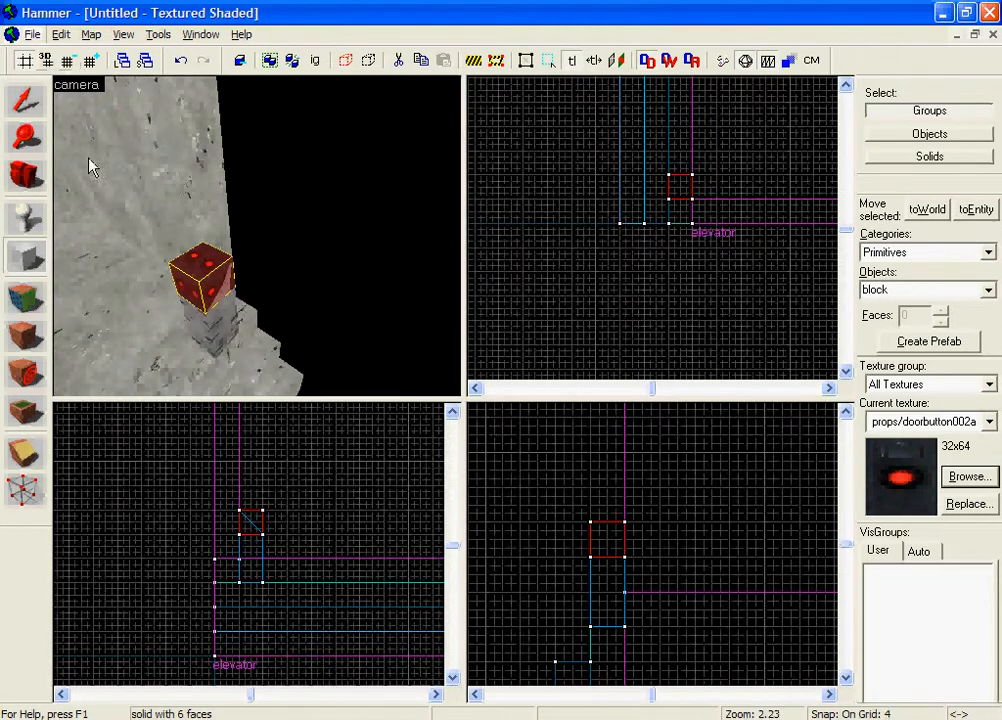
click(26, 100)
scroll(521, 199, up, 3)
scroll(258, 236, up, 2)
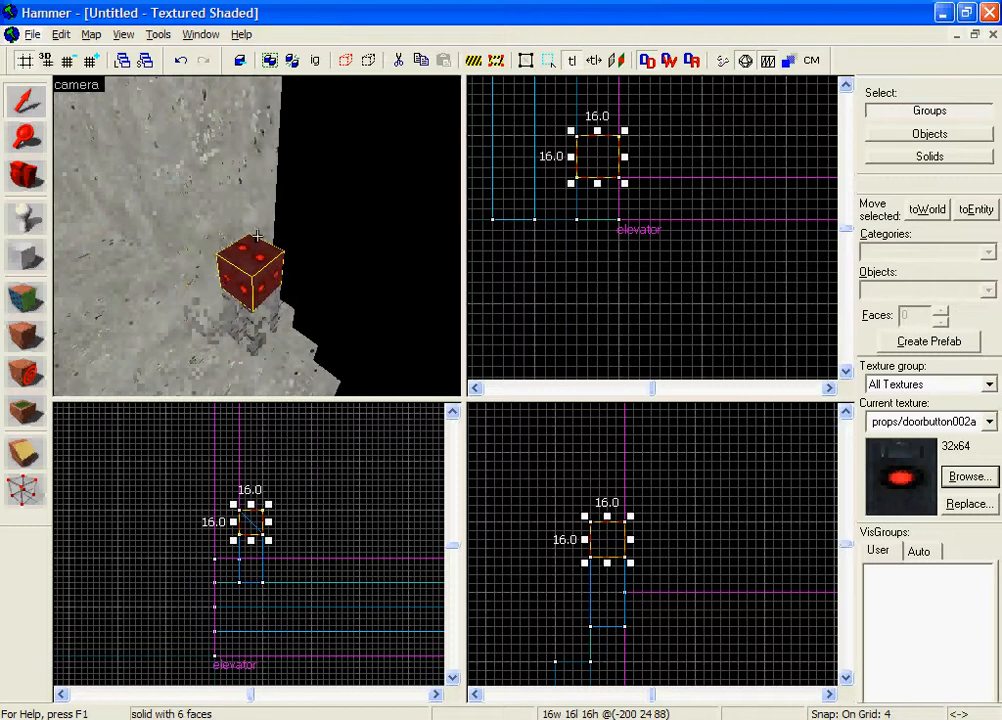
scroll(529, 215, up, 2)
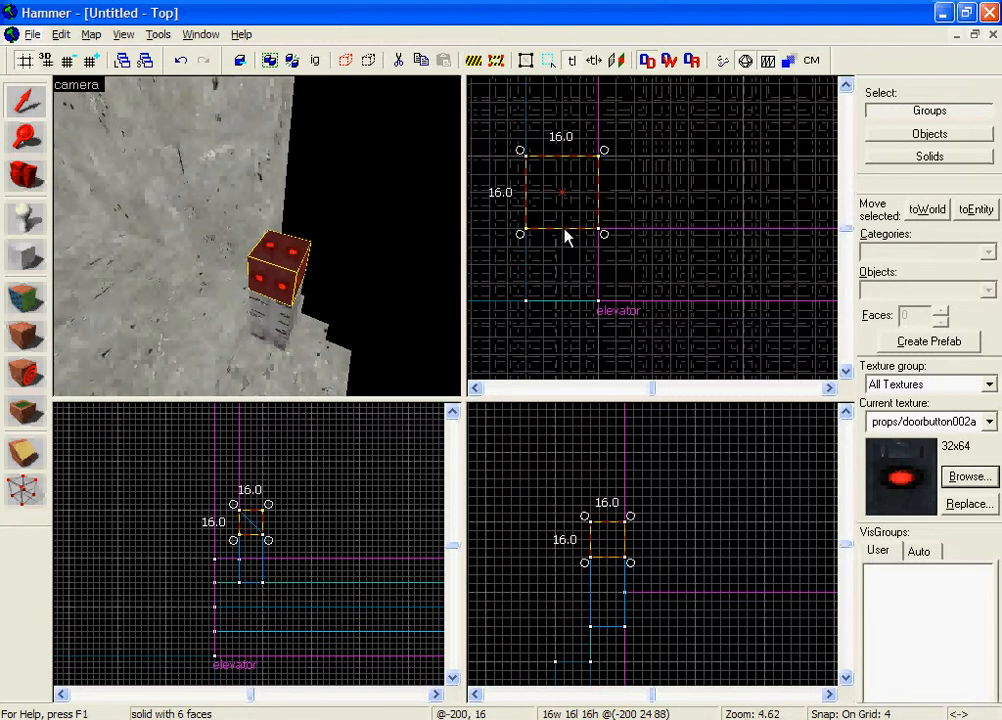
mouse_move(560, 233)
mouse_down()
mouse_move(560, 217)
mouse_move(563, 228)
mouse_up()
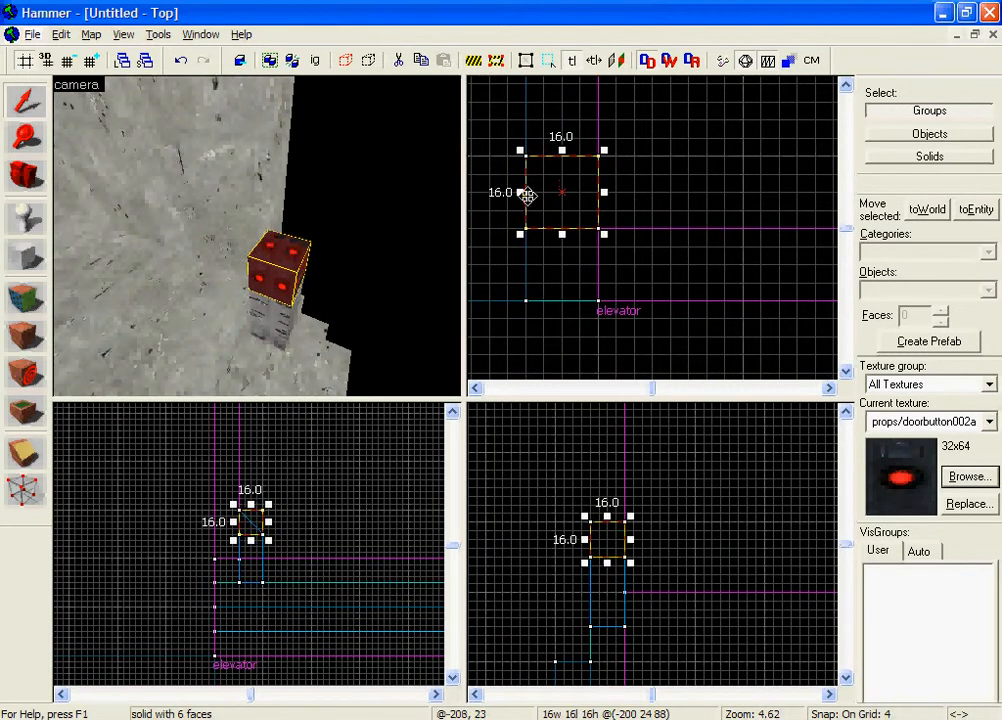
mouse_move(522, 191)
mouse_down()
mouse_move(539, 190)
mouse_move(524, 190)
mouse_up()
drag(606, 193, 563, 193)
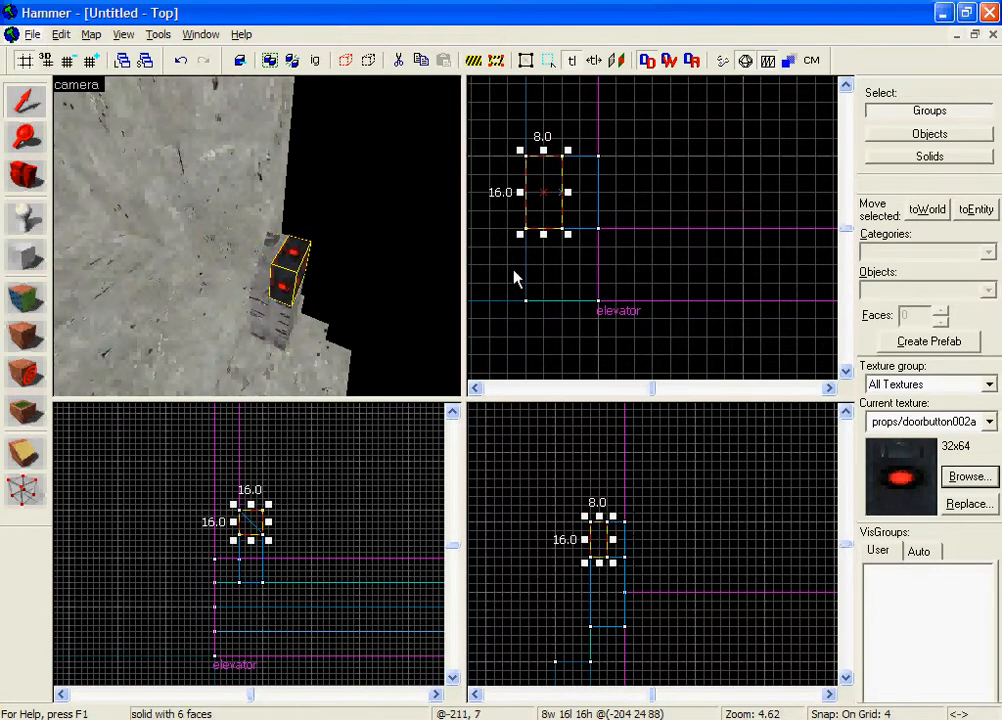
Step: Move the button block 4 units toward the elevator to centre it across the post's width
key(z)
key(w)
key(s)
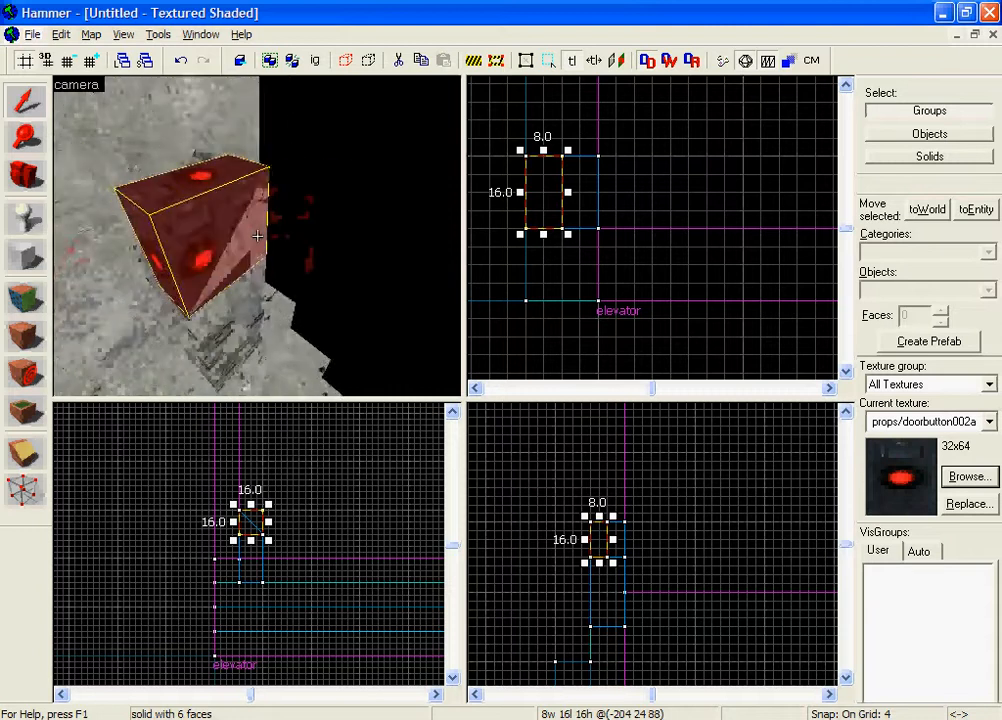
key(z)
drag(534, 196, 552, 192)
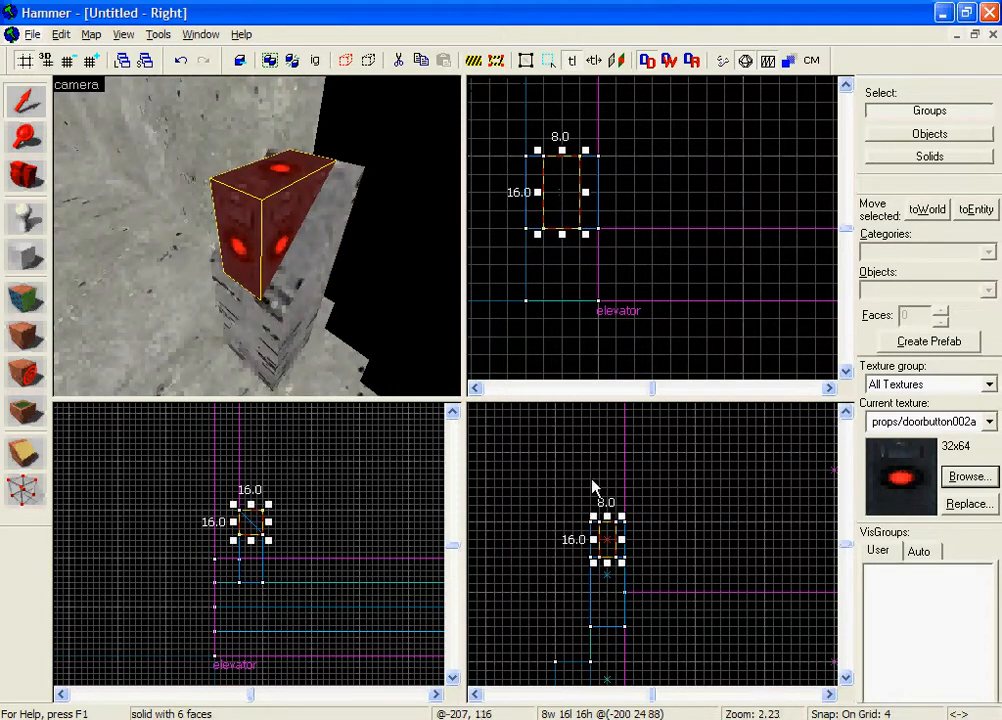
Step: Merge the button block's lower outer vertices into the inner ones to form a wedge matching the post's slope
scroll(603, 540, up, 3)
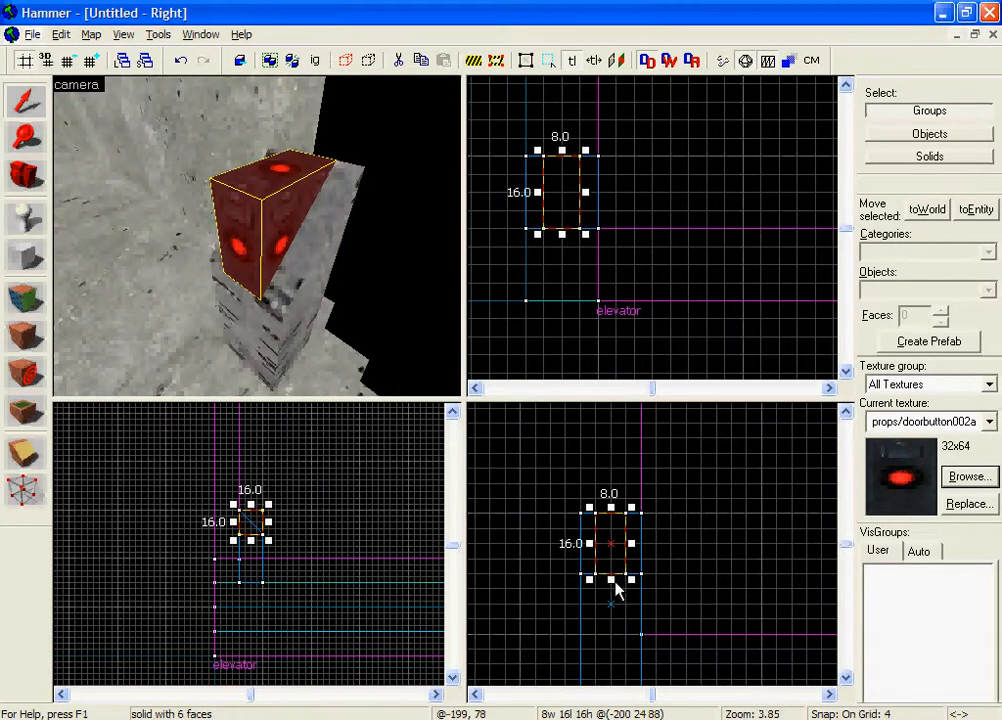
click(22, 490)
drag(240, 534, 262, 534)
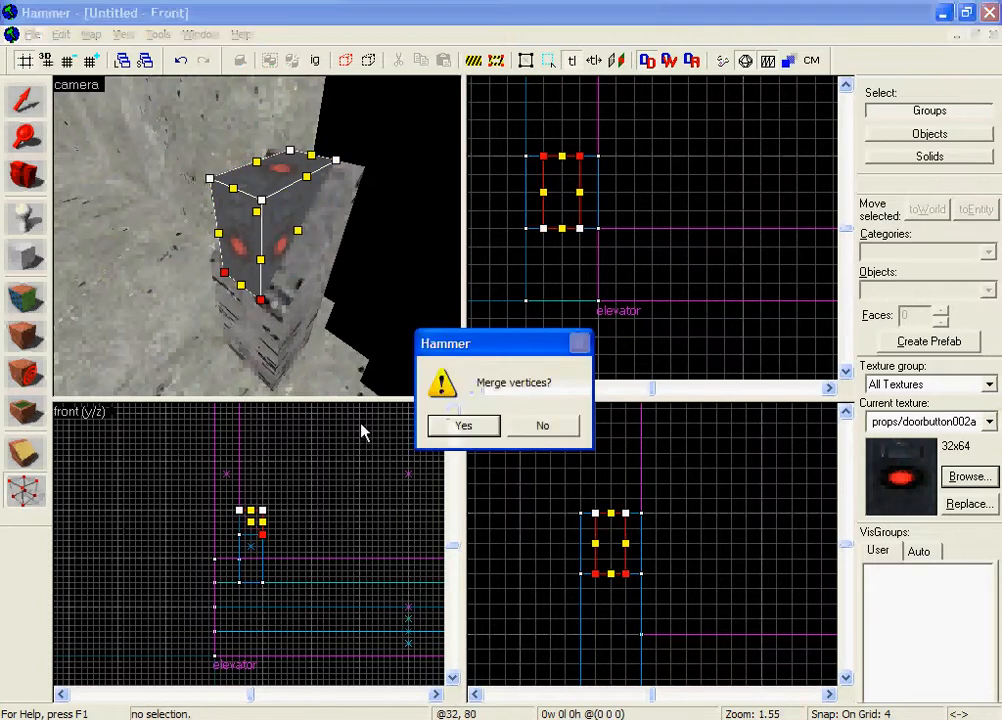
click(460, 426)
click(24, 103)
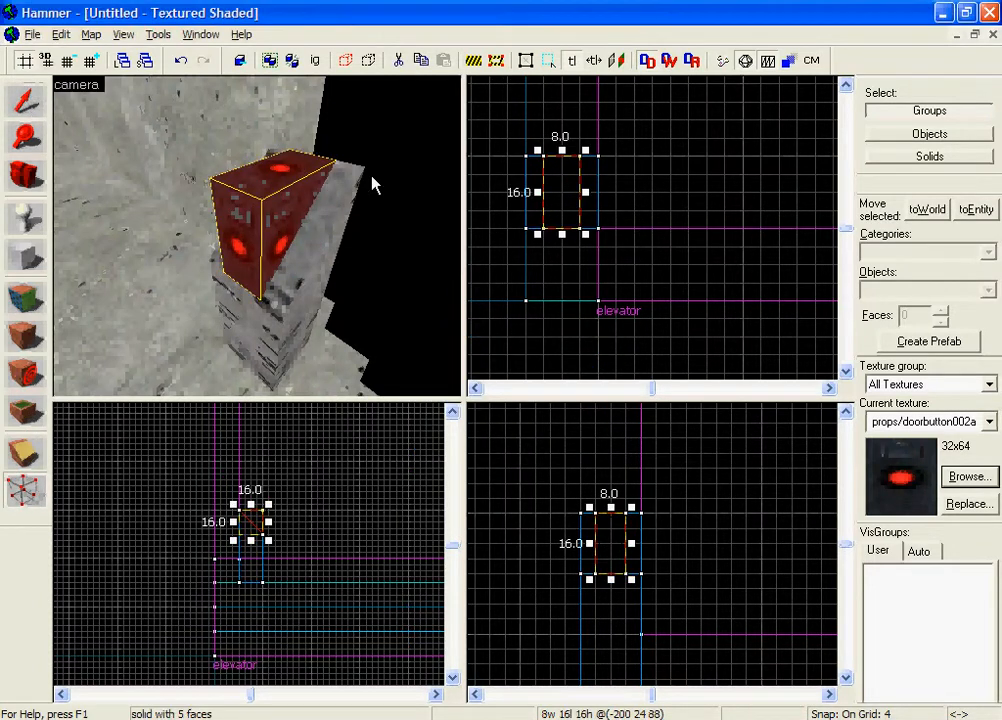
Step: Deselect the wedge-shaped button block and inspect its fit on the post from several angles
click(374, 183)
key(z)
key(s)
key(w)
key(d)
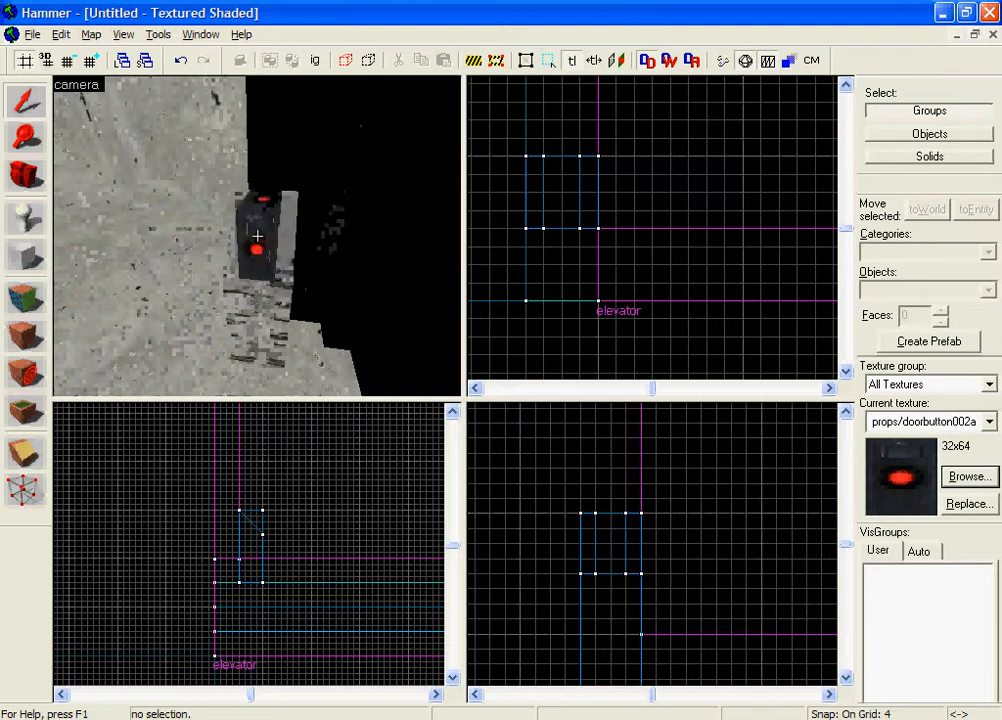
key(a)
key(d)
key(a)
key(d)
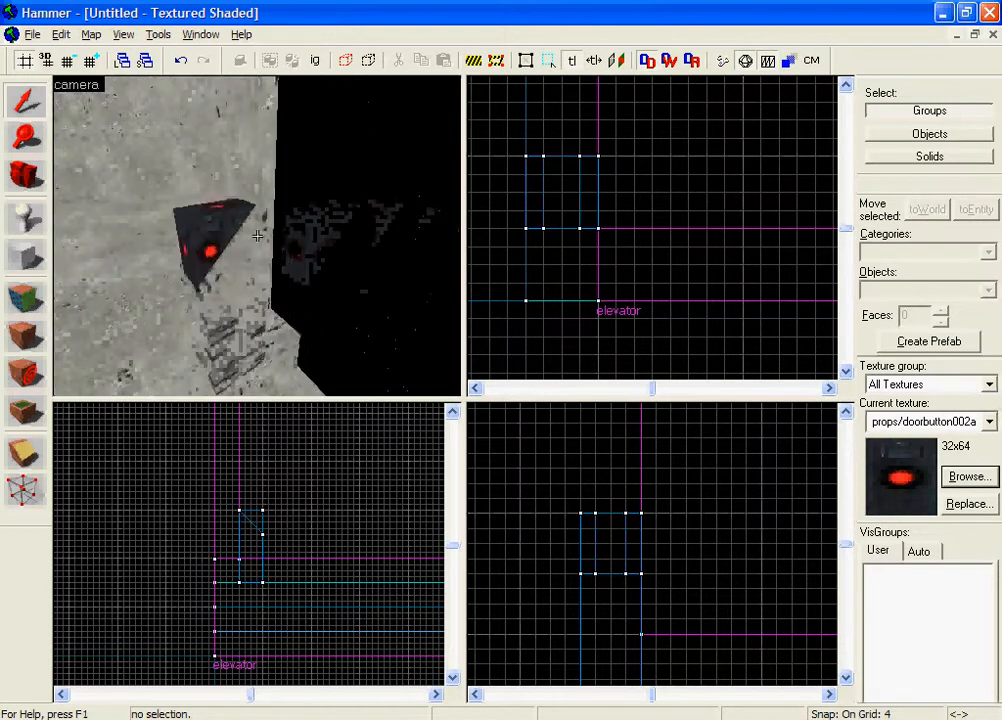
key(s)
key(z)
Step: Turn the wedge-shaped button block into a func_button entity
click(247, 236)
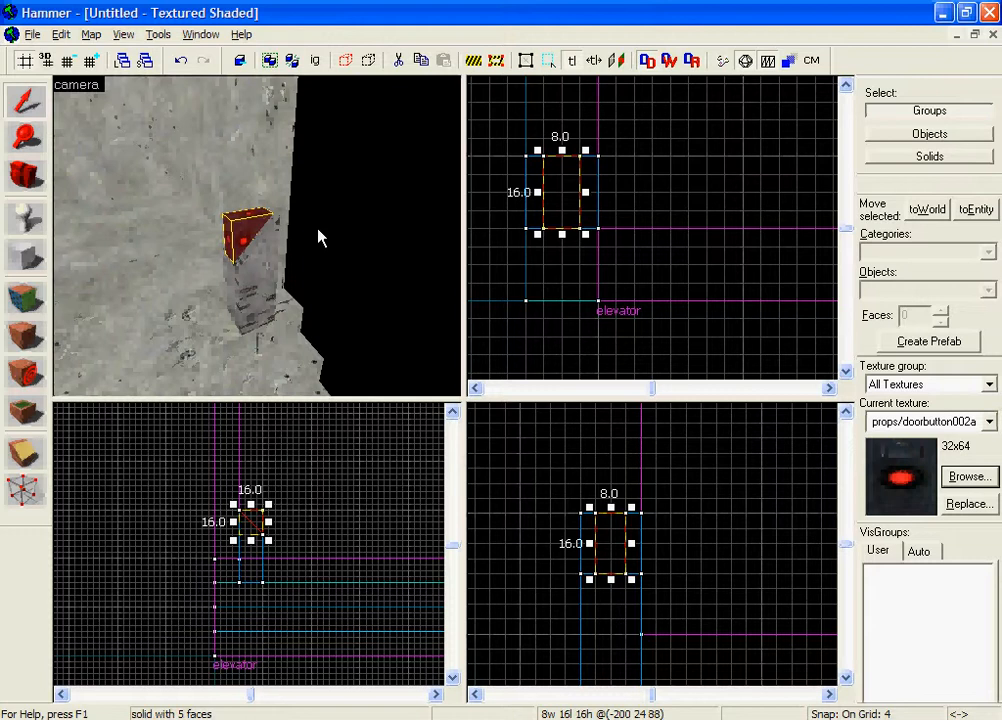
key(ctrl+t)
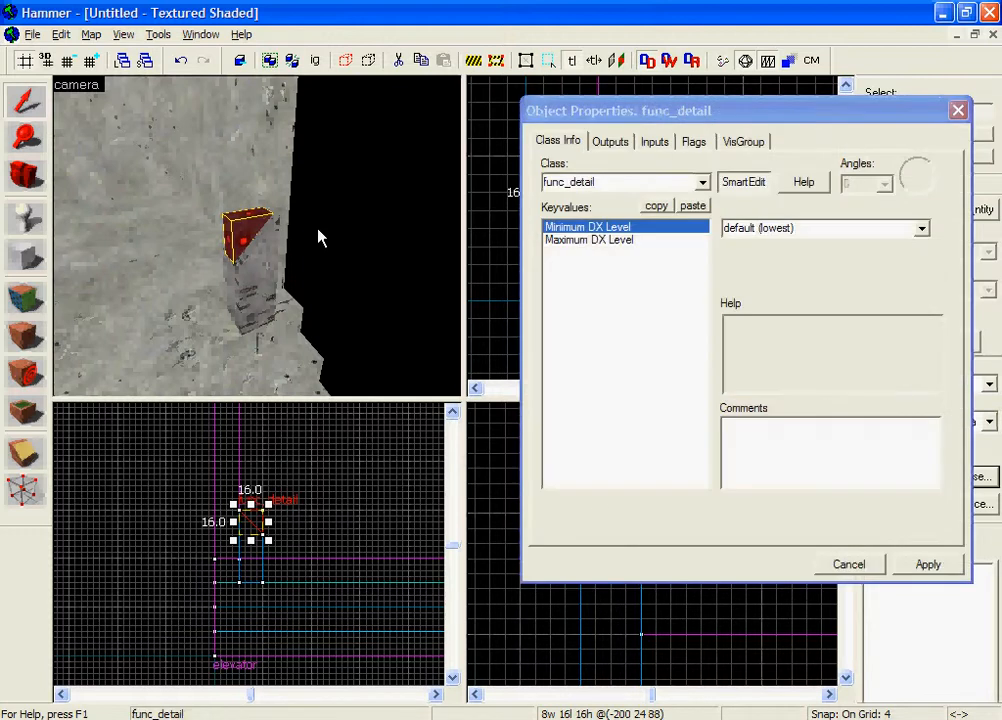
click(626, 183)
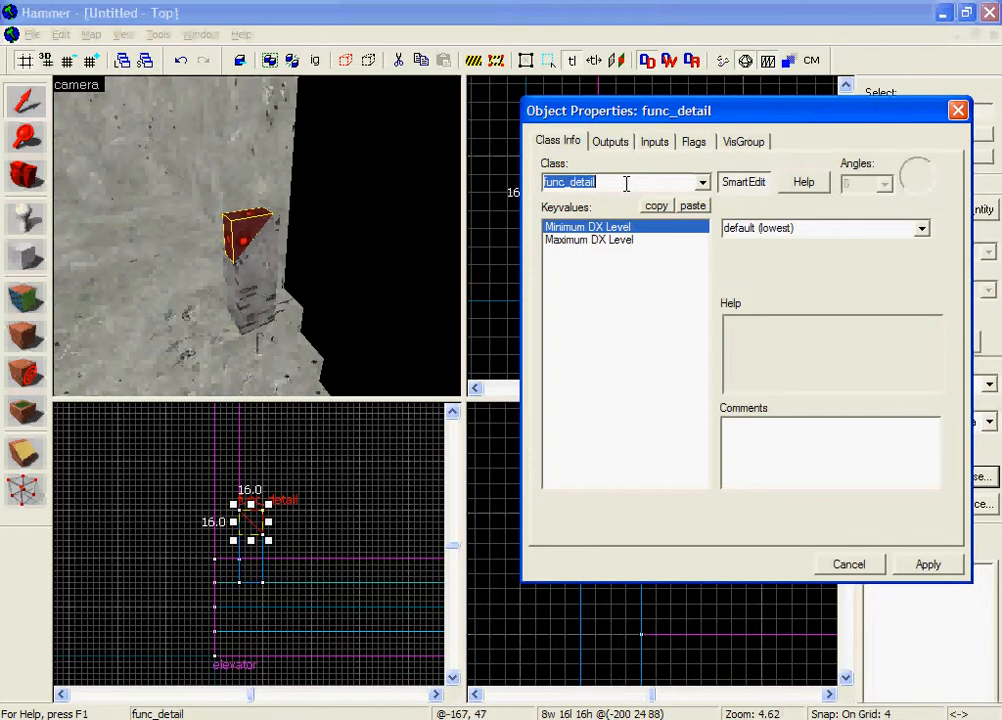
text(func)
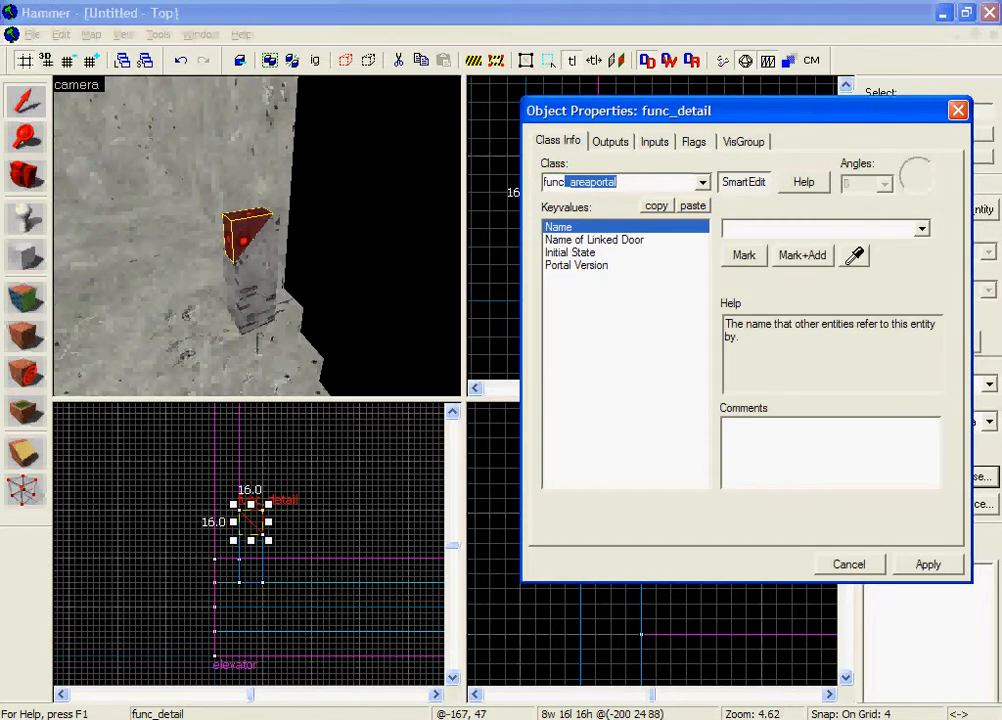
text(_button)
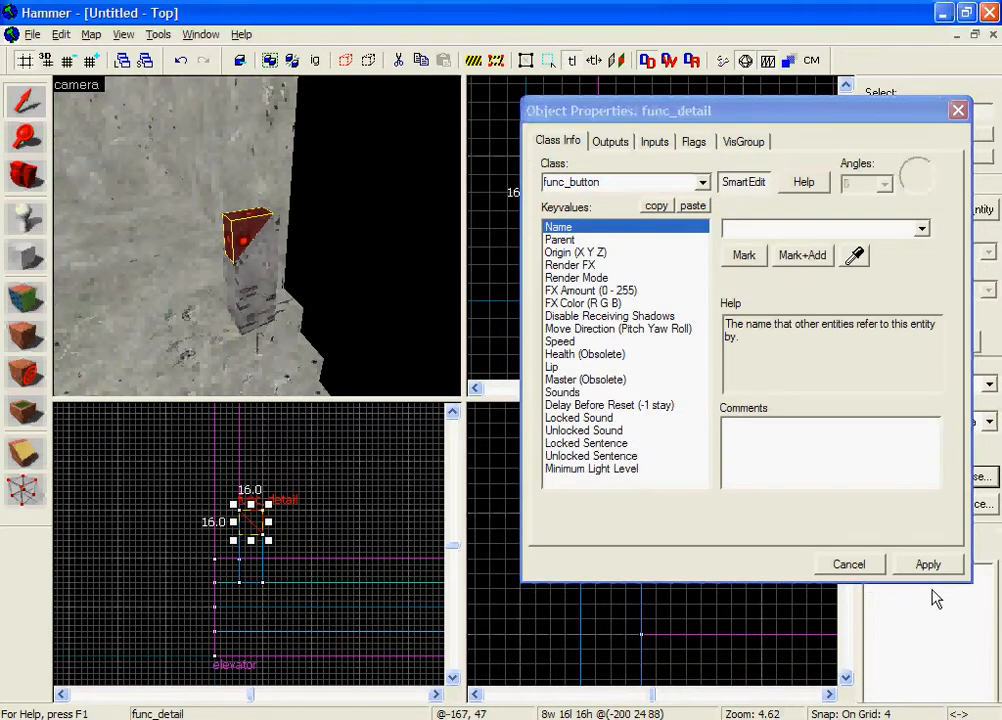
click(928, 564)
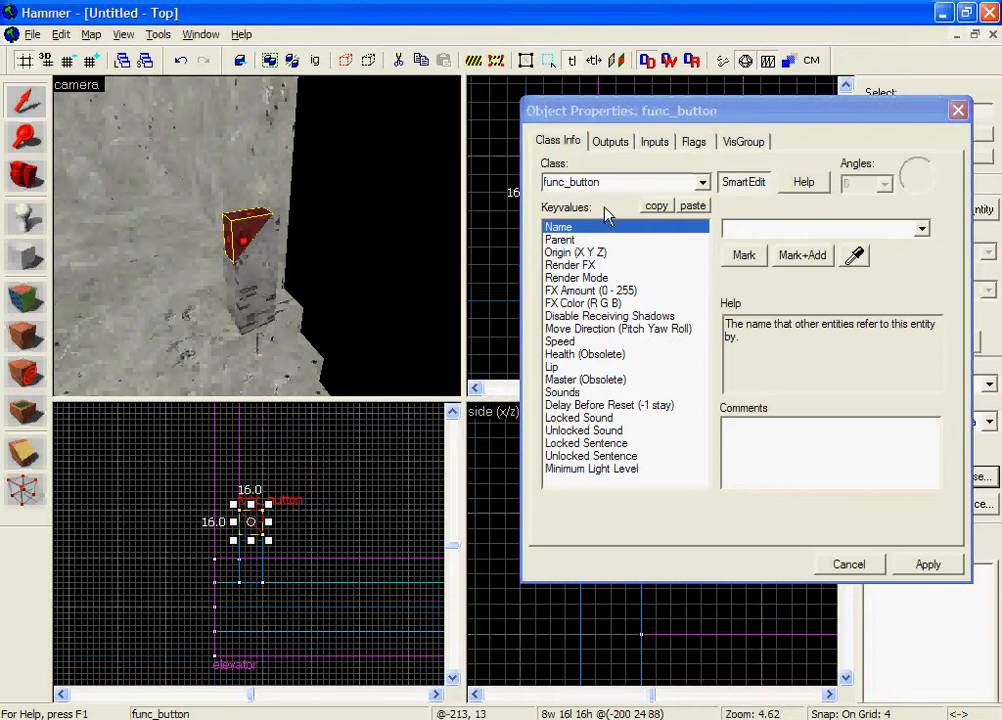
Step: Enable the Don't move flag on the button entity and apply it
click(690, 145)
click(552, 174)
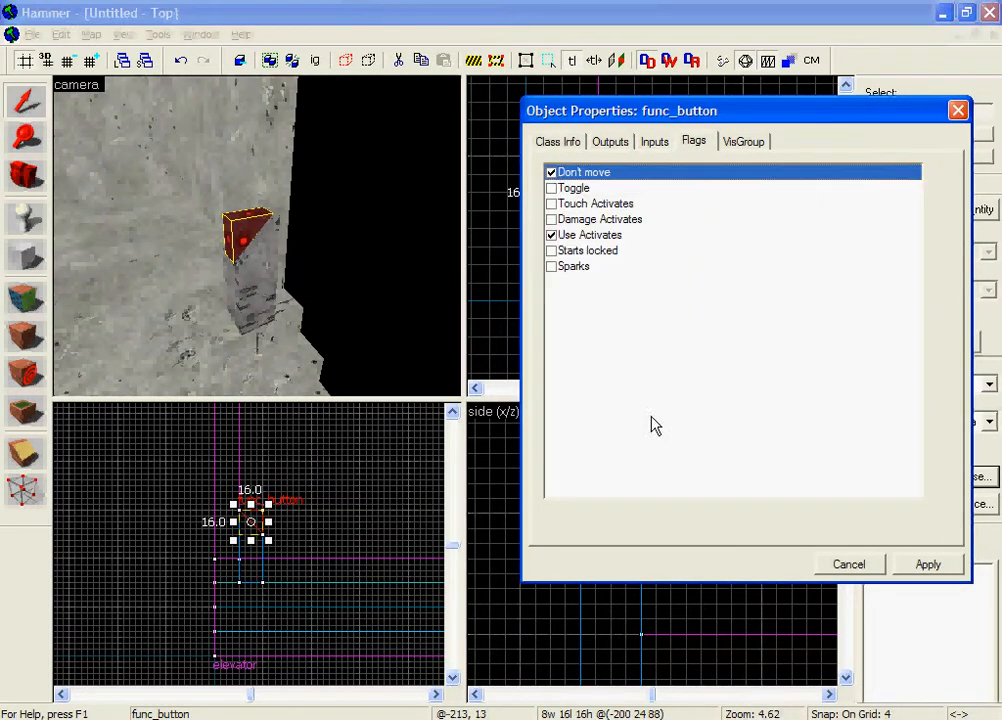
click(922, 564)
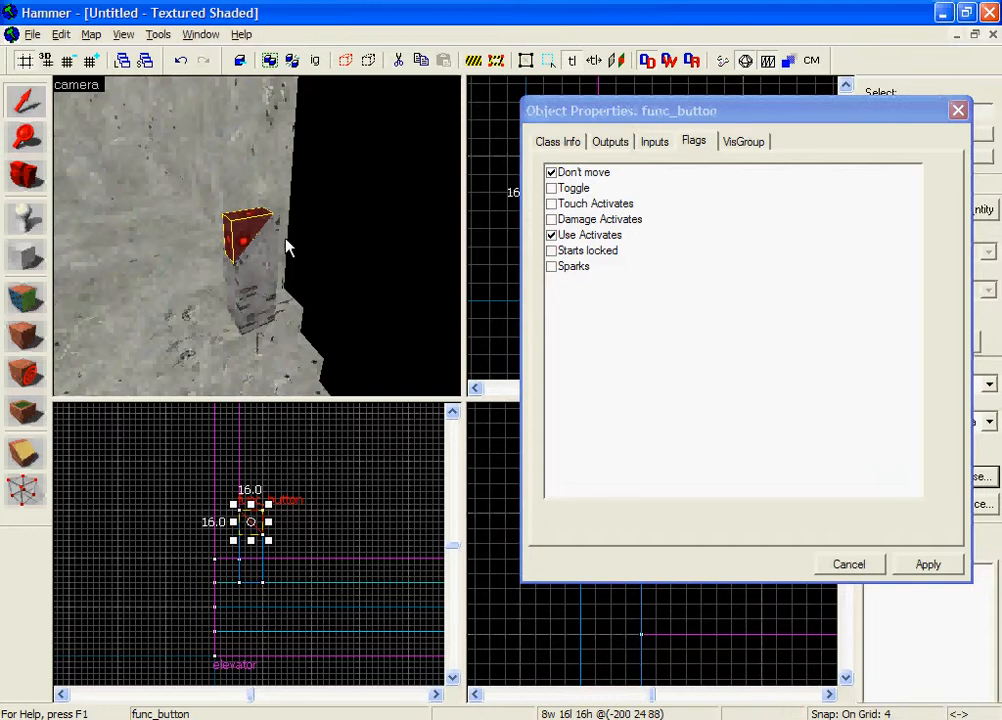
Step: Name the button entity elevator_button and apply the change
key(z)
key(d)
key(a)
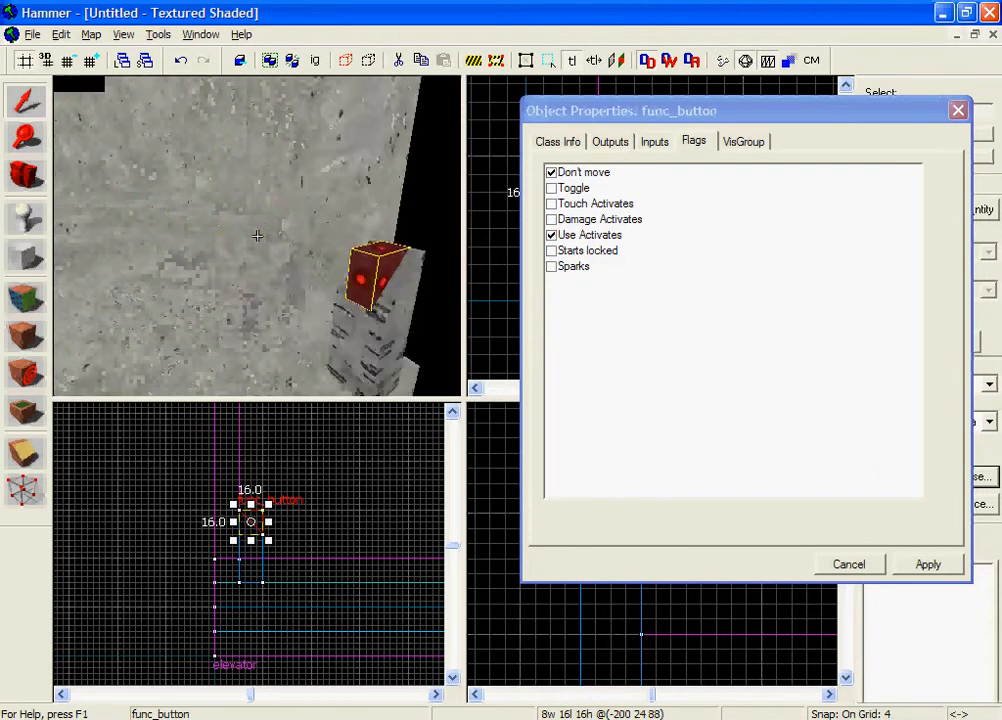
key(w)
key(s)
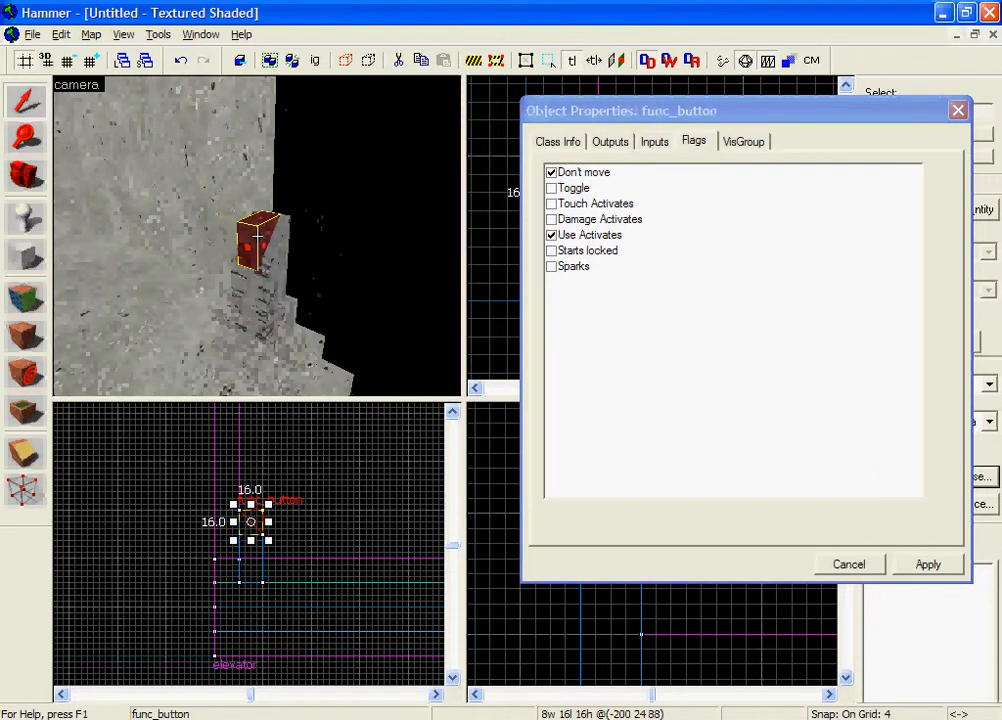
key(z)
click(571, 143)
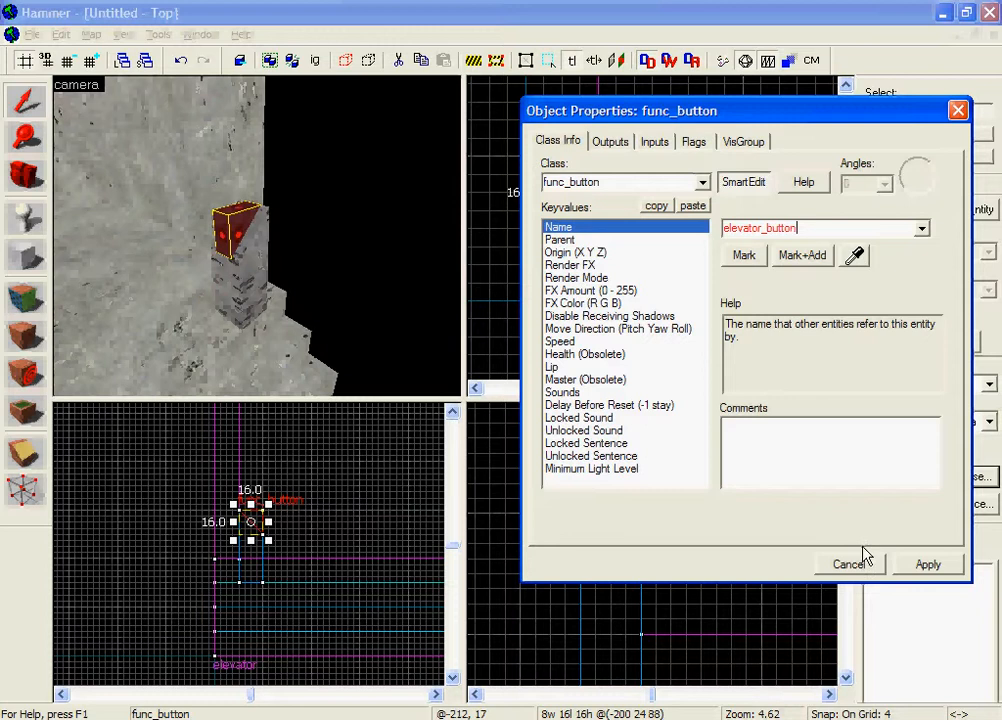
click(928, 566)
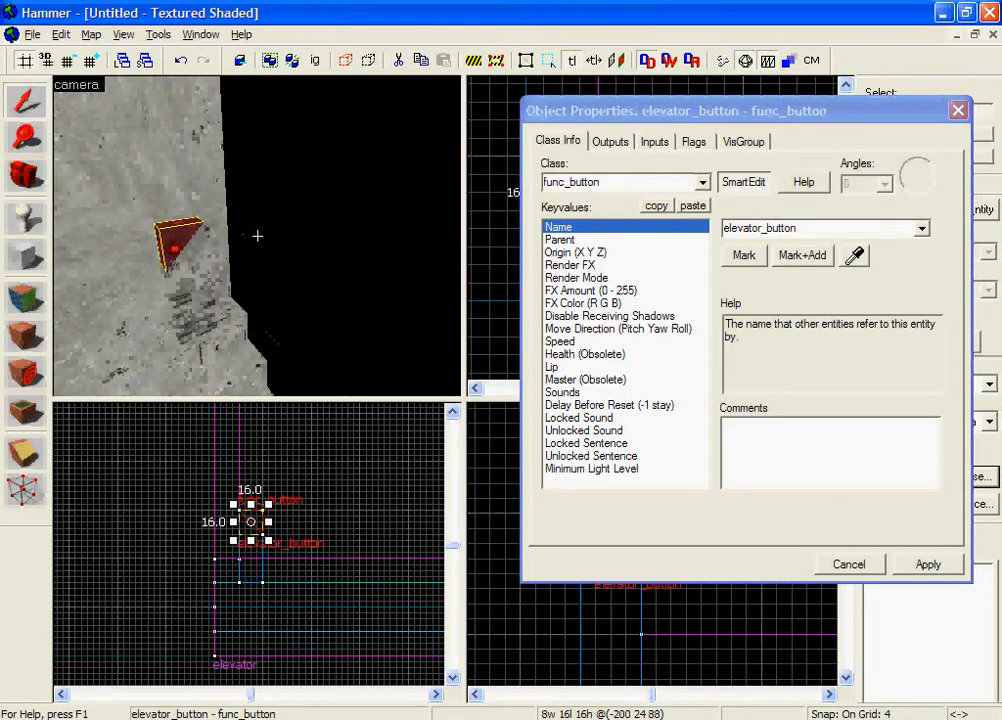
Step: Inspect the button on its post, check its Move Direction property and close the entity's properties
key(w)
key(z)
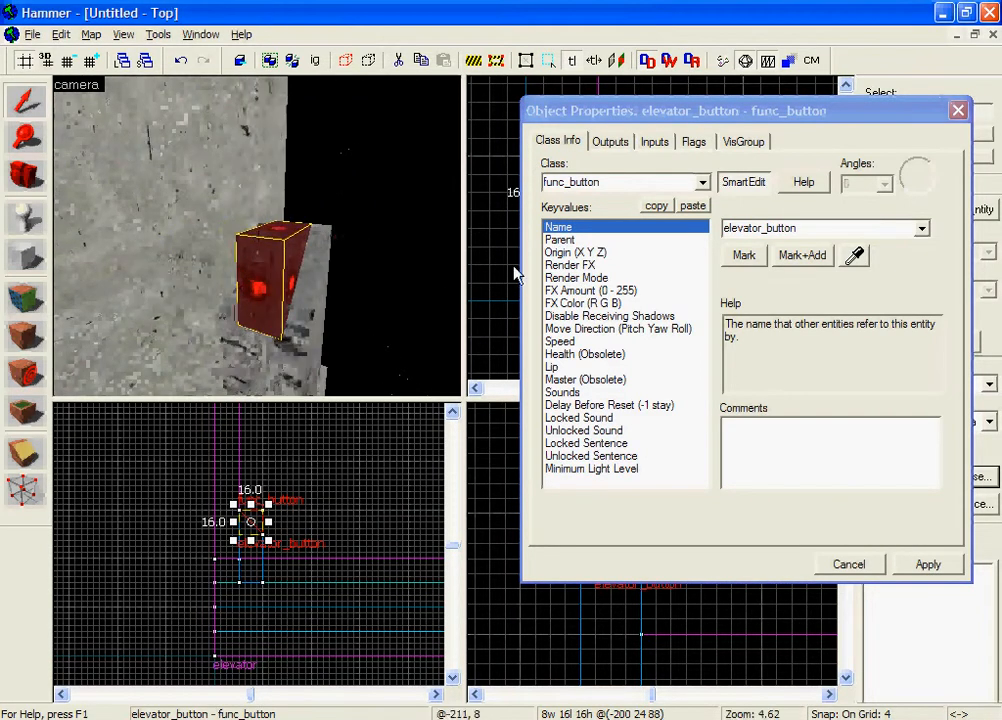
key(z)
key(s)
key(a)
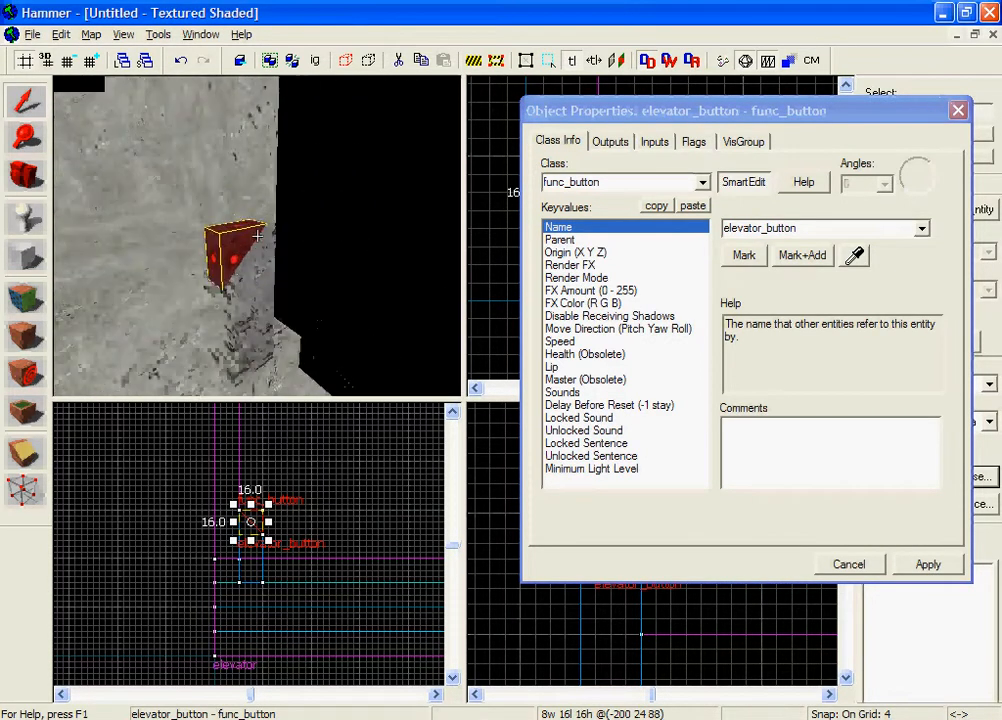
key(d)
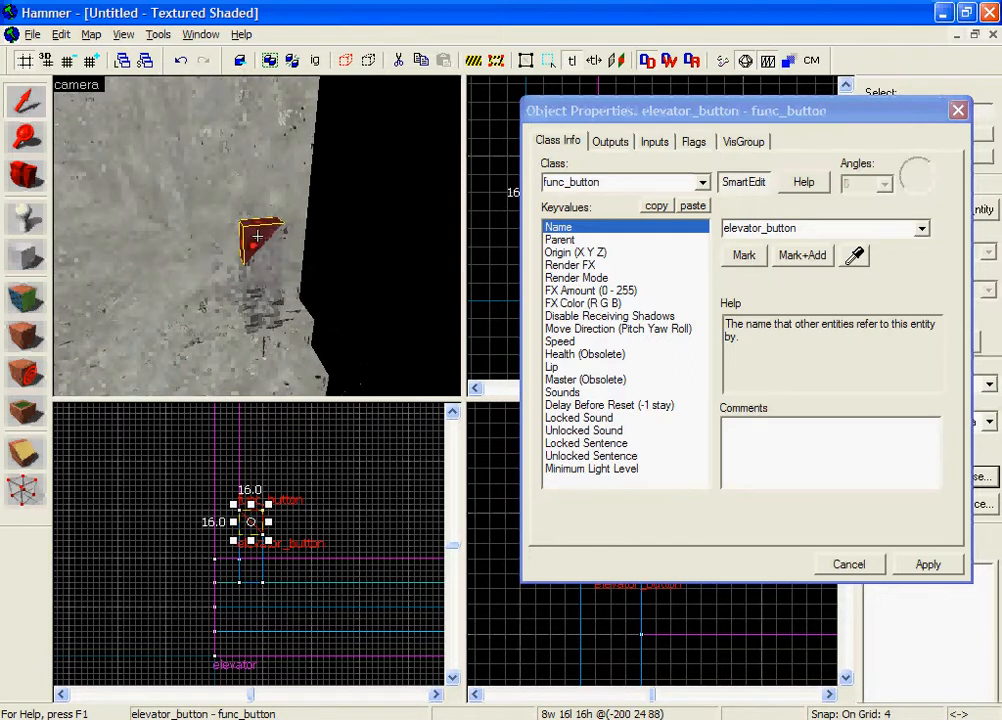
key(z)
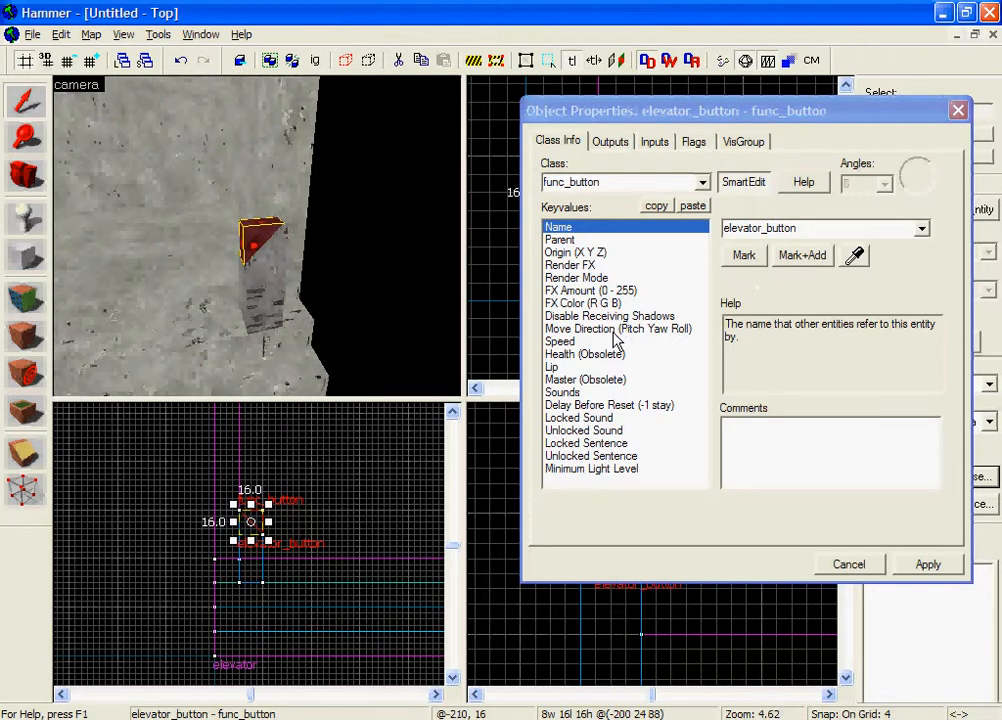
click(617, 332)
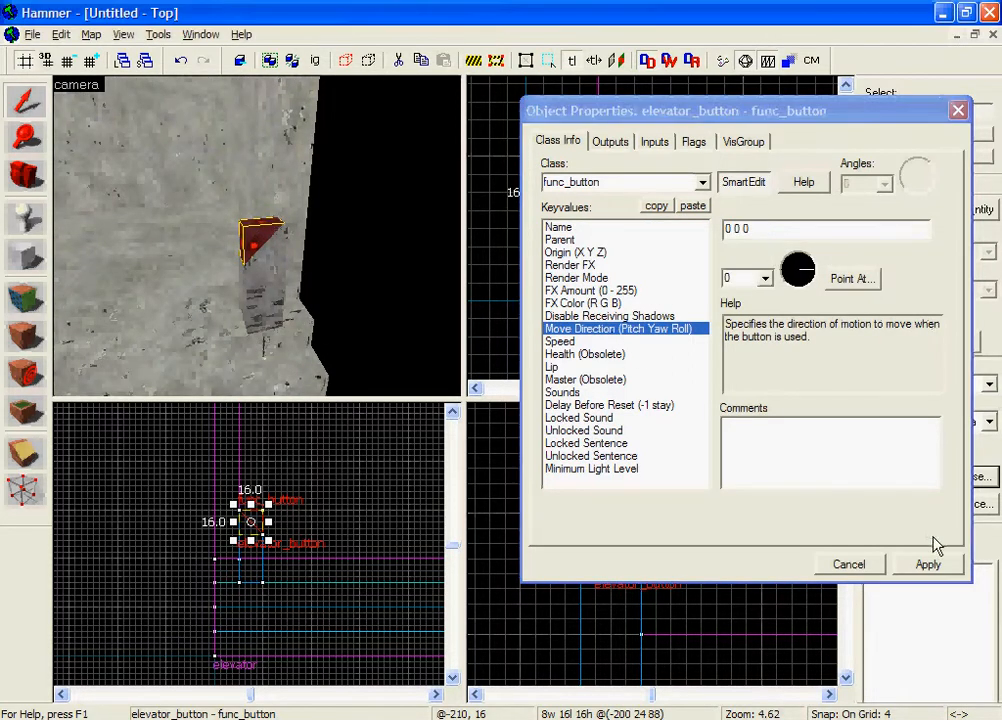
click(855, 571)
Step: Clear the button filter from the used textures and choose concrete/concretefloor011a_c17 as the current texture
key(z)
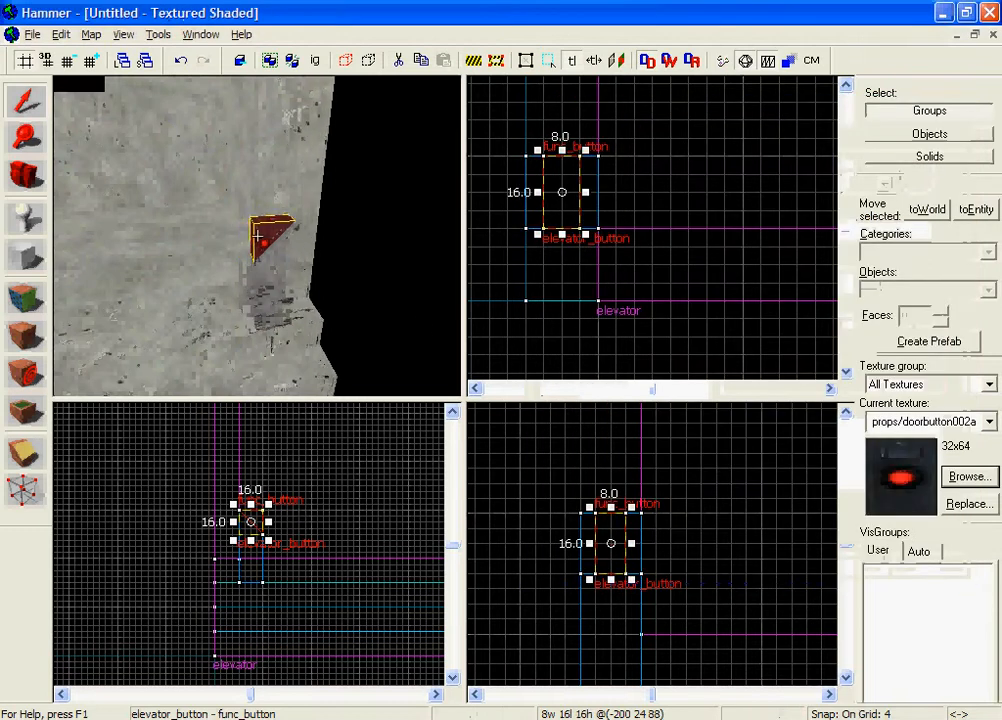
key(s)
key(w)
key(z)
click(268, 233)
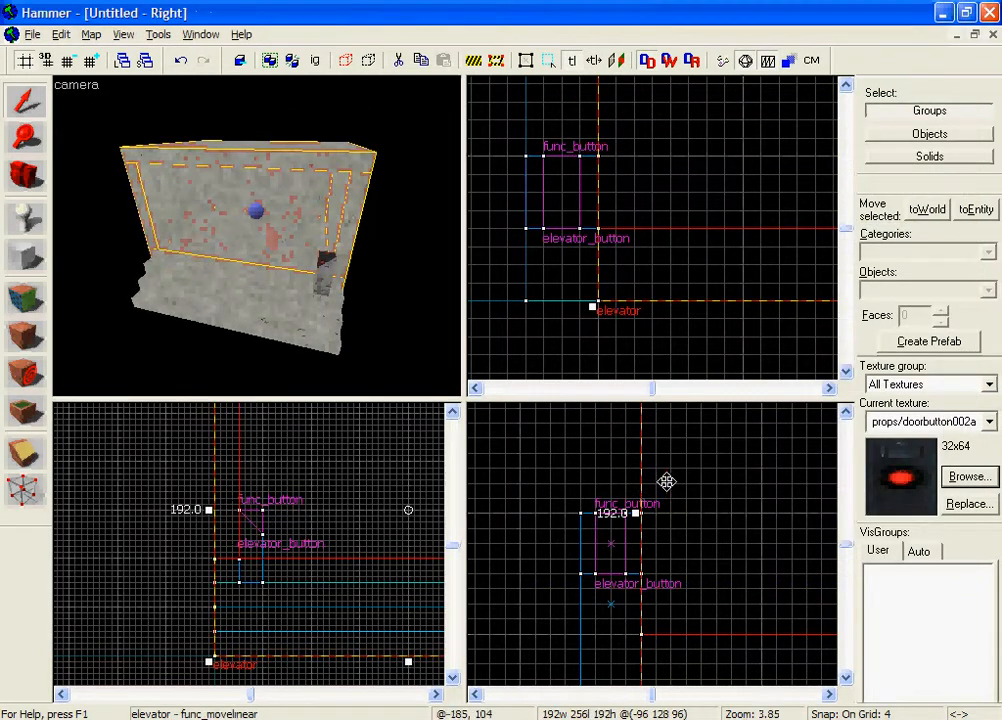
scroll(666, 484, down, 14)
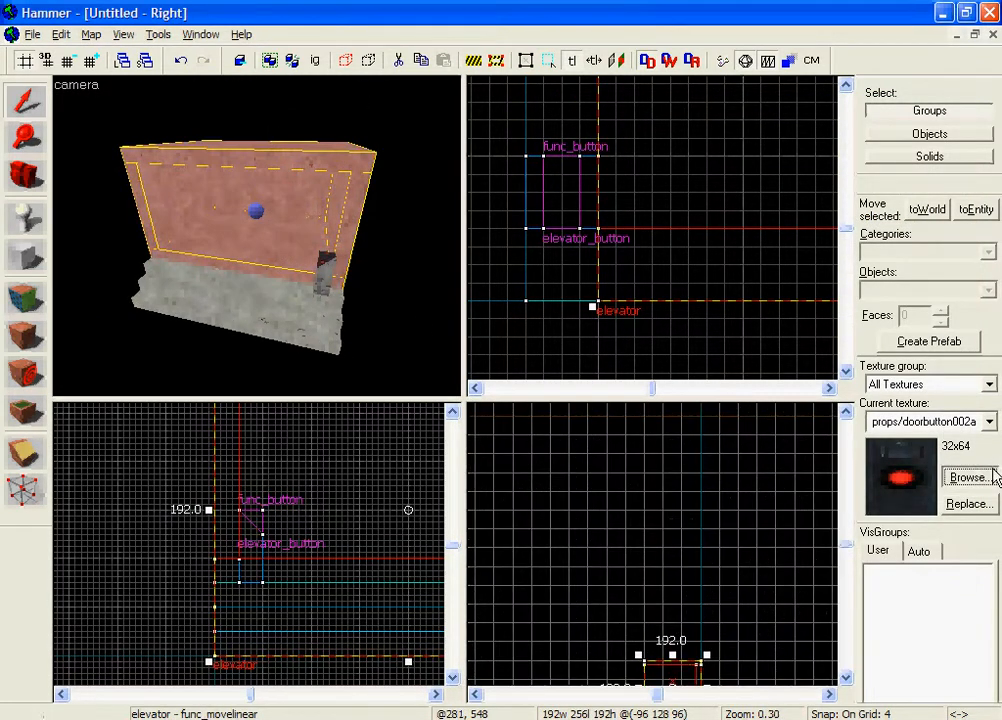
click(969, 476)
click(10, 708)
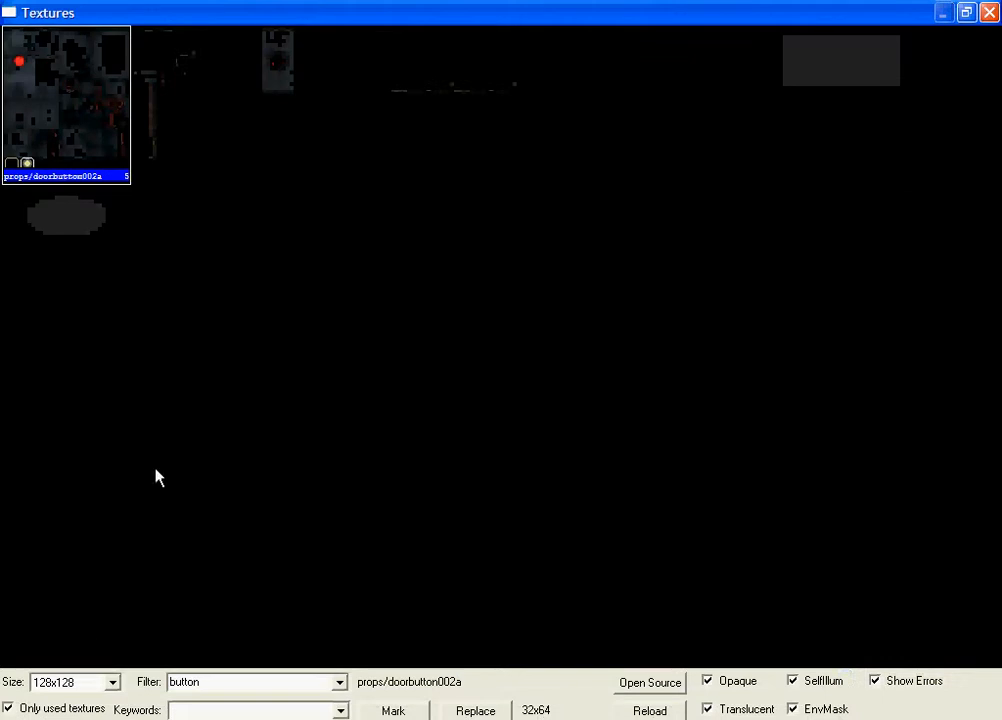
double_click(241, 680)
key(BackSpace)
double_click(174, 145)
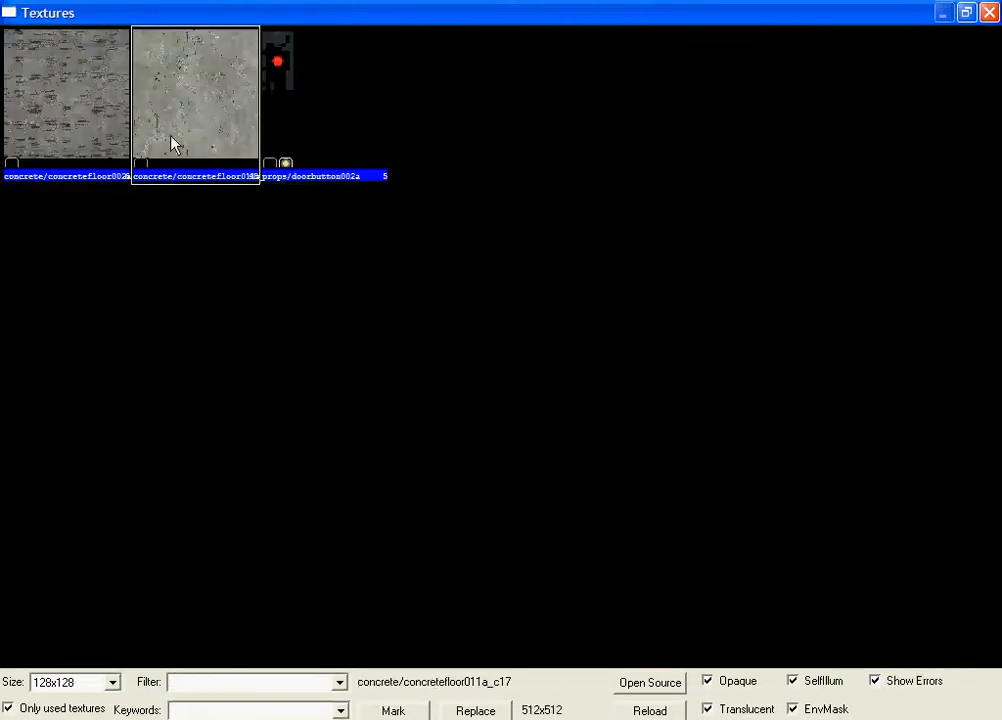
Step: Create a 192 by 256 by 4 concrete platform high above the stairs, beside the elevator's shaft and flush with its front
click(25, 254)
scroll(347, 470, down, 4)
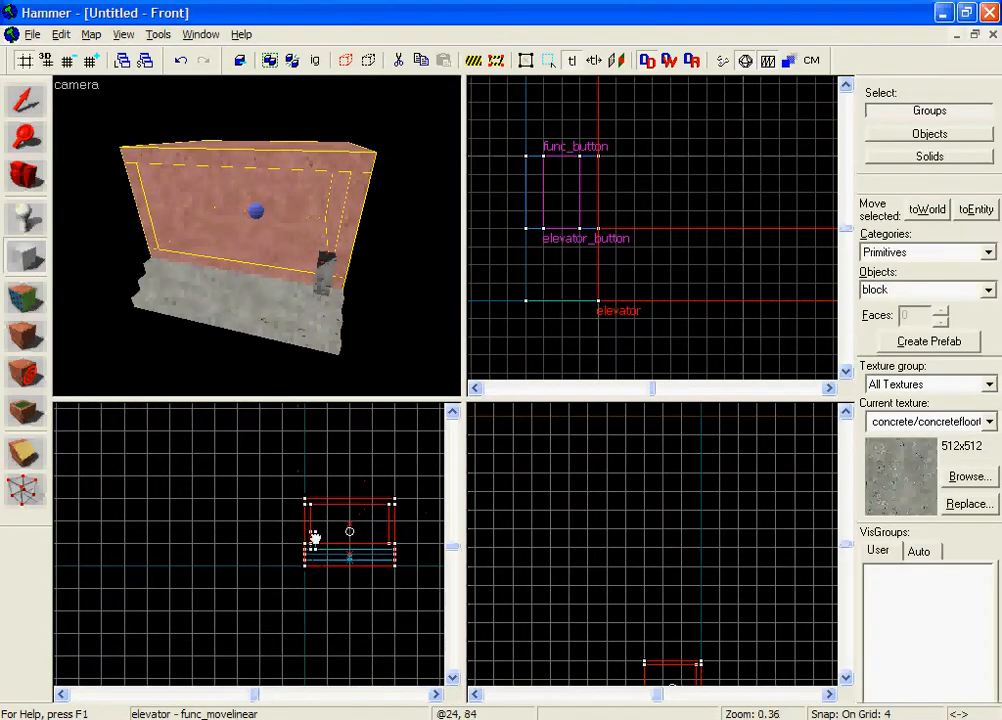
scroll(246, 472, up, 8)
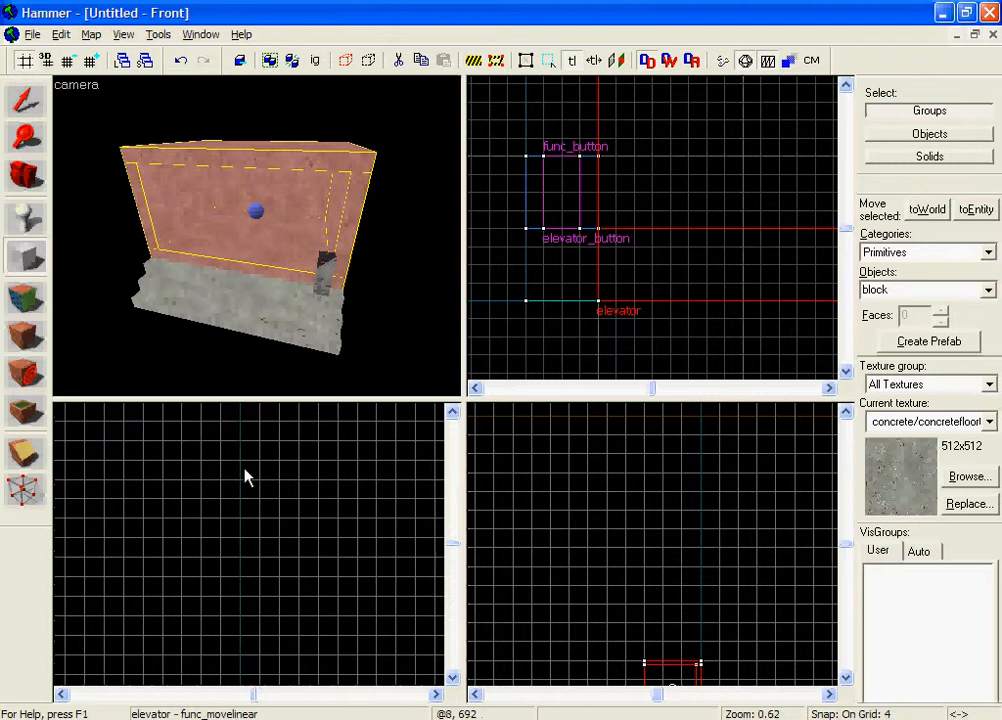
scroll(263, 468, down, 13)
drag(241, 460, 281, 470)
scroll(536, 331, down, 2)
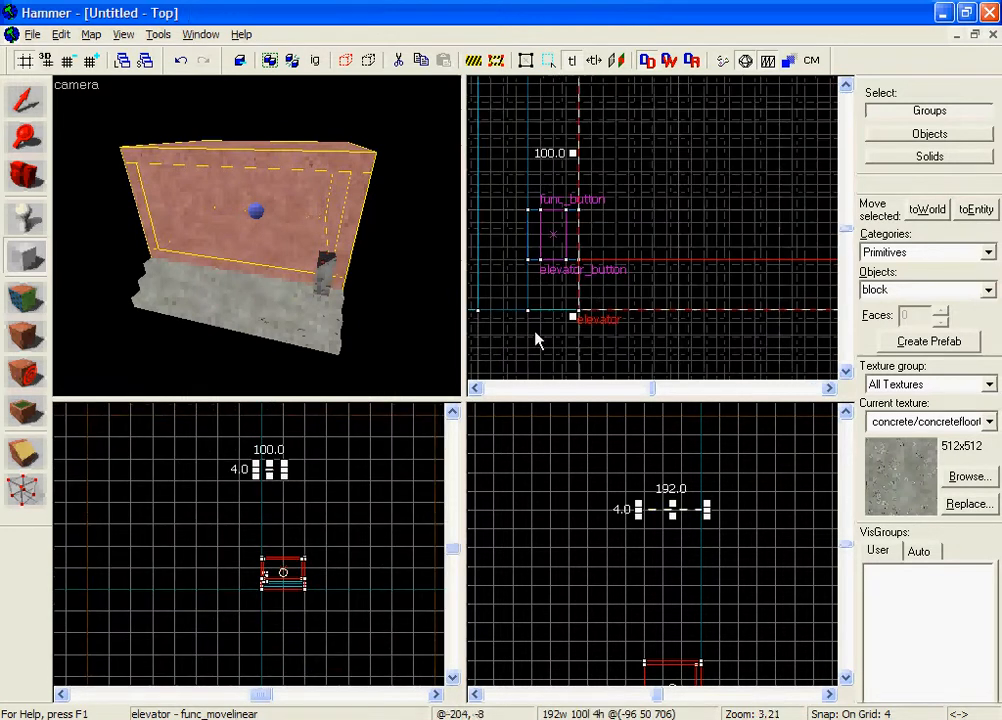
drag(628, 246, 613, 306)
scroll(642, 279, down, 6)
scroll(642, 279, down, 1)
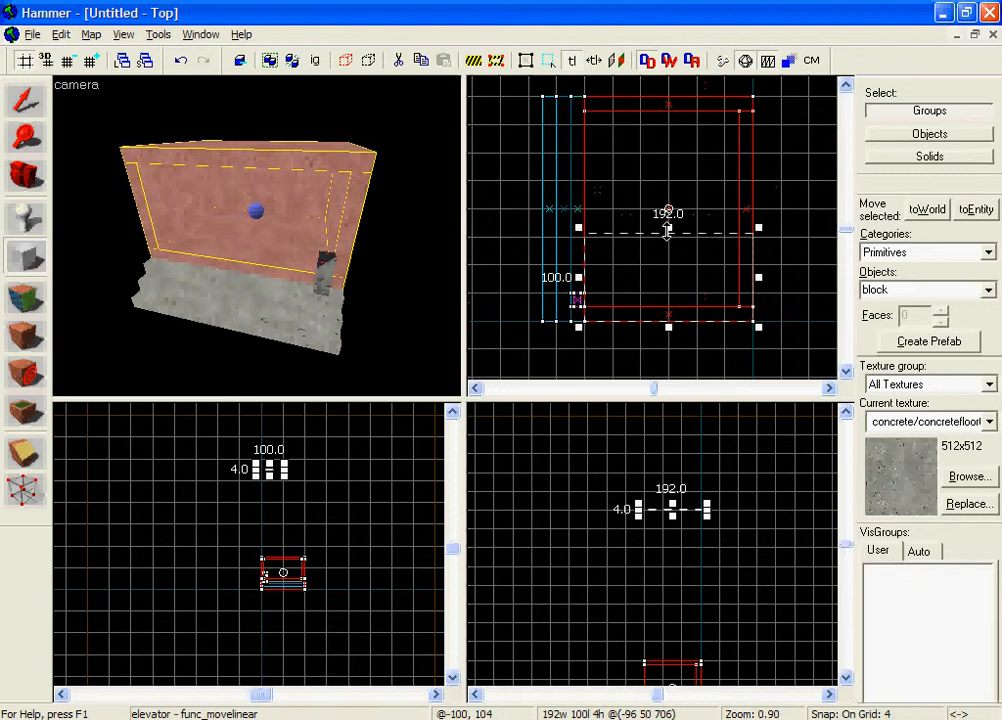
drag(667, 231, 641, 121)
drag(698, 210, 562, 230)
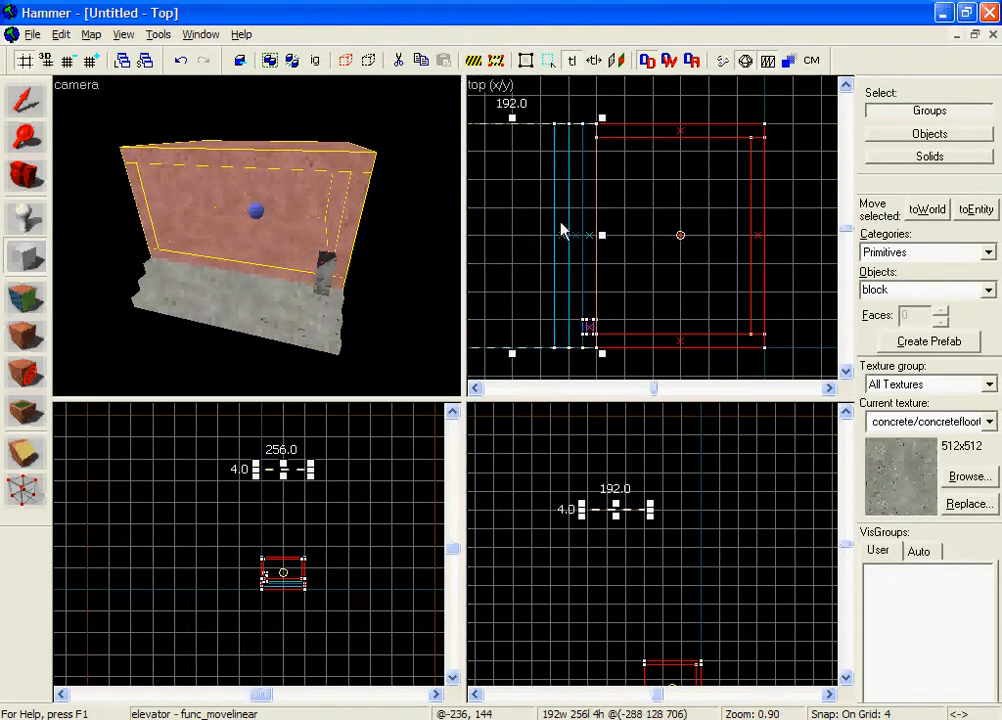
key(Return)
Step: Extend the upper platform downward until it is 20 units thick
click(27, 102)
middle_drag(602, 239, 773, 253)
scroll(620, 527, up, 2)
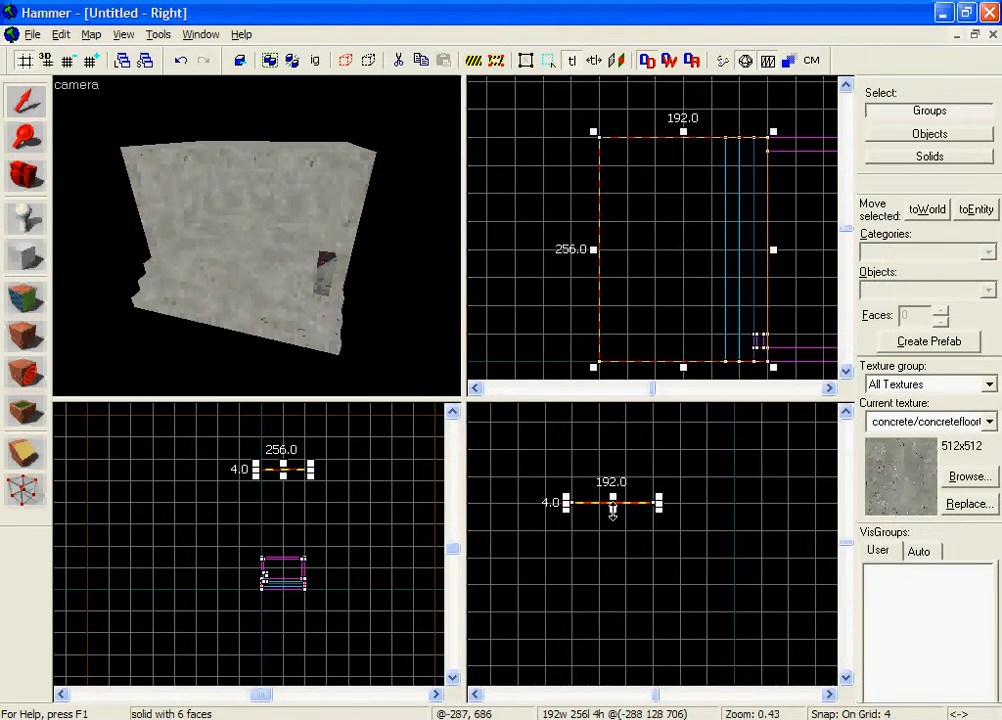
drag(613, 510, 613, 518)
click(610, 533)
Step: Lower the upper platform's top face by one 4-unit grid step
key(z)
key(w)
key(z)
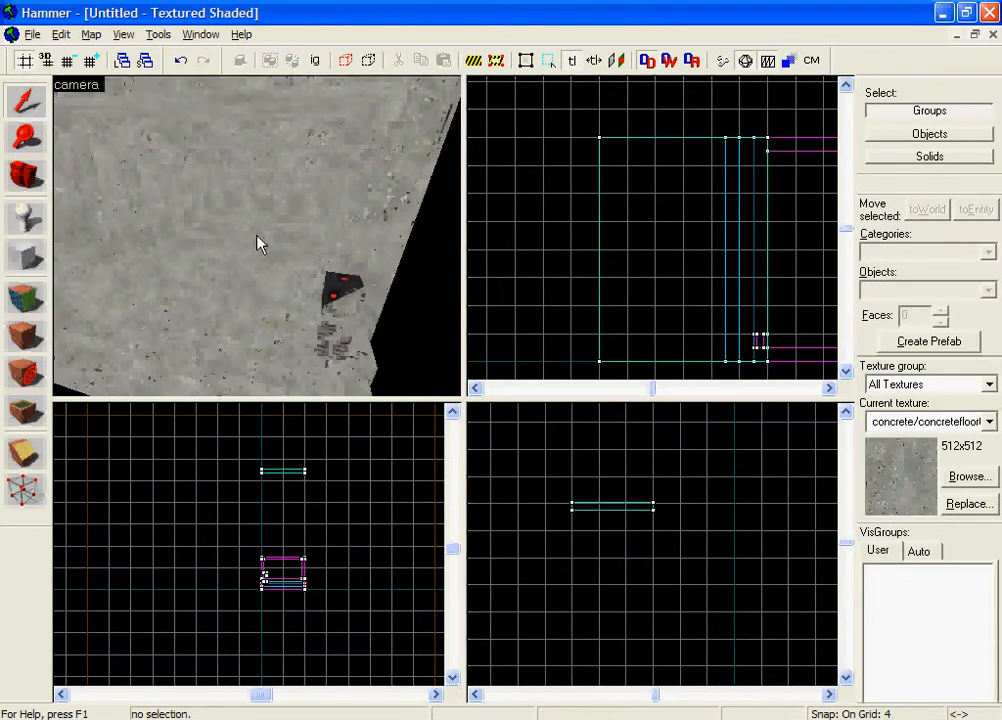
scroll(575, 474, up, 5)
click(565, 486)
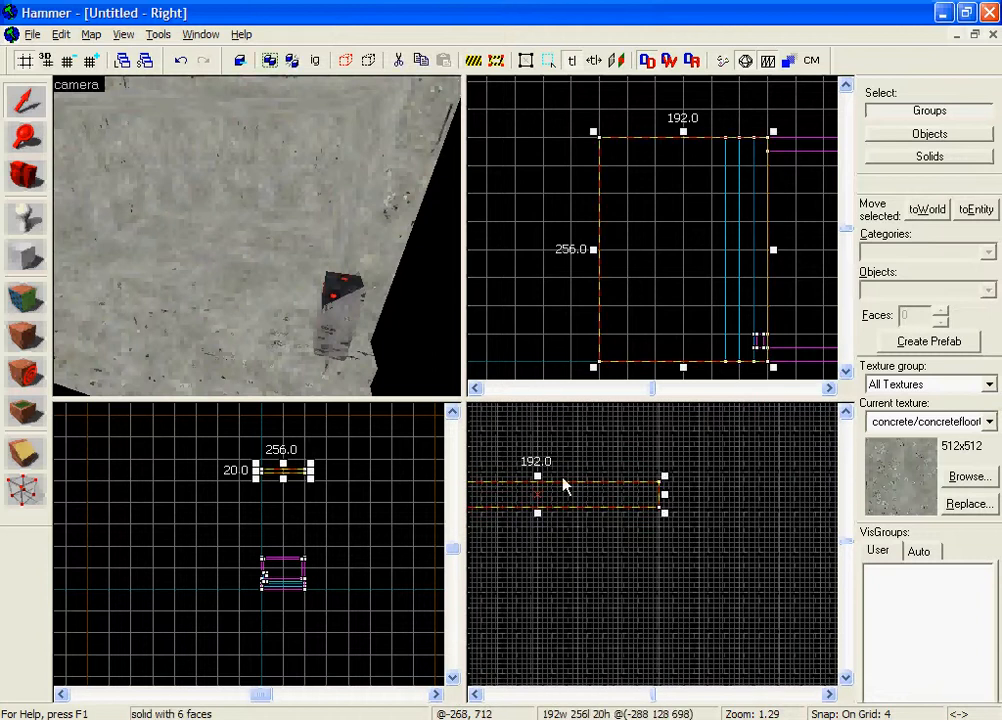
drag(537, 479, 537, 484)
click(530, 453)
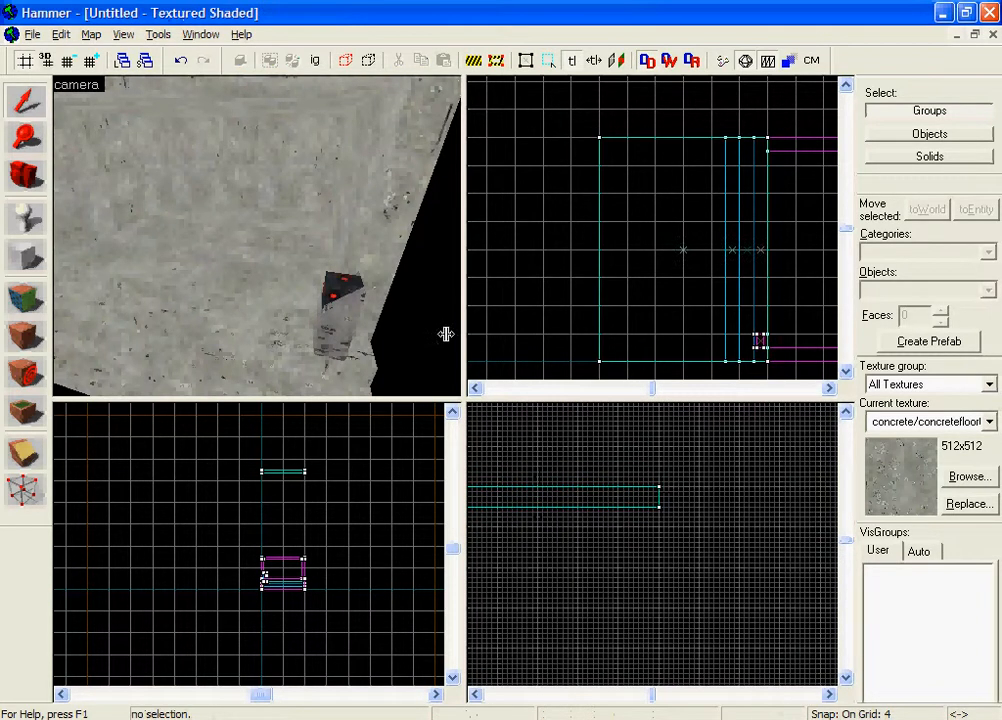
Step: Measure the vertical distance from the upper platform's top face down to the elevator's base using a thin selection box
key(z)
key(s)
key(z)
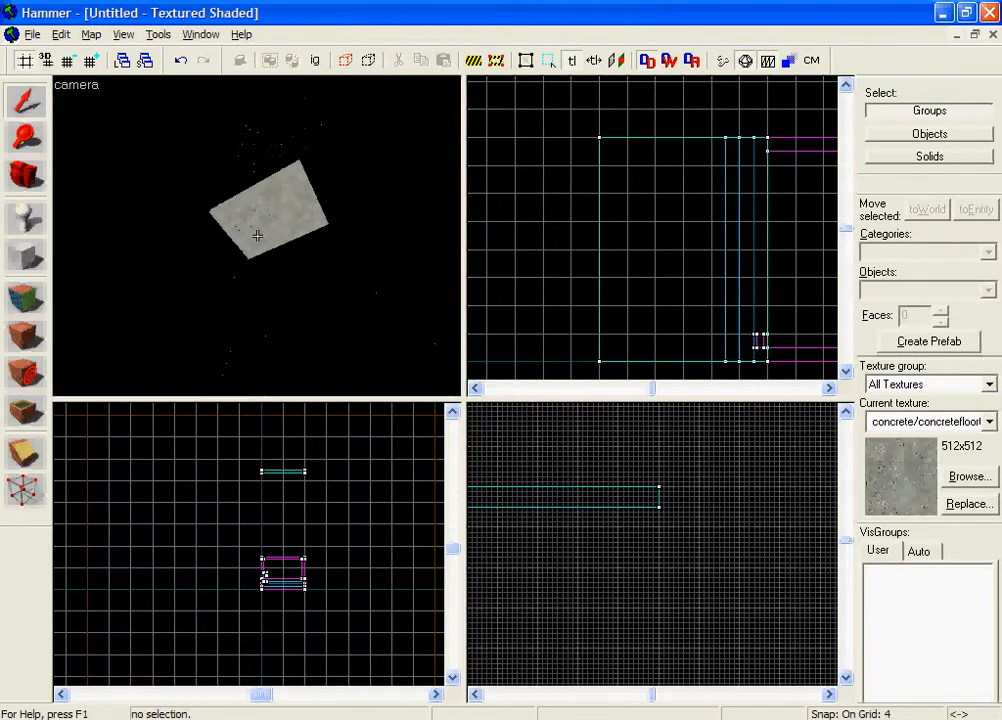
click(258, 235)
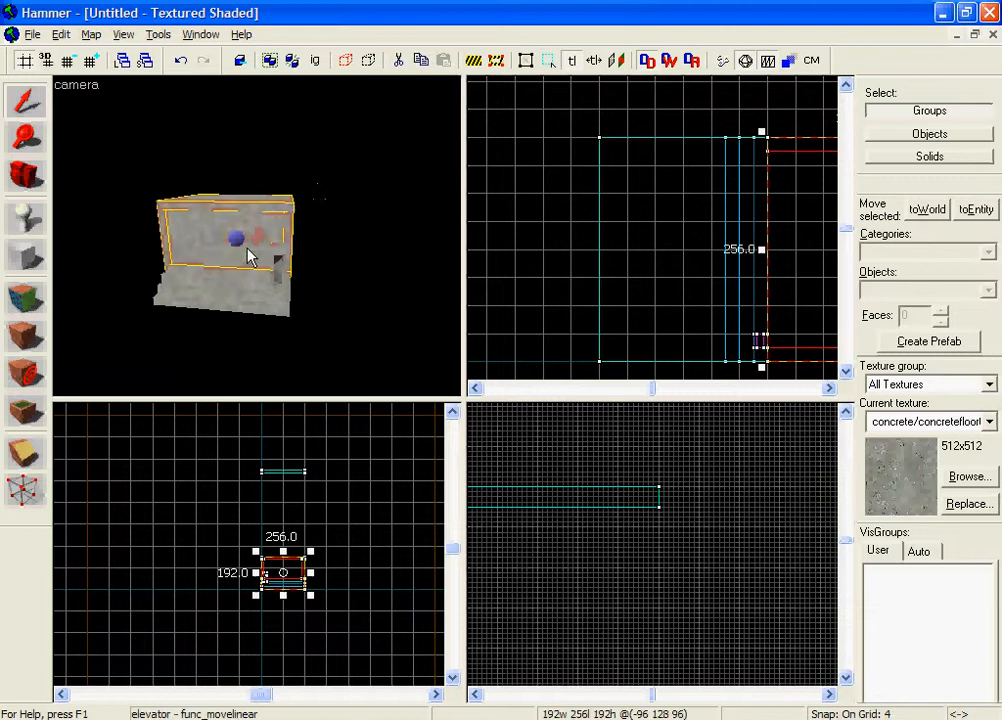
key(z)
scroll(314, 524, up, 5)
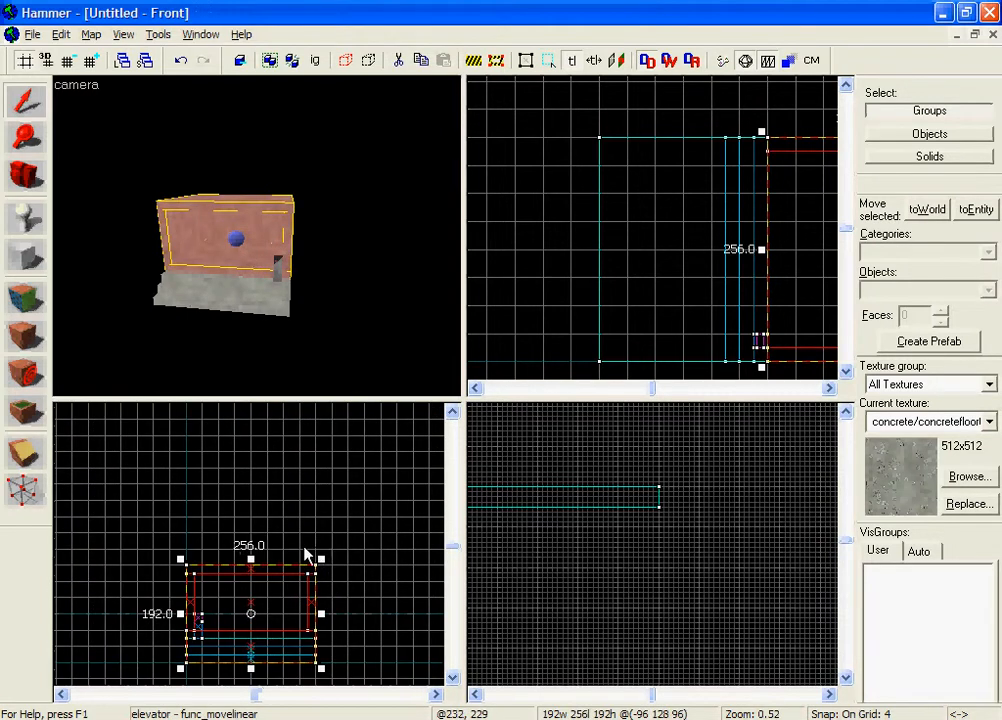
click(20, 103)
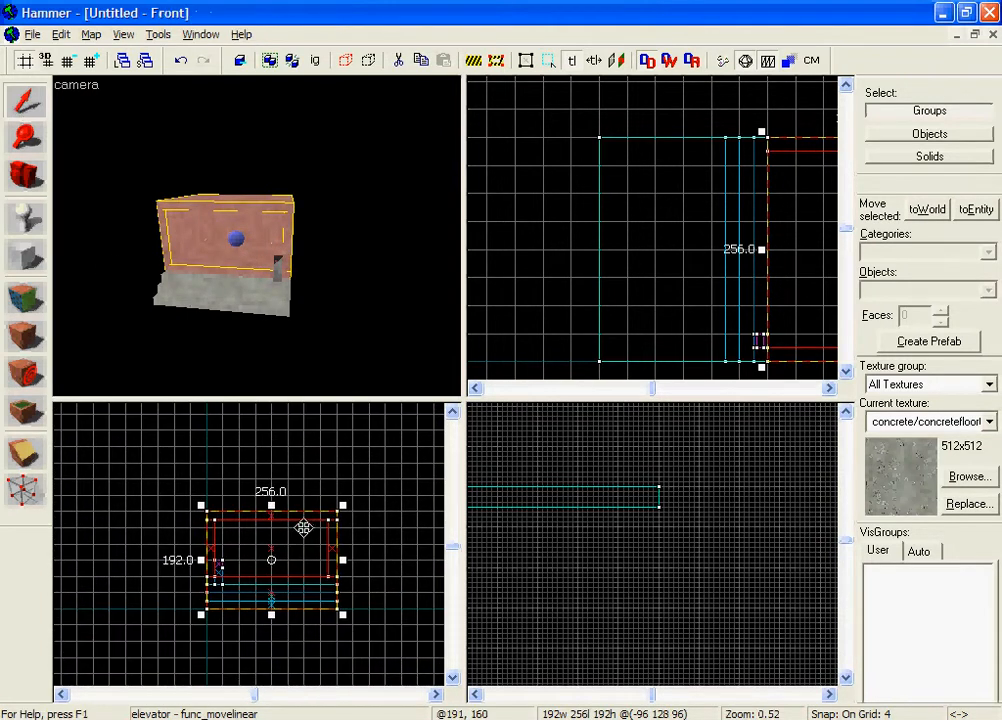
drag(303, 530, 324, 643)
scroll(312, 528, down, 4)
scroll(355, 435, up, 3)
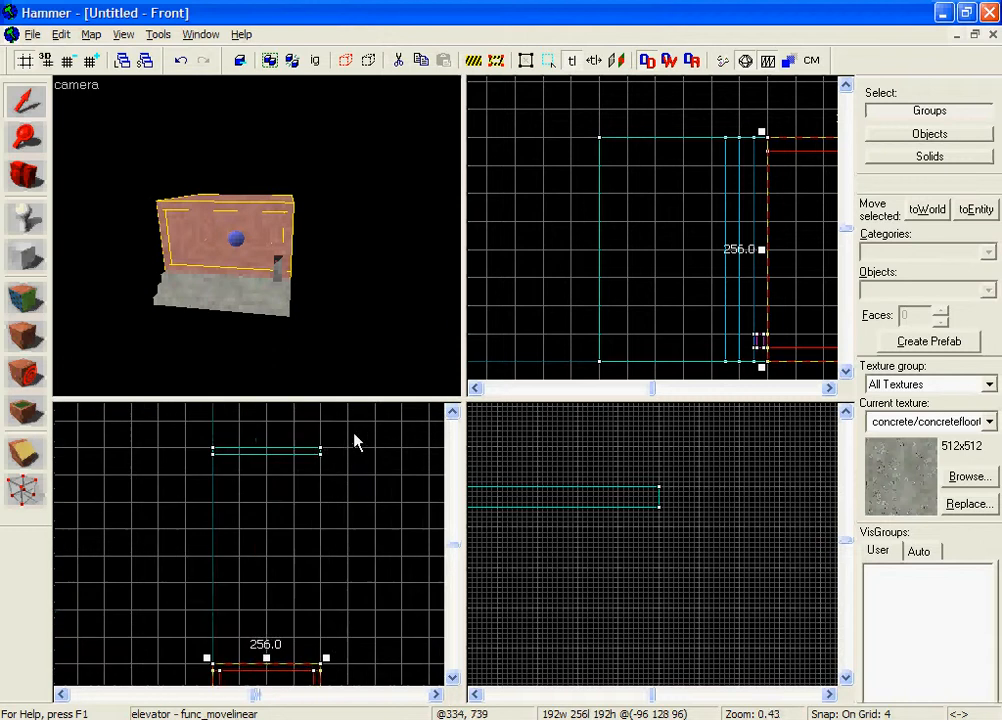
scroll(325, 430, up, 9)
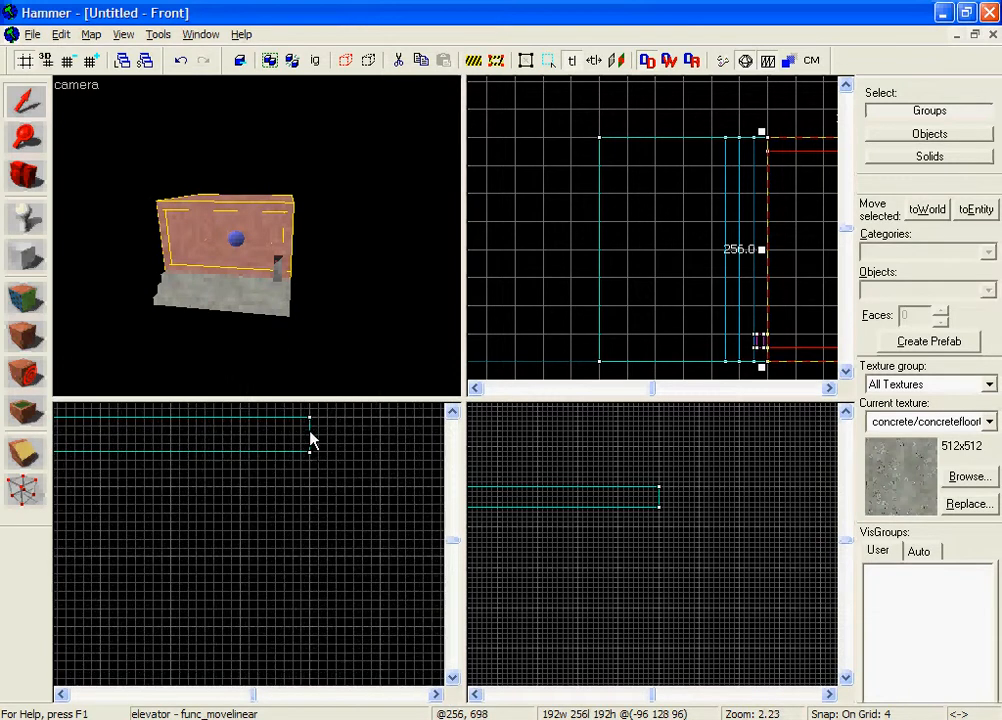
click(313, 424)
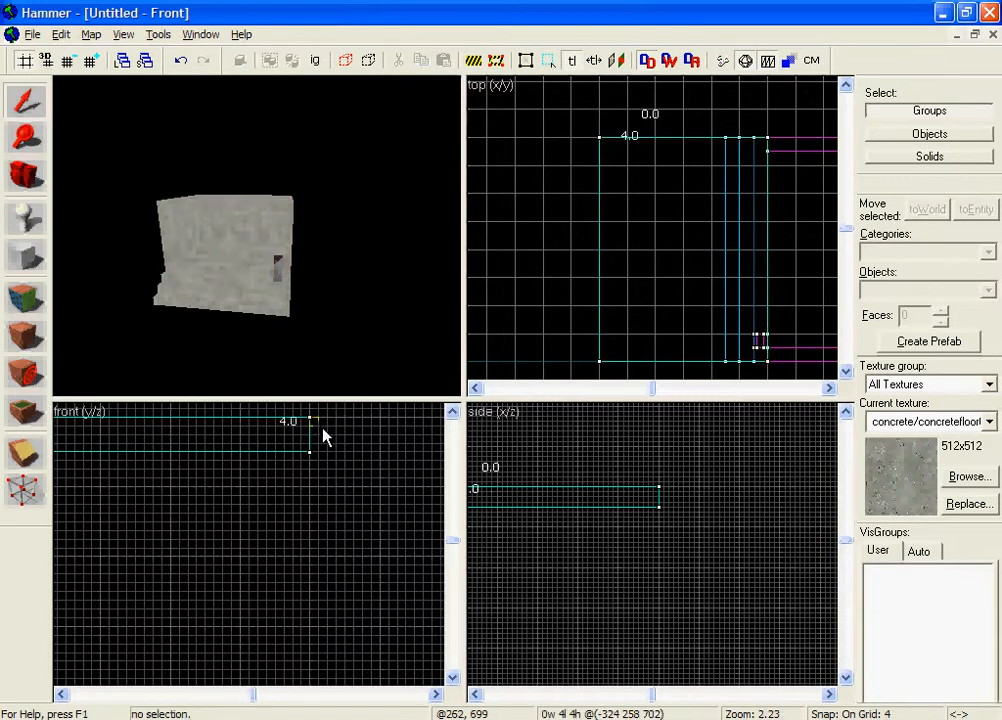
drag(329, 428, 245, 657)
scroll(323, 438, down, 8)
scroll(265, 673, up, 2)
scroll(258, 682, up, 5)
scroll(598, 577, down, 5)
middle_drag(602, 580, 668, 431)
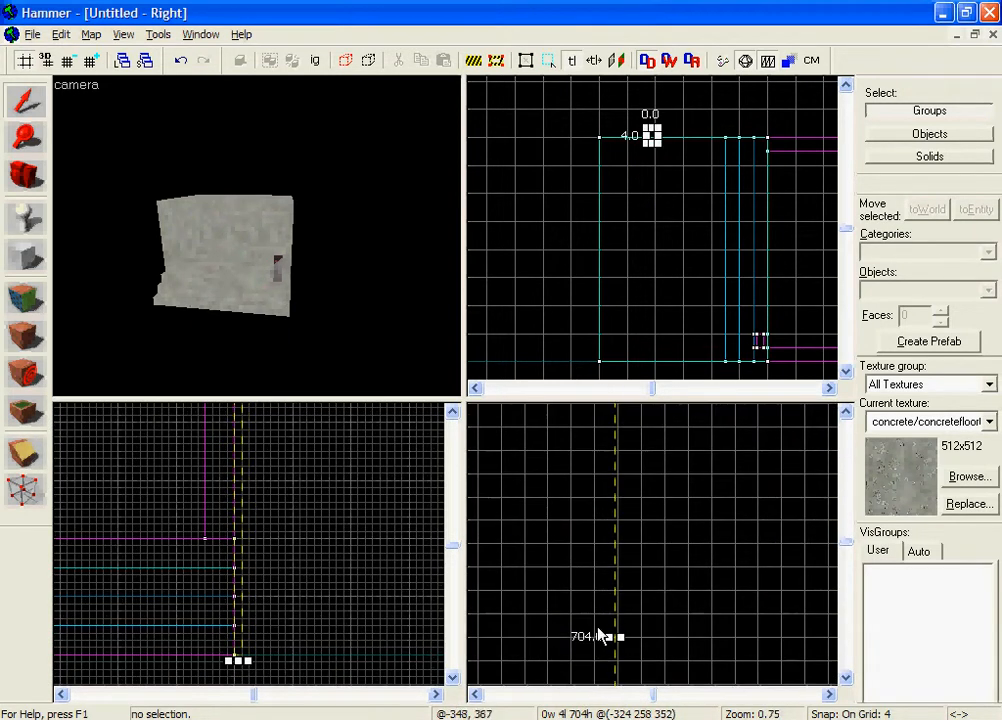
Step: Set the elevator func_movelinear's Move Distance to 704 and apply it
key(z)
key(w)
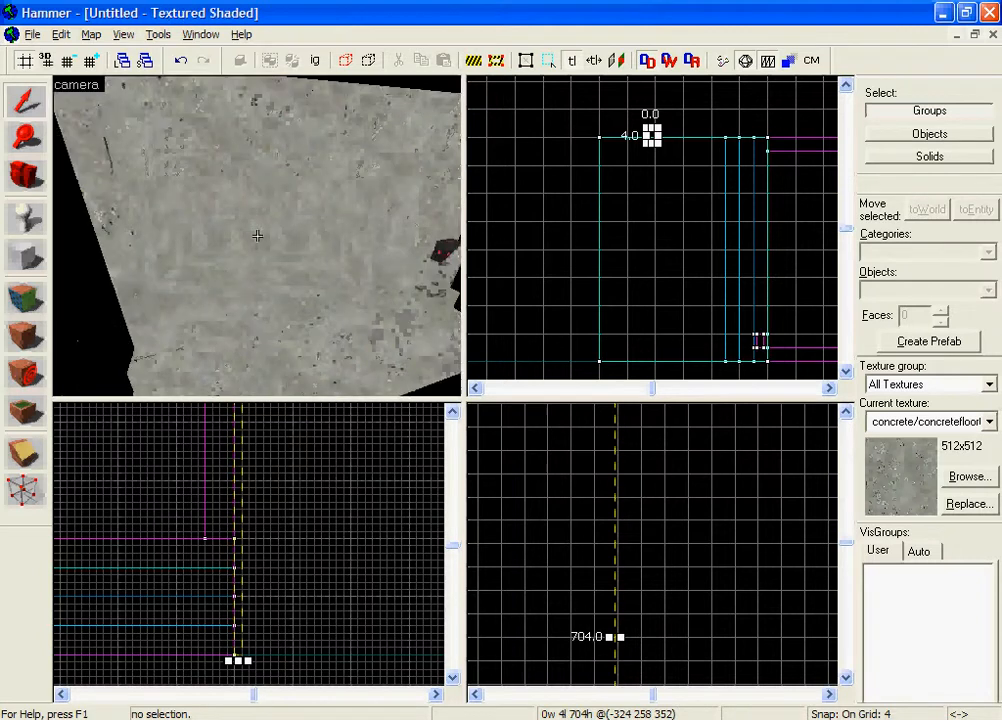
key(s)
key(z)
double_click(258, 236)
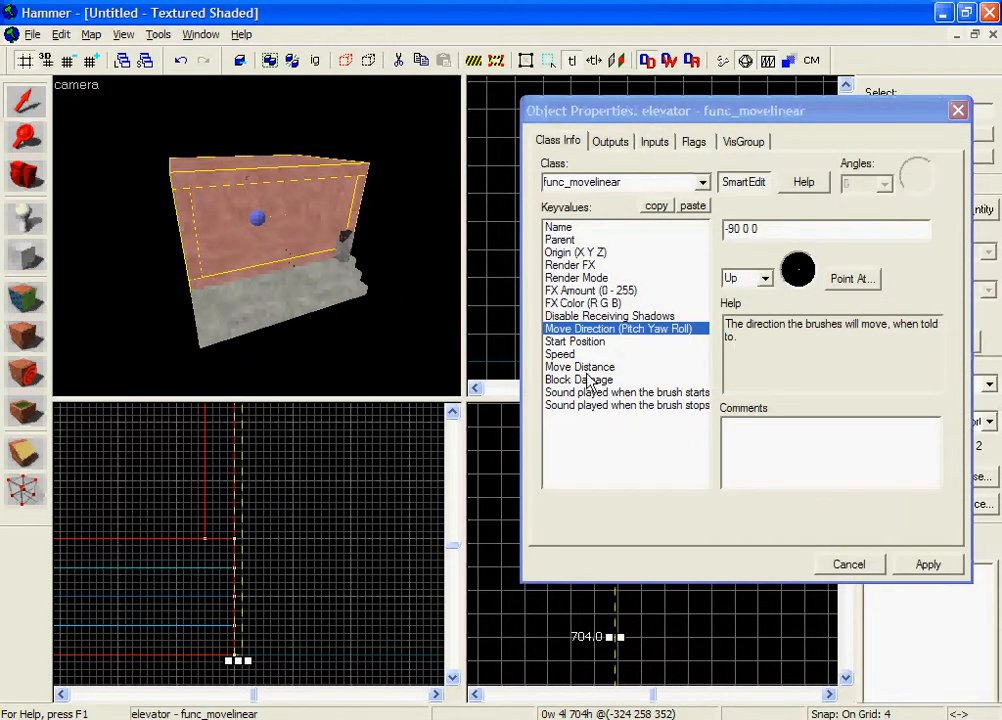
click(663, 367)
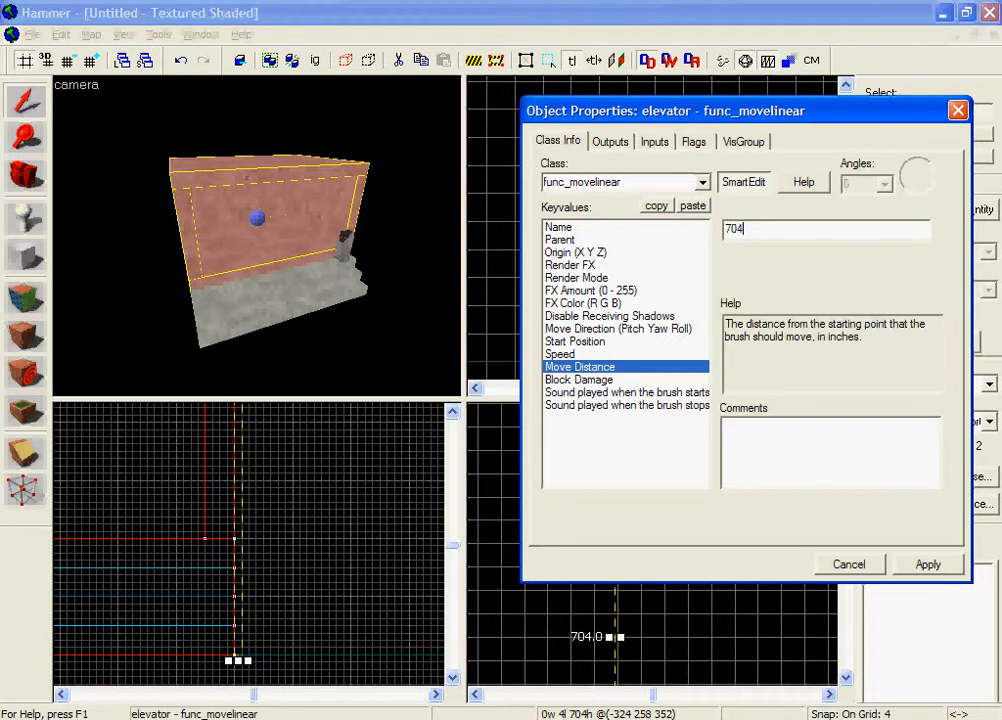
click(915, 564)
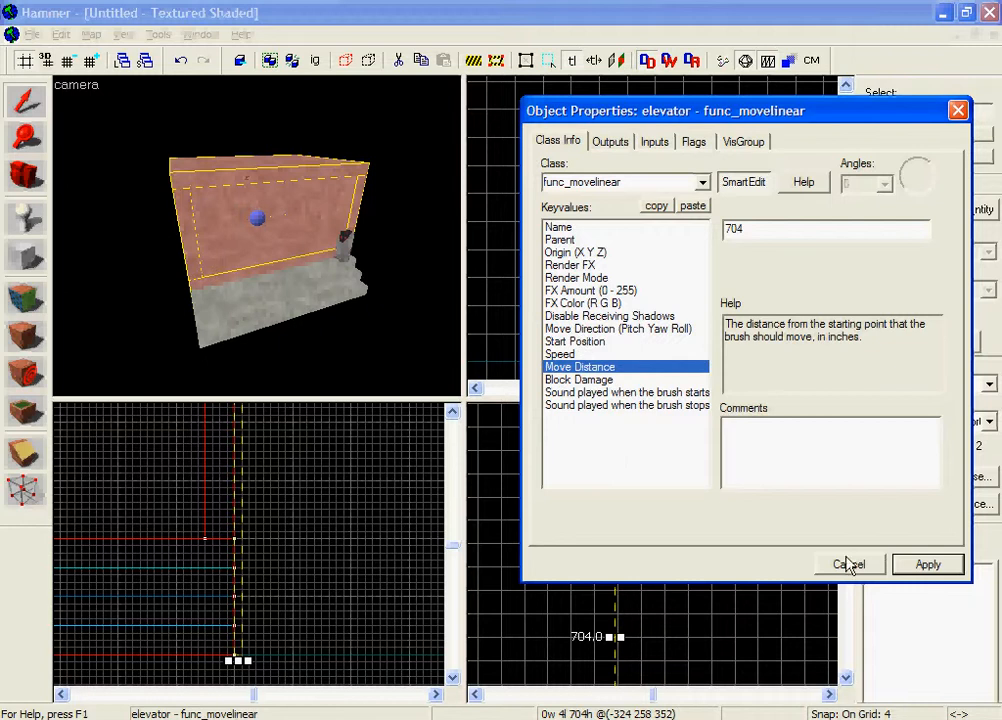
click(850, 564)
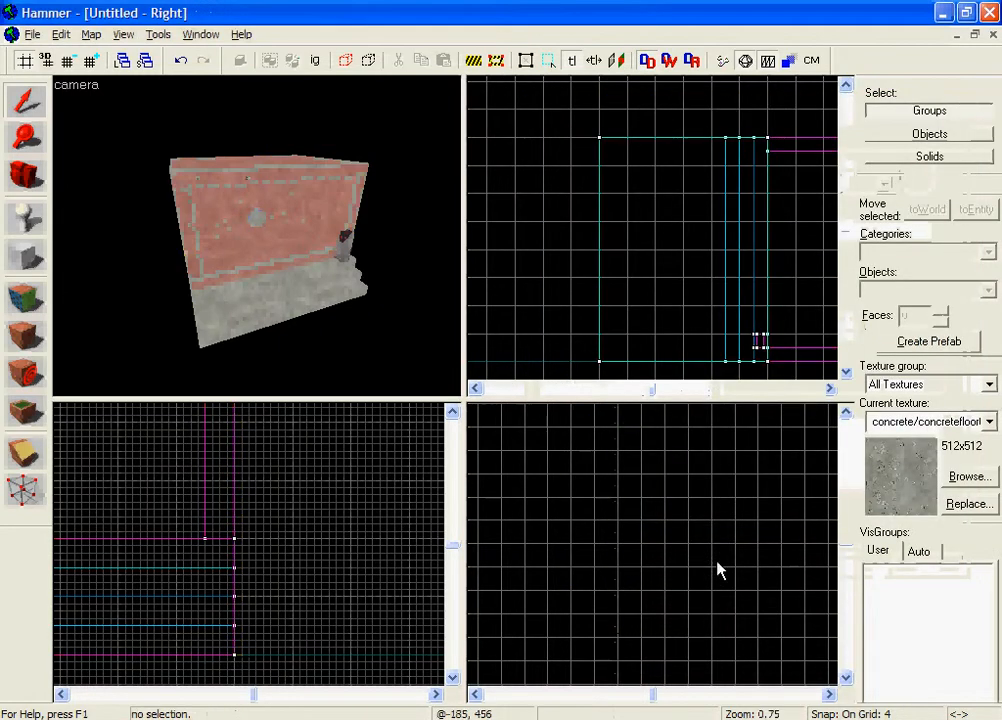
Step: Open the outputs of the elevator_button func_button on the stair post and add a blank output
key(w)
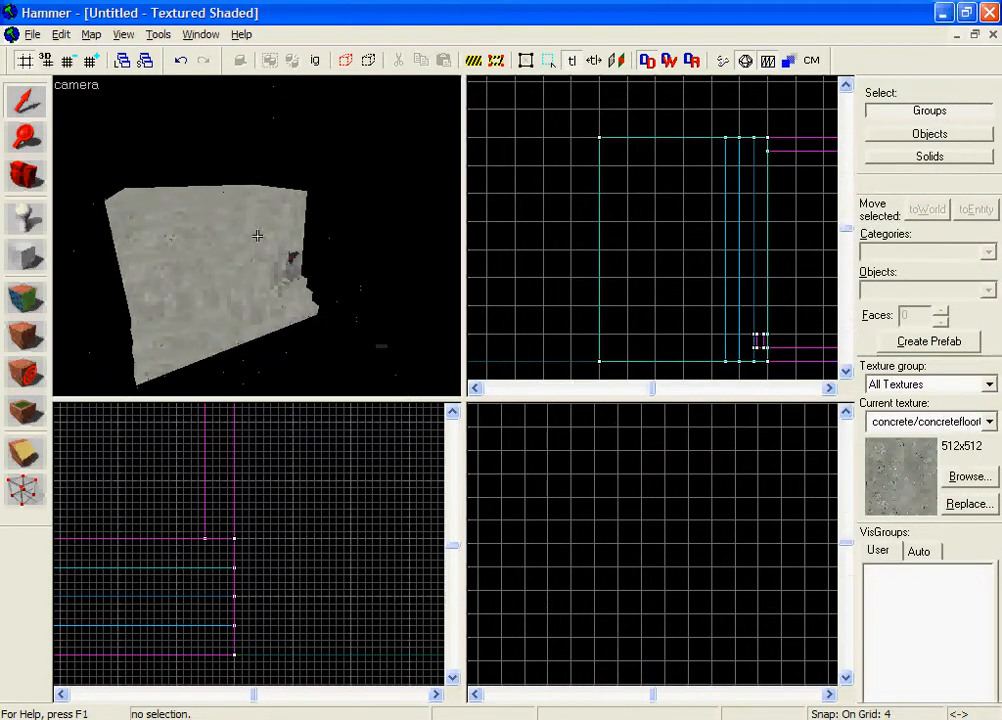
key(d)
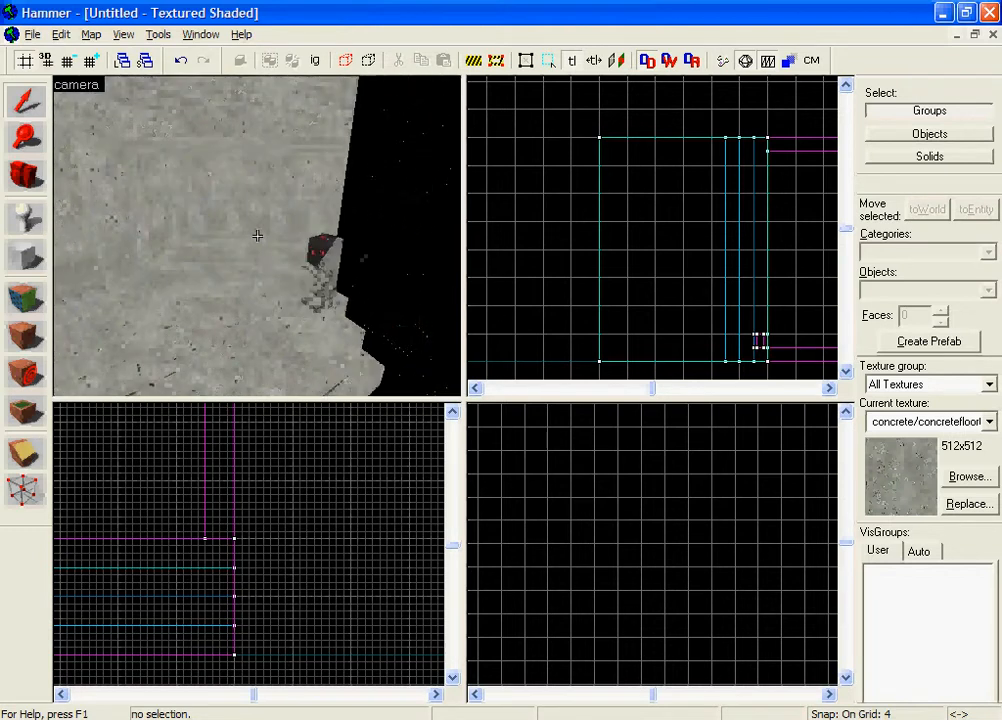
key(w)
double_click(293, 246)
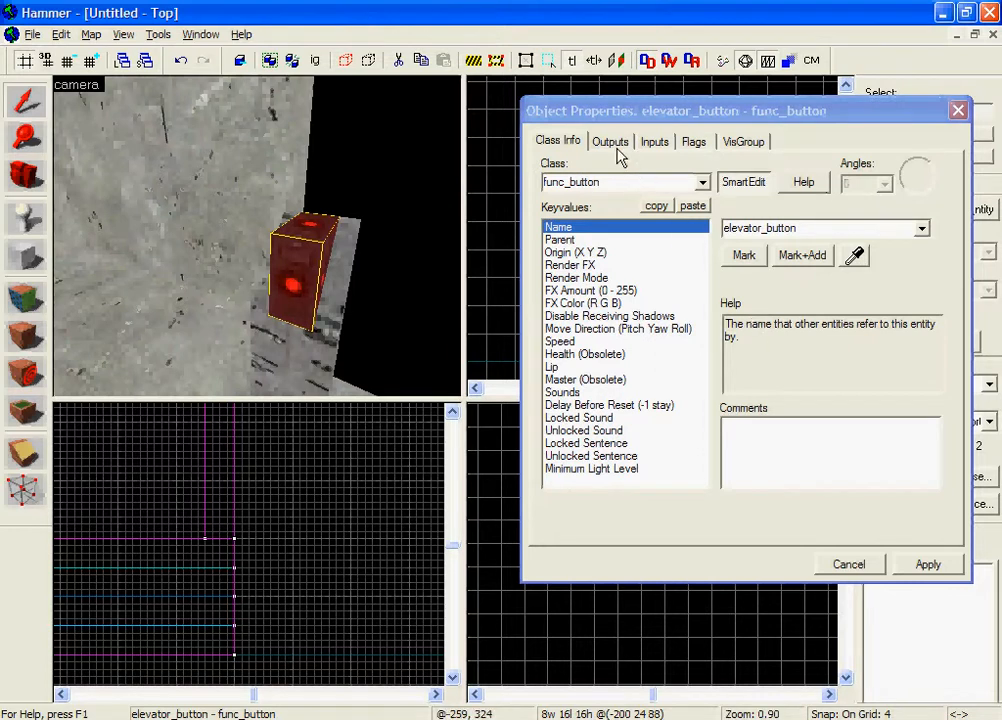
click(611, 142)
click(647, 518)
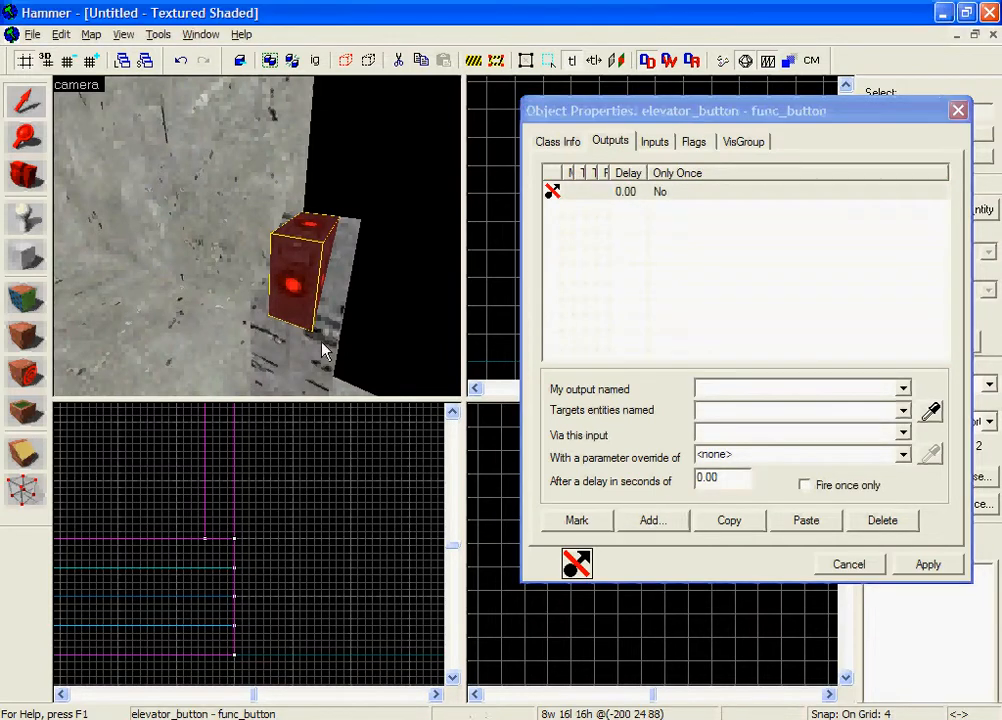
Step: Configure the button's blank output as OnPressed, targeting elevator with the Open input, and apply it
key(z)
key(s)
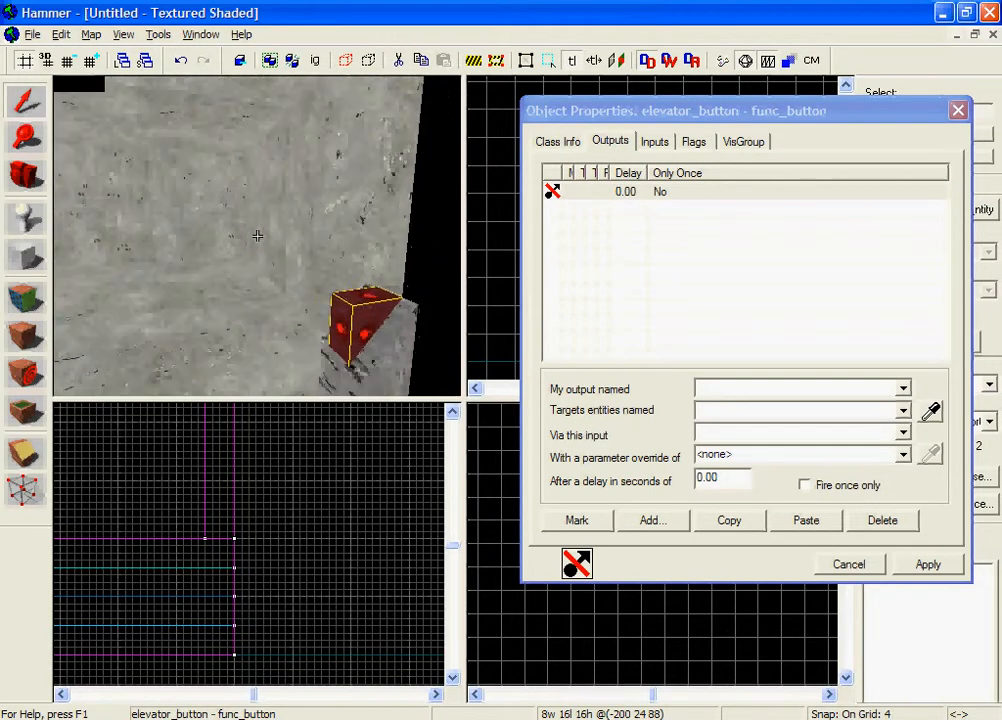
key(z)
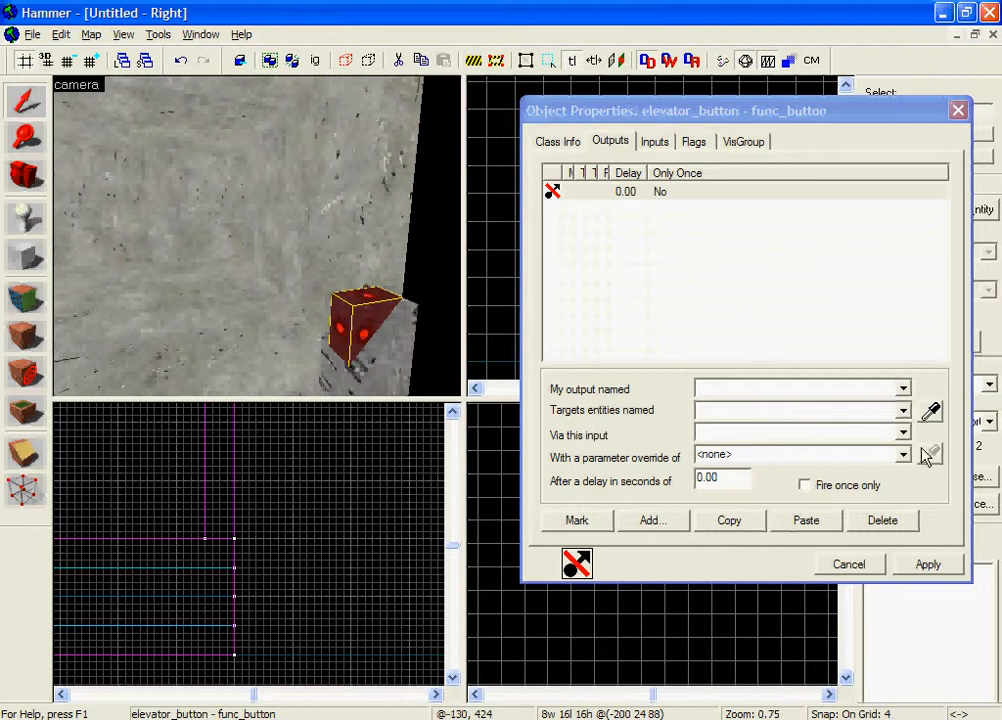
click(903, 389)
click(888, 446)
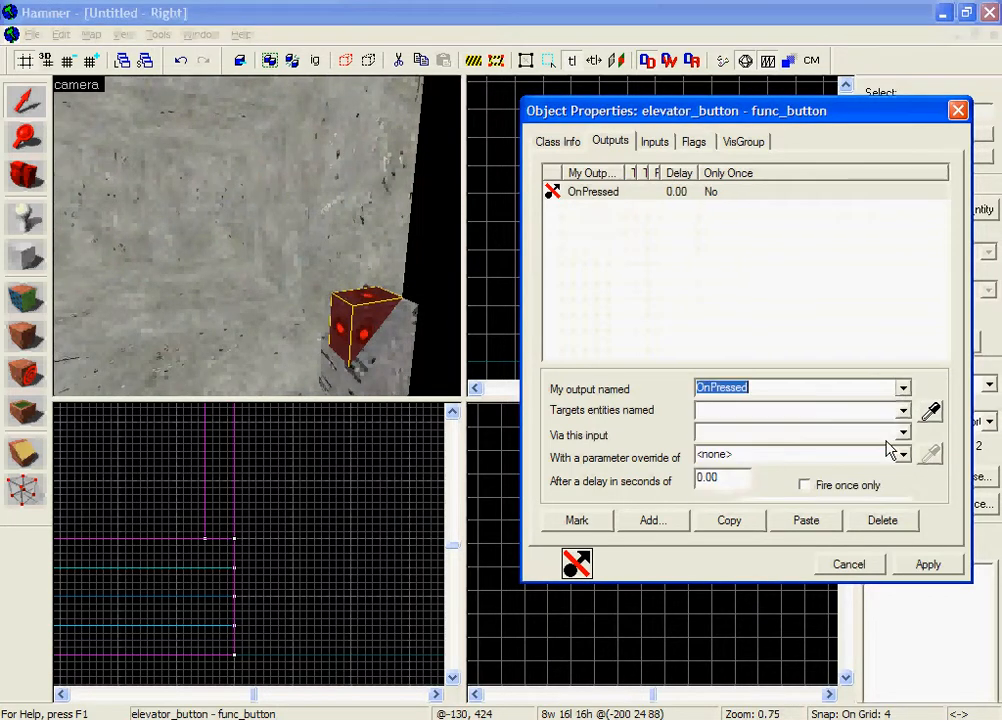
click(410, 349)
click(900, 412)
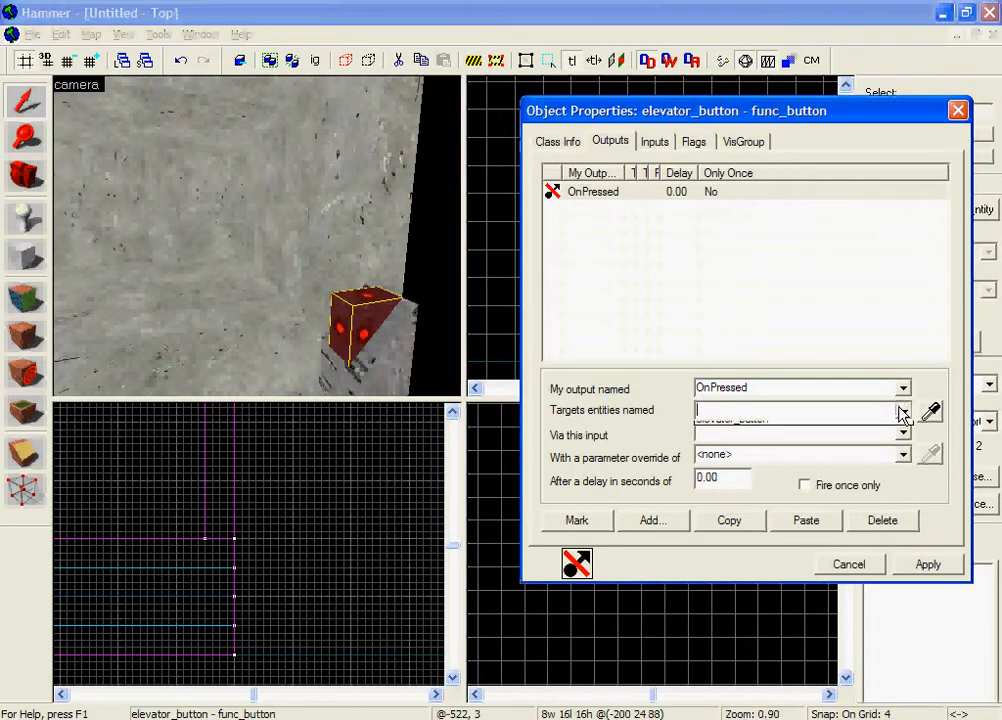
click(898, 428)
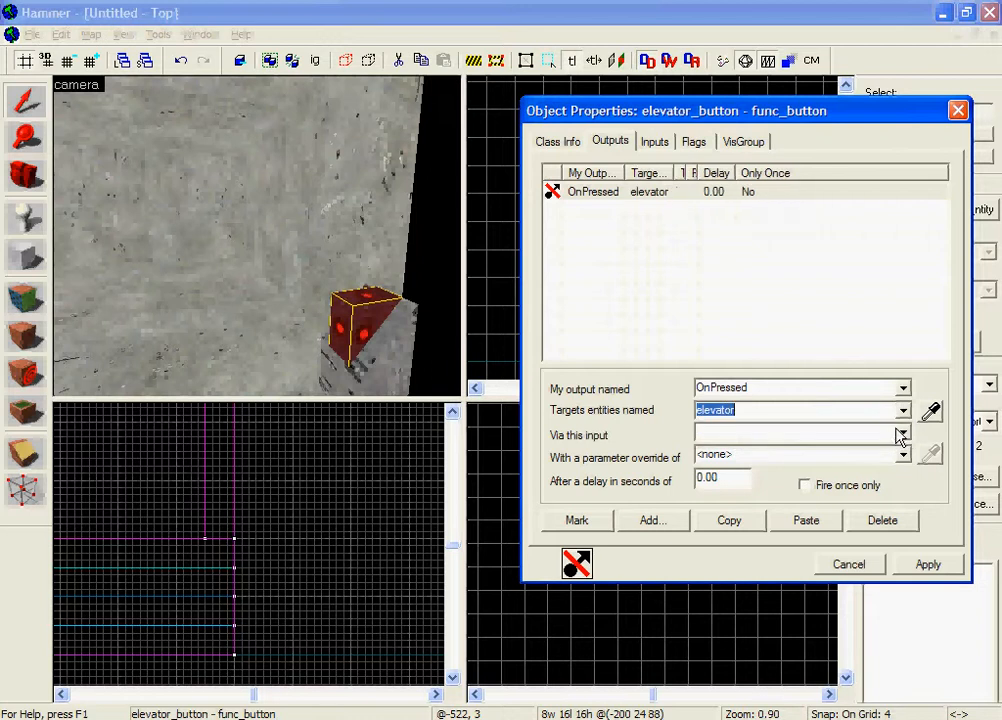
click(898, 433)
scroll(846, 505, down, 3)
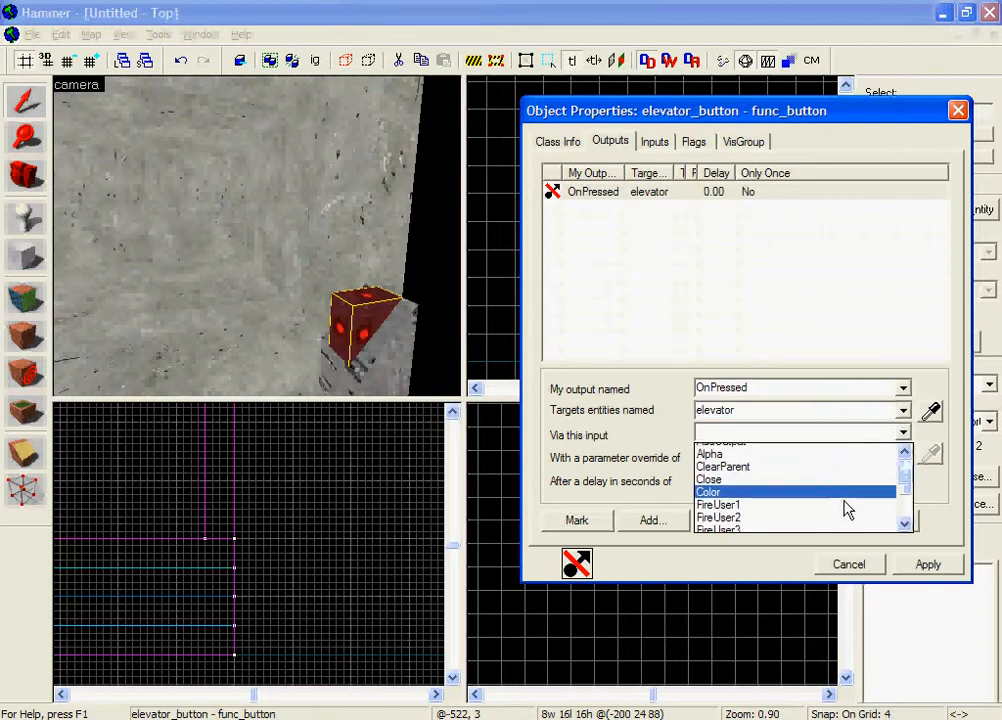
click(843, 476)
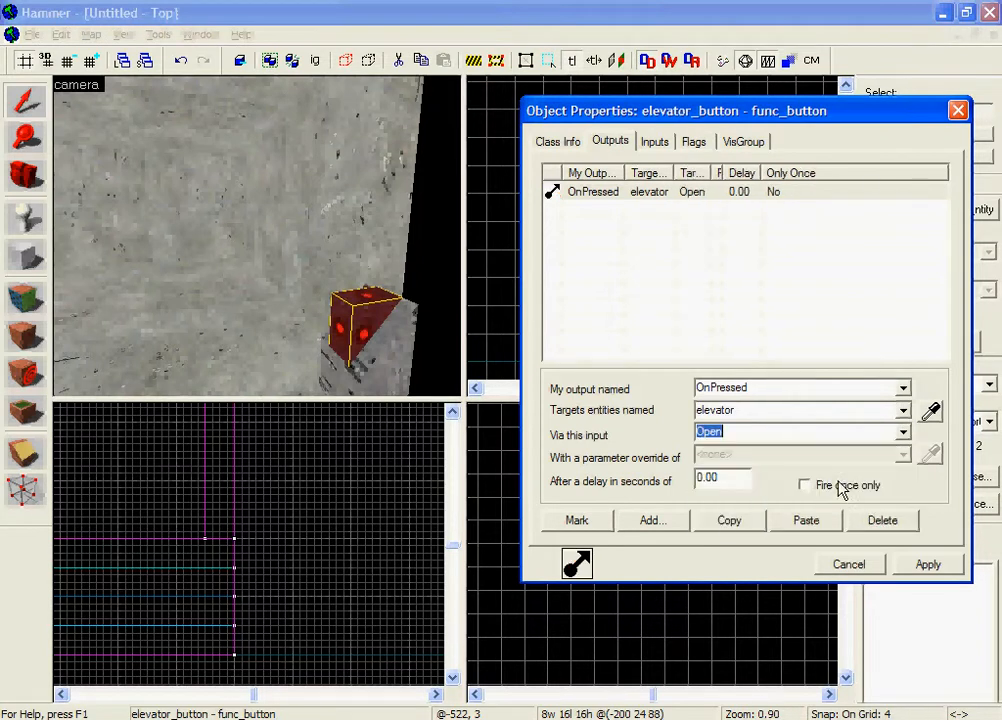
click(333, 277)
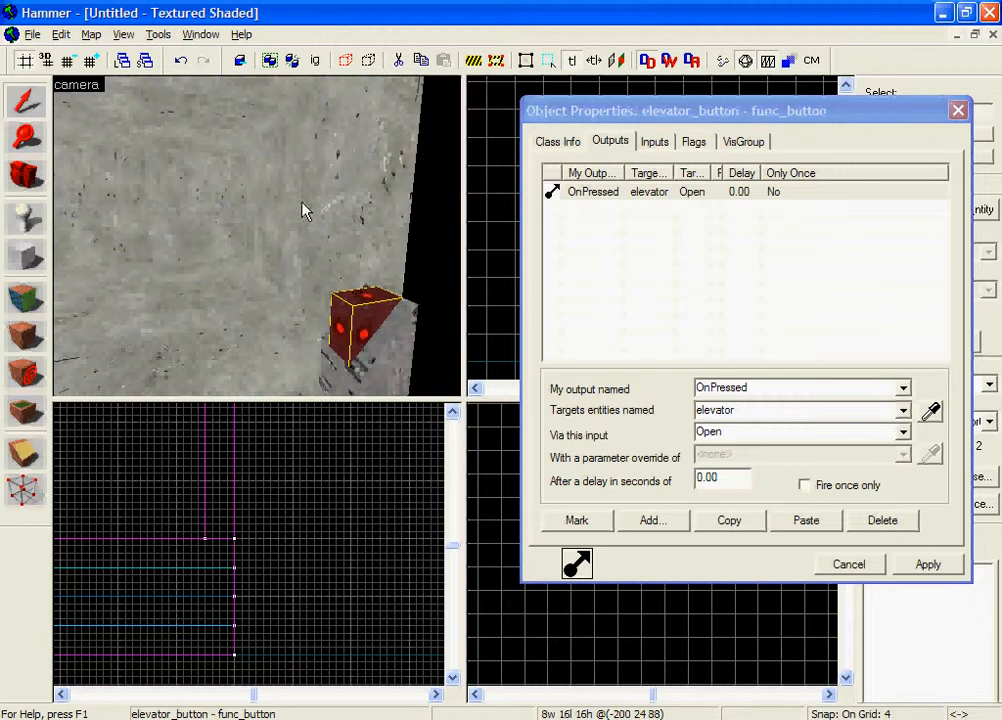
click(928, 566)
Step: Examine the elevator button on its post from several angles in the 3D view
key(z)
key(s)
key(w)
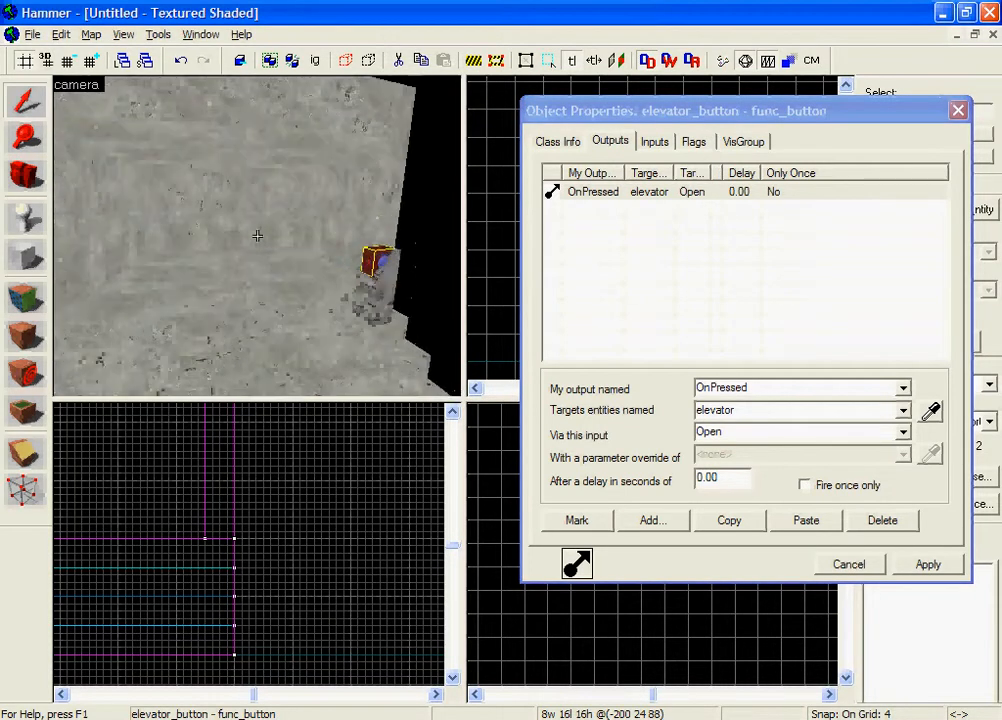
key(w)
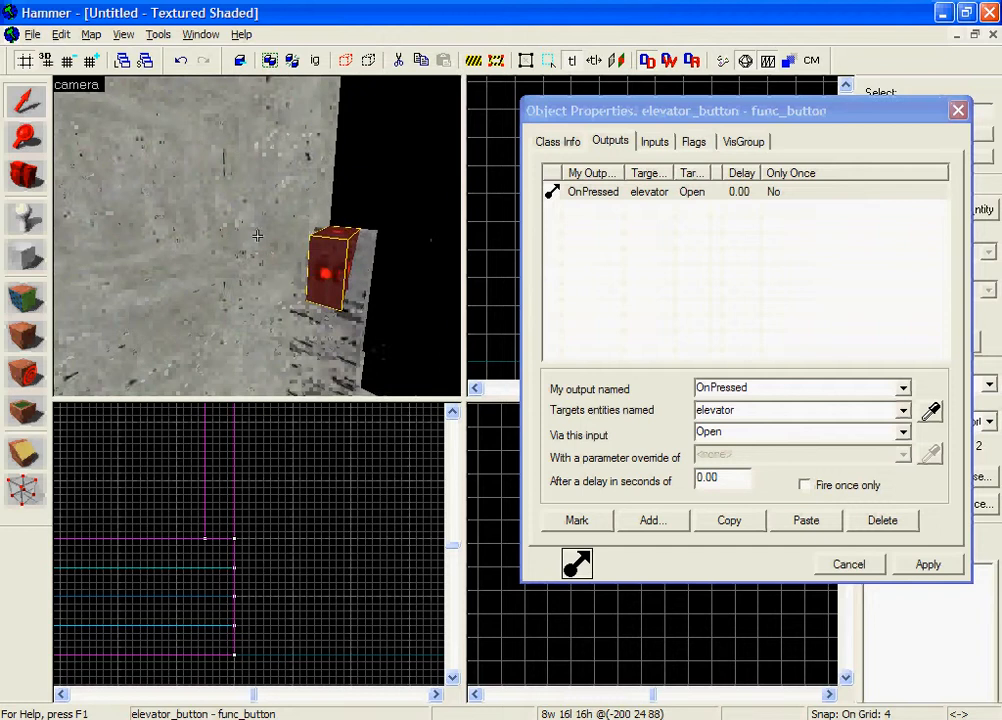
key(s)
key(w)
key(w)
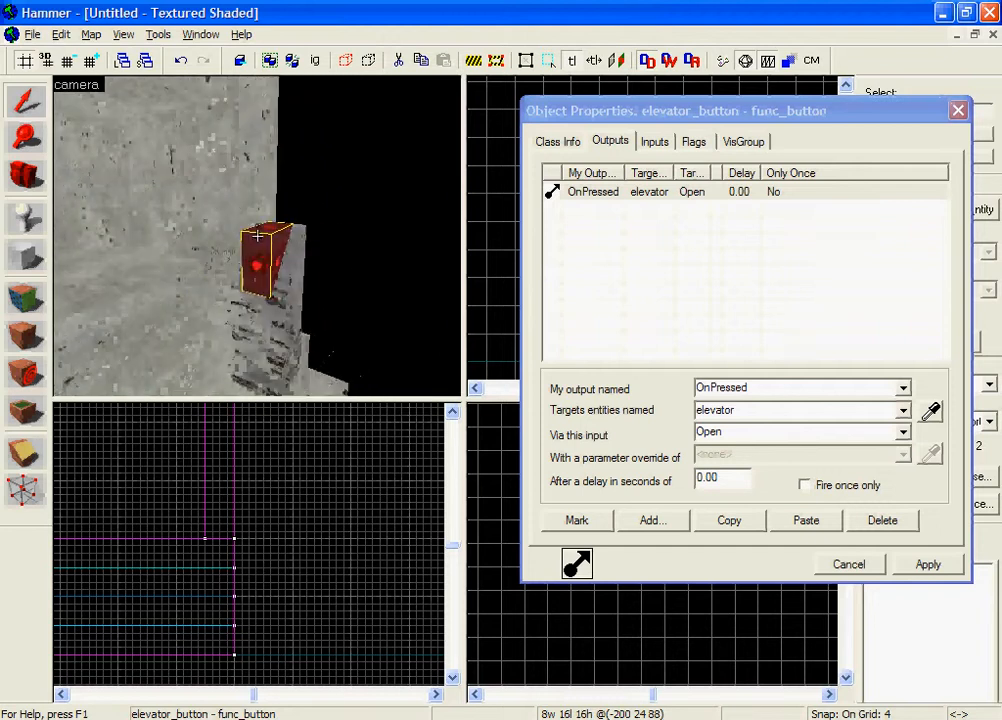
key(s)
key(z)
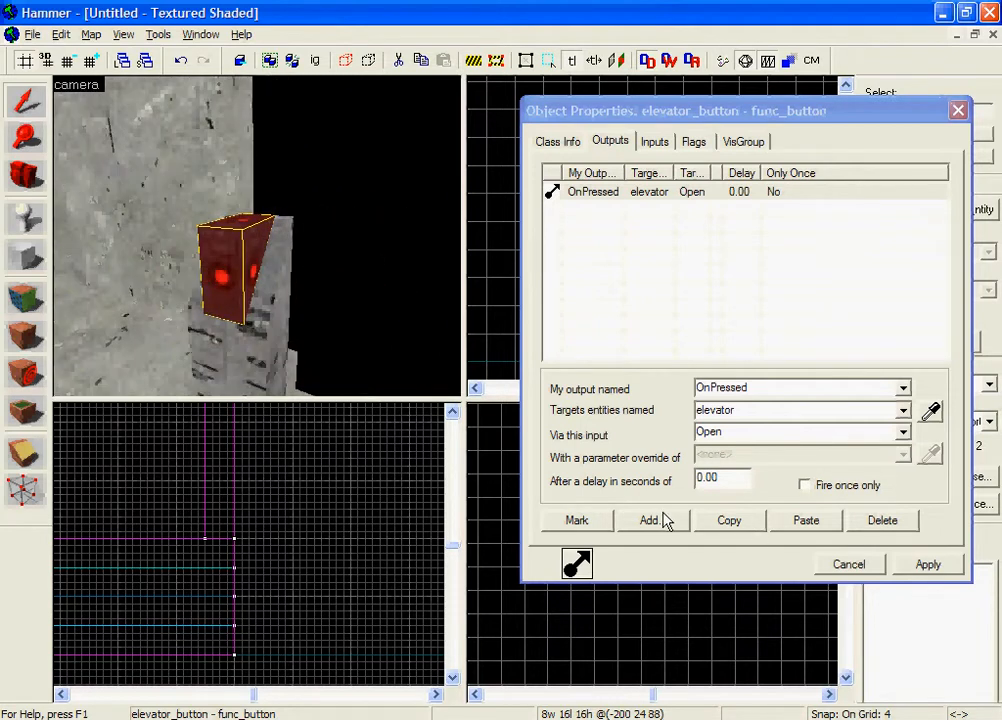
Step: Add a second OnPressed output to the button that targets elevator with the Close input
click(660, 519)
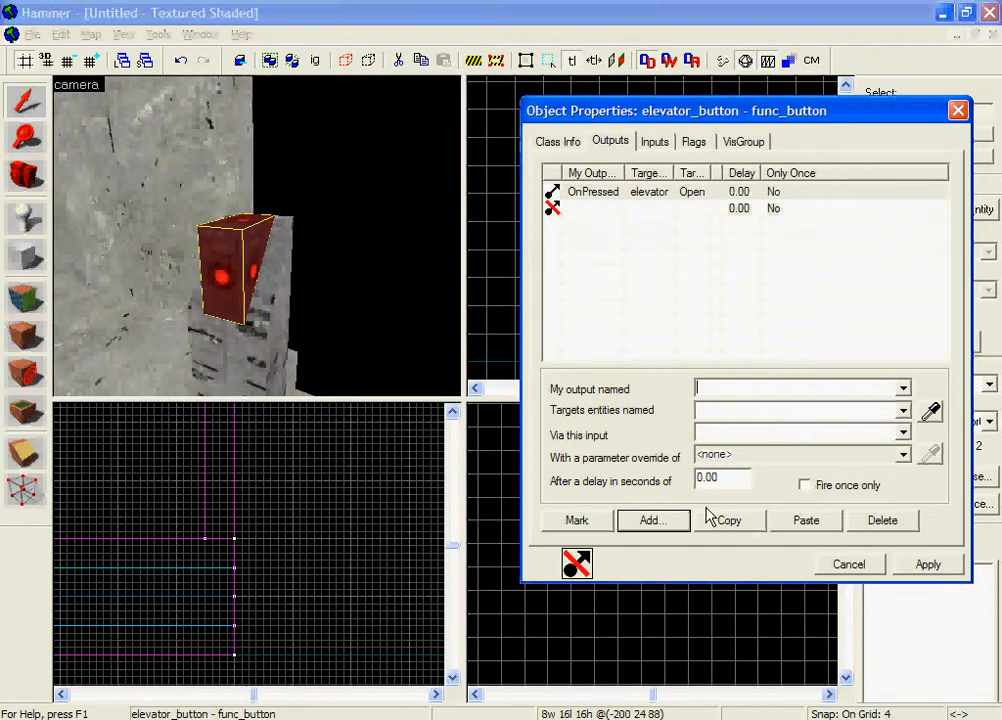
click(904, 390)
click(869, 445)
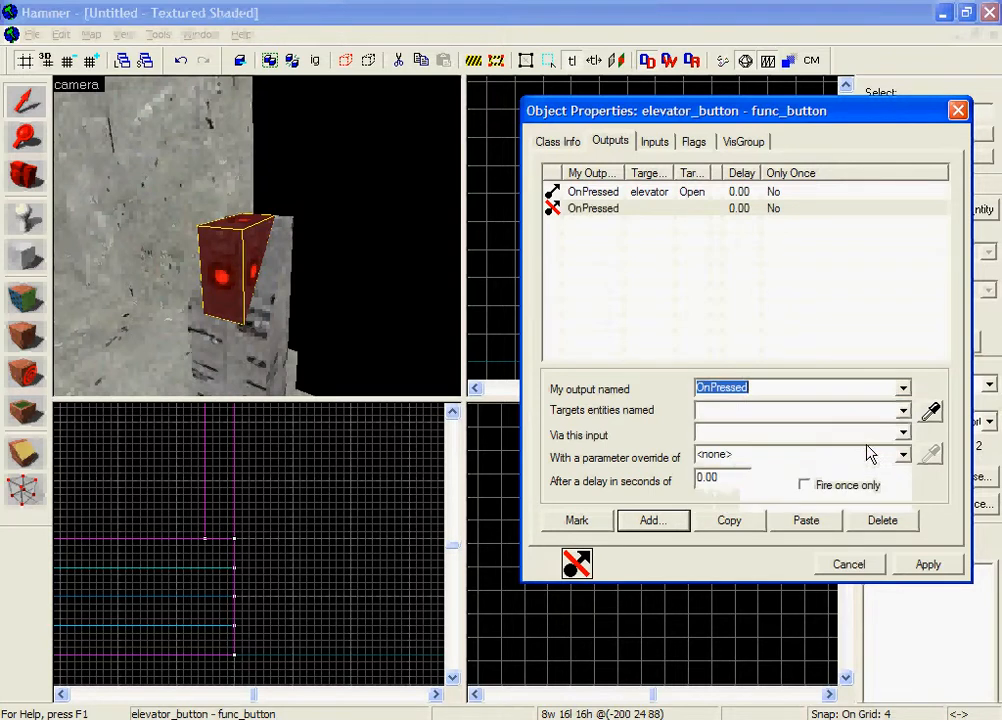
click(903, 411)
click(890, 426)
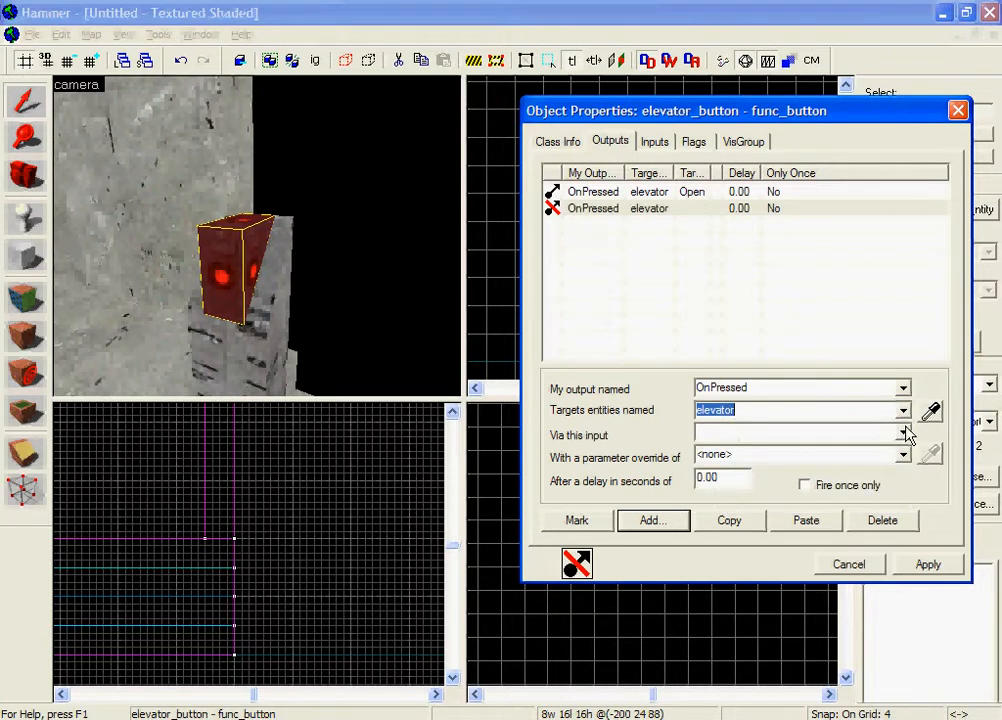
click(905, 434)
click(857, 484)
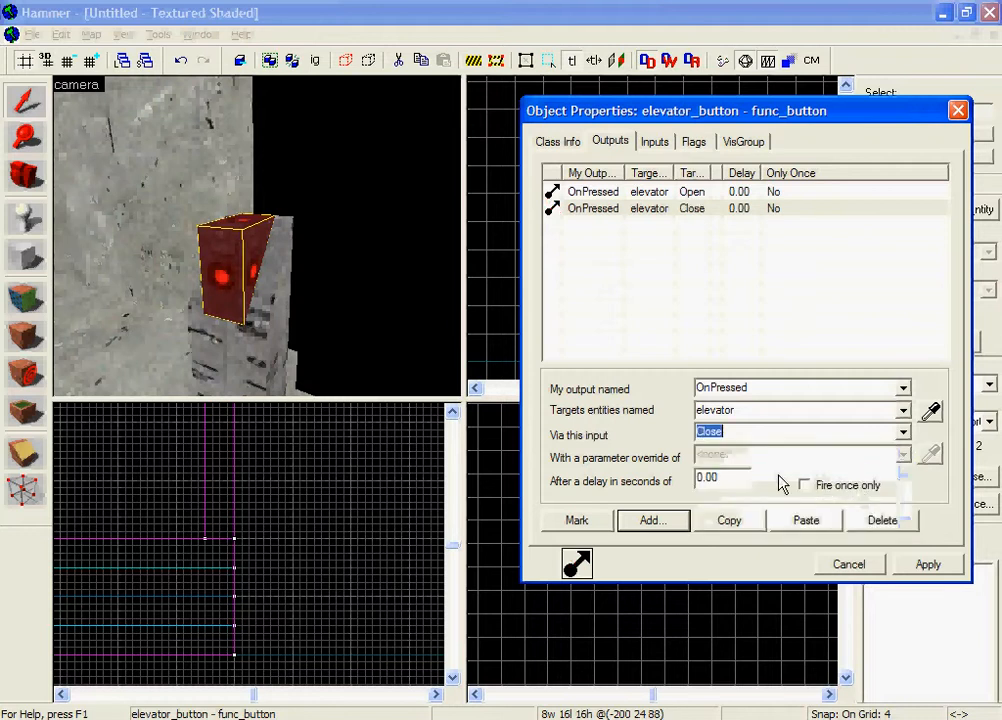
Step: Set the delay of the button's Close output to 7.00 seconds
click(722, 478)
click(405, 380)
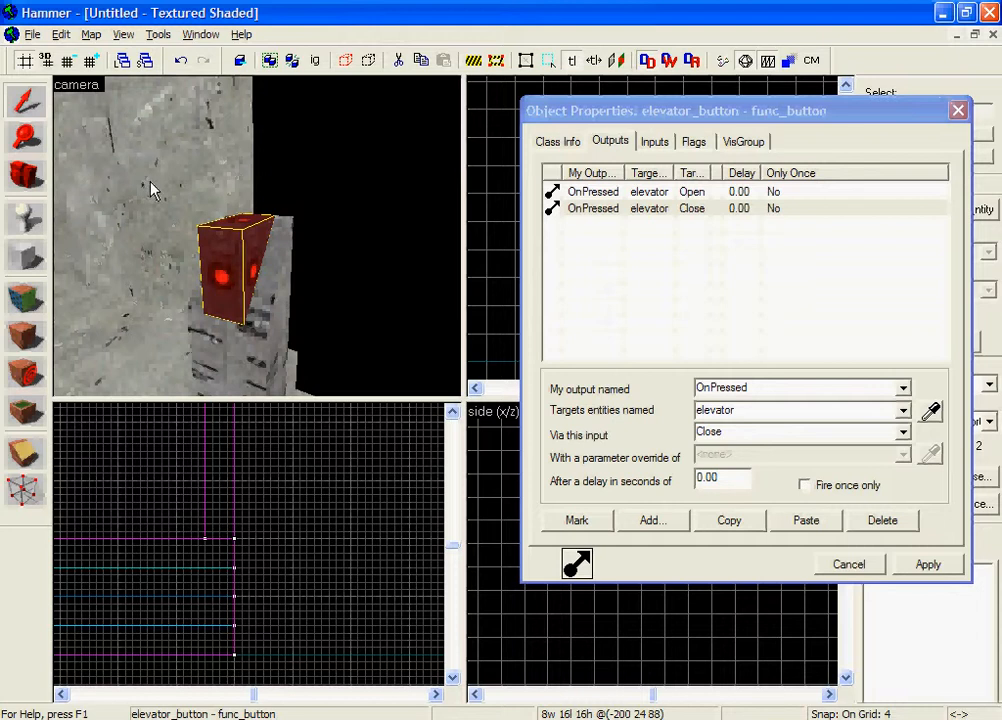
click(745, 480)
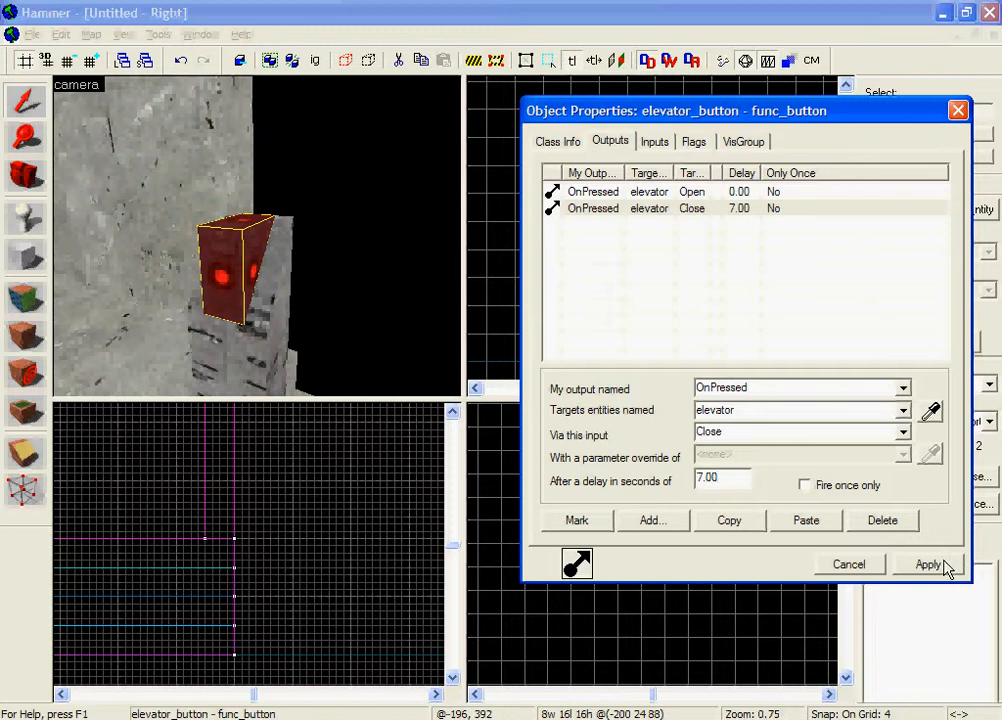
Step: Close the elevator button's properties and clear the selection
key(z)
key(s)
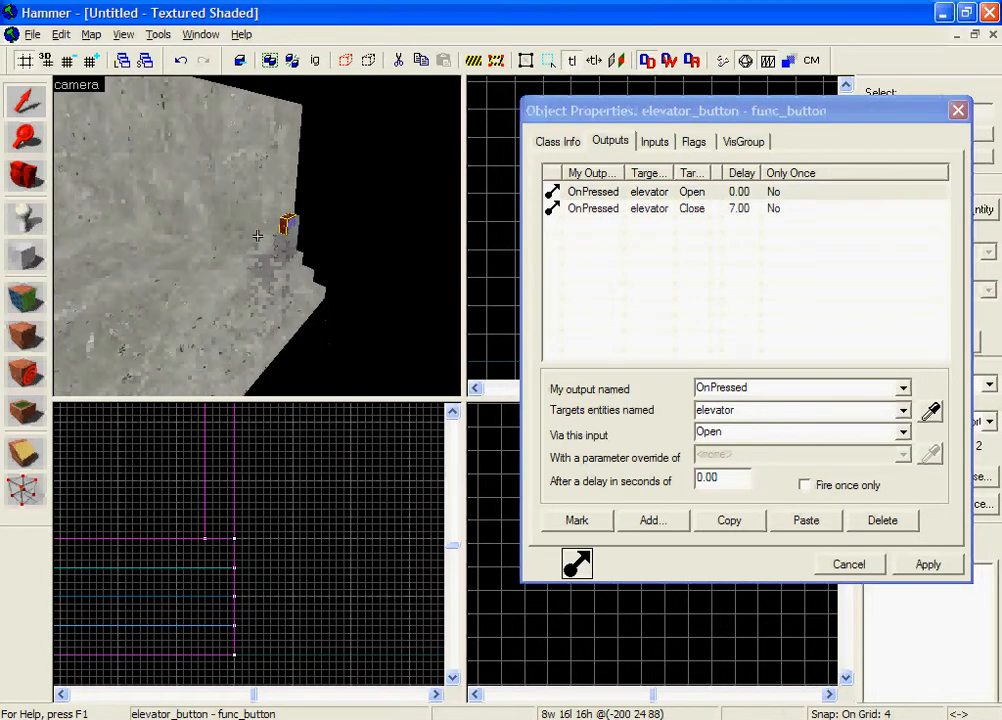
key(w)
key(s)
key(w)
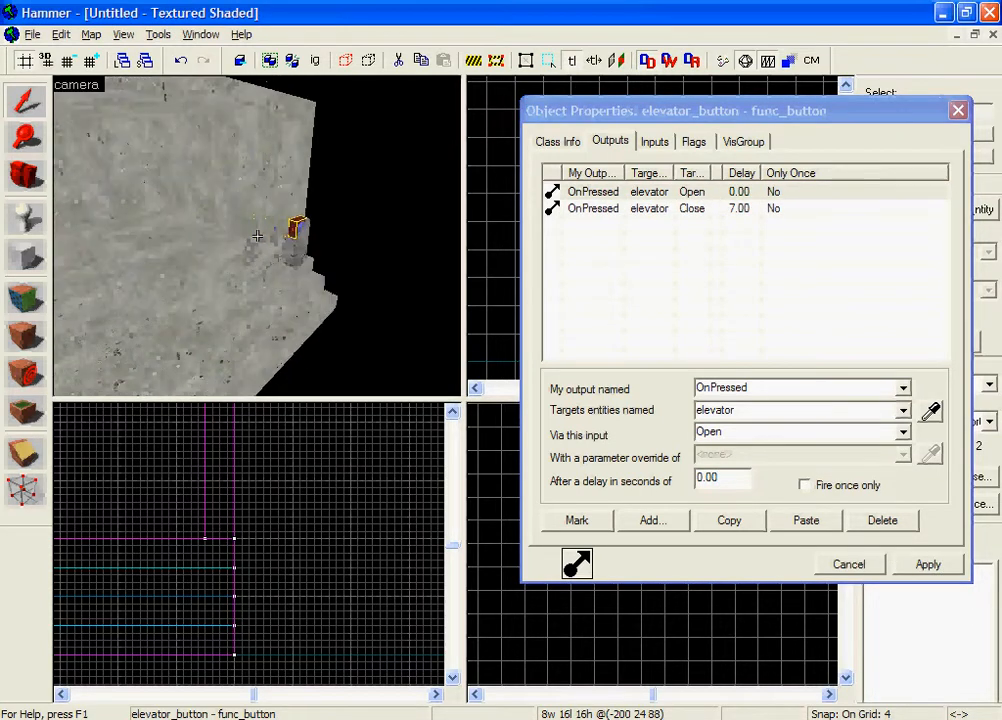
key(z)
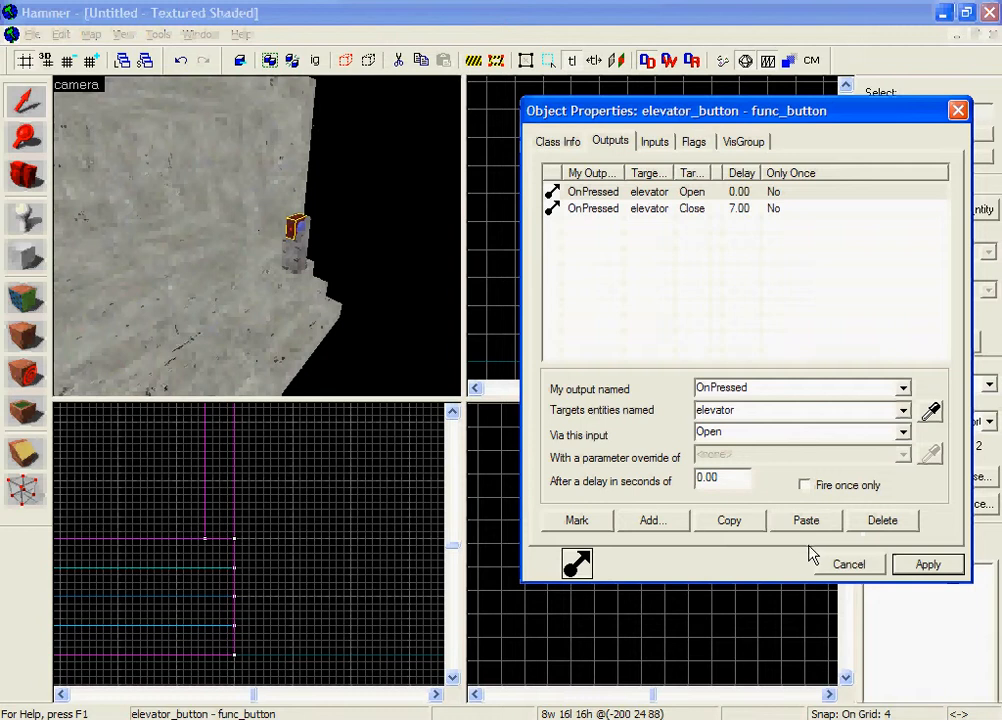
click(849, 564)
click(687, 568)
Step: Examine the finished concrete structure, its stairs and the button post from several angles and distances in the 3D view
key(z)
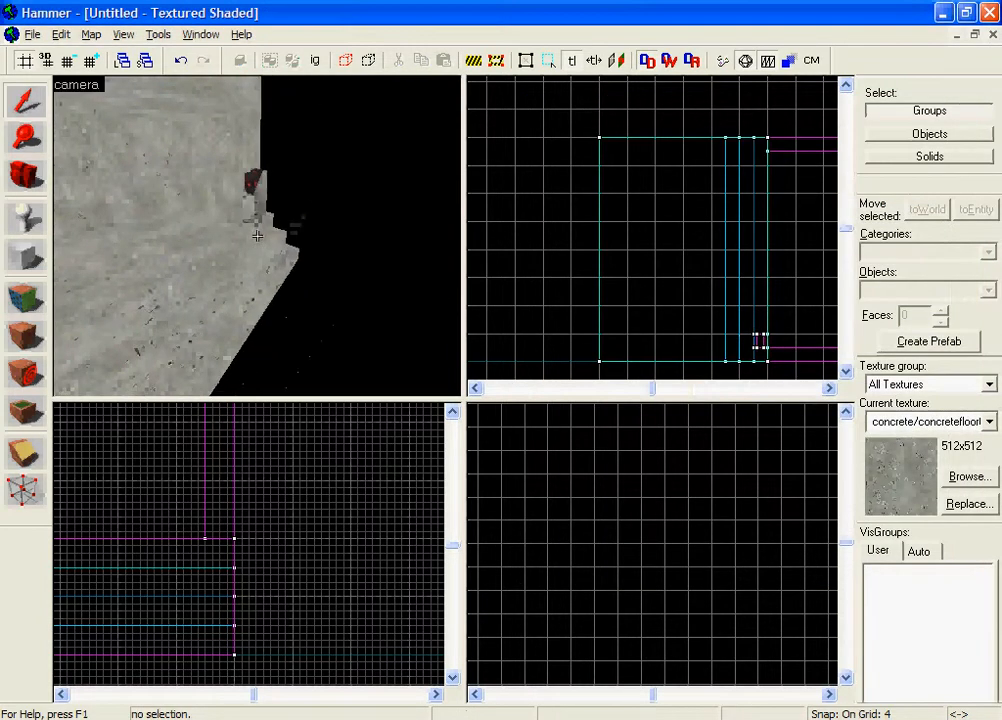
key(s)
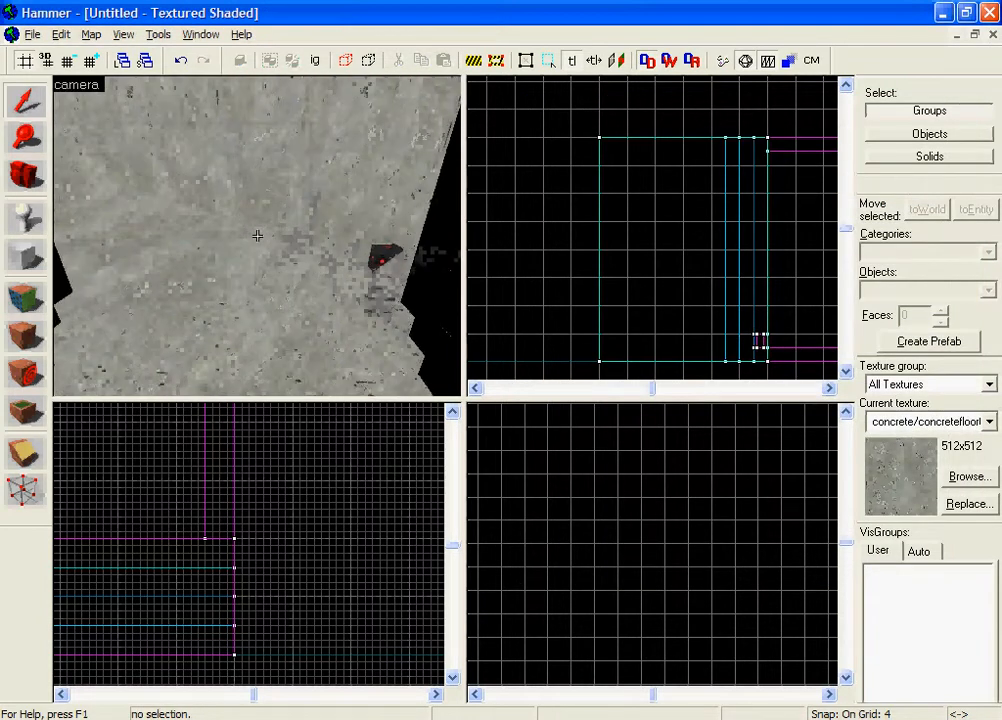
key(s)
key(w)
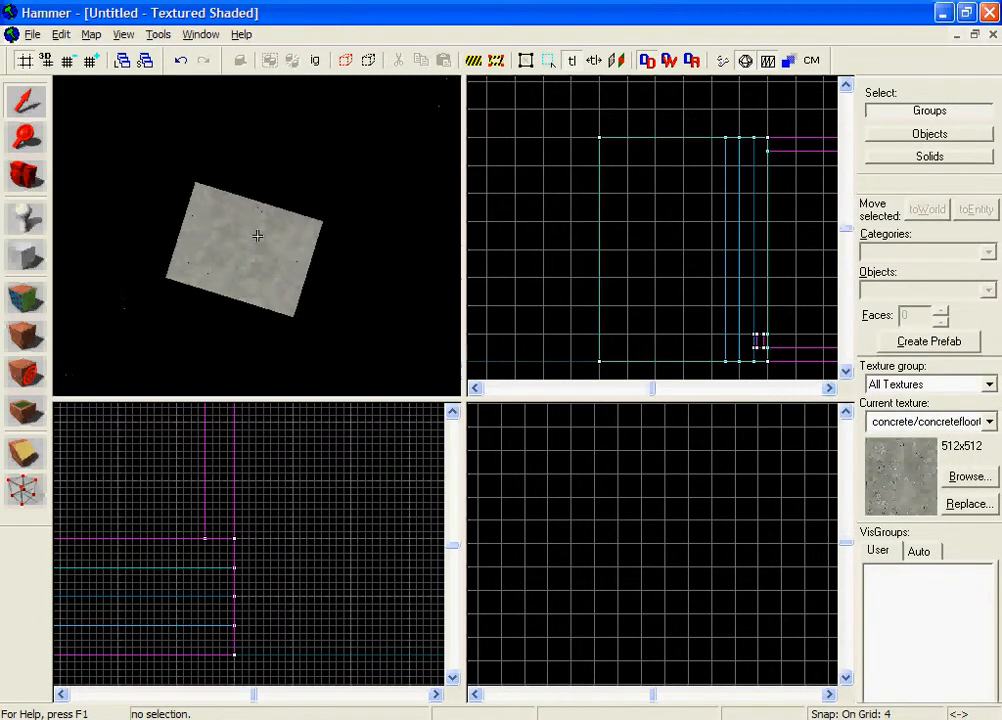
key(w)
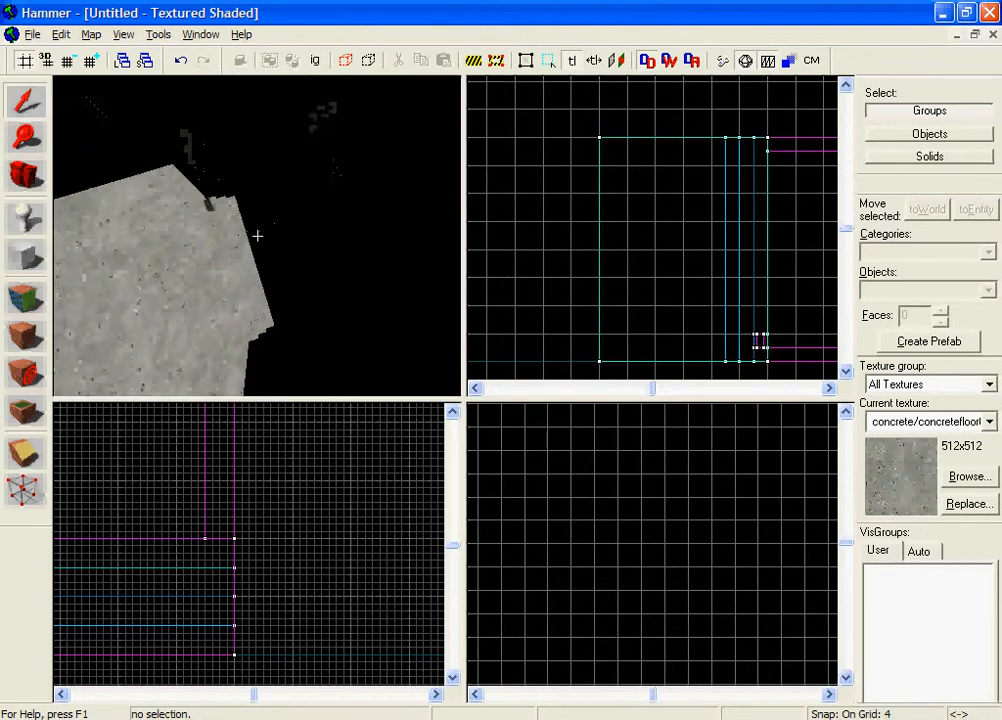
key(w)
key(s)
key(w)
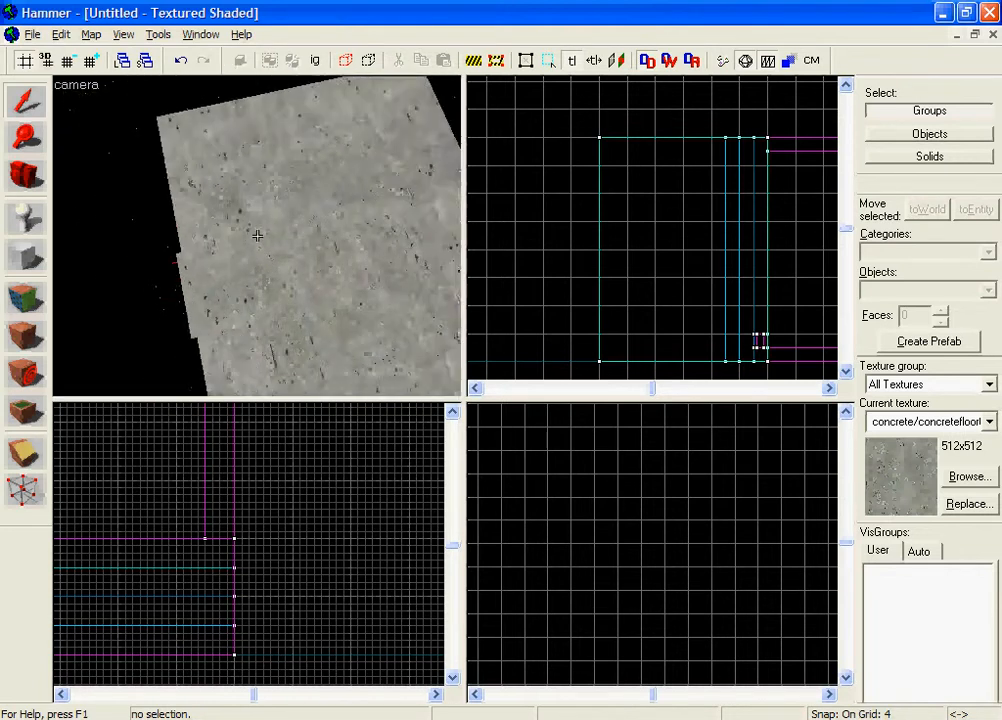
key(s)
key(w)
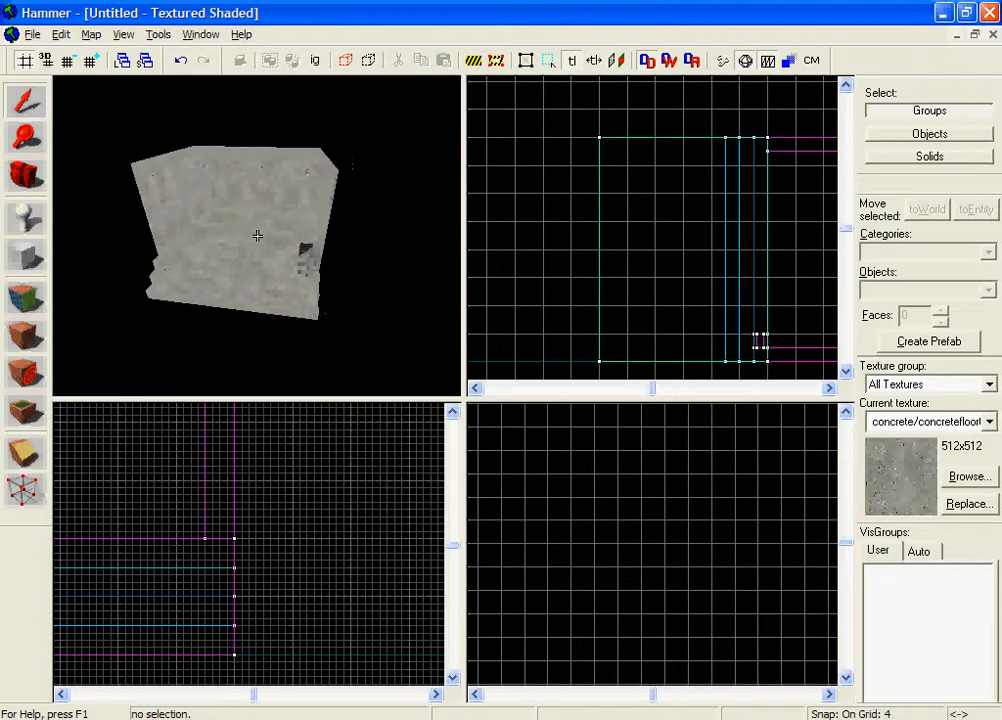
key(s)
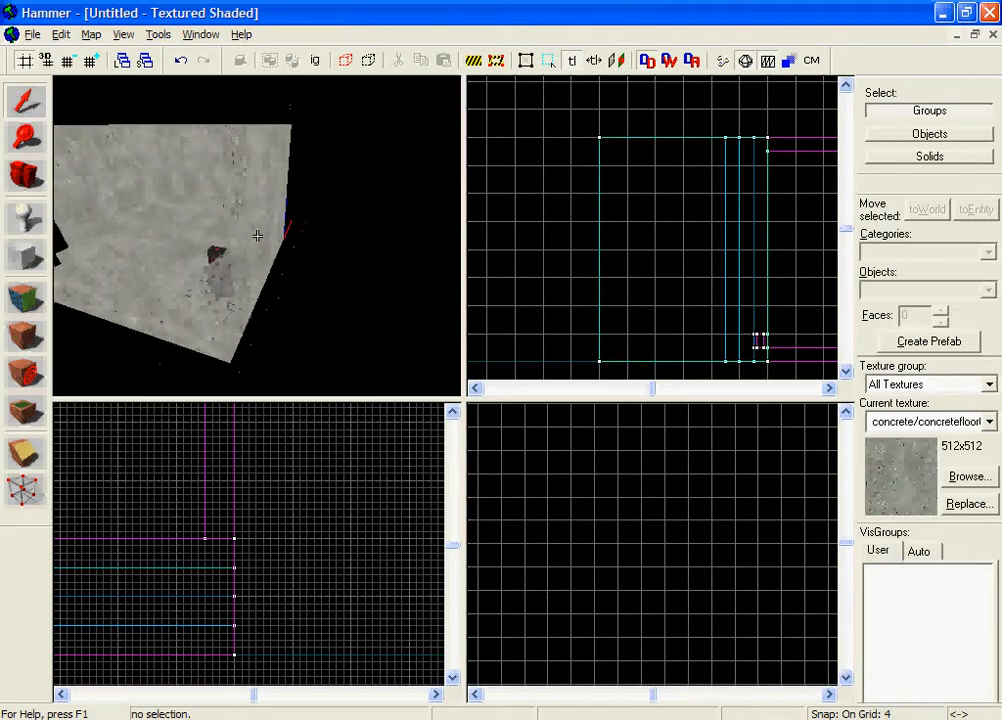
key(a)
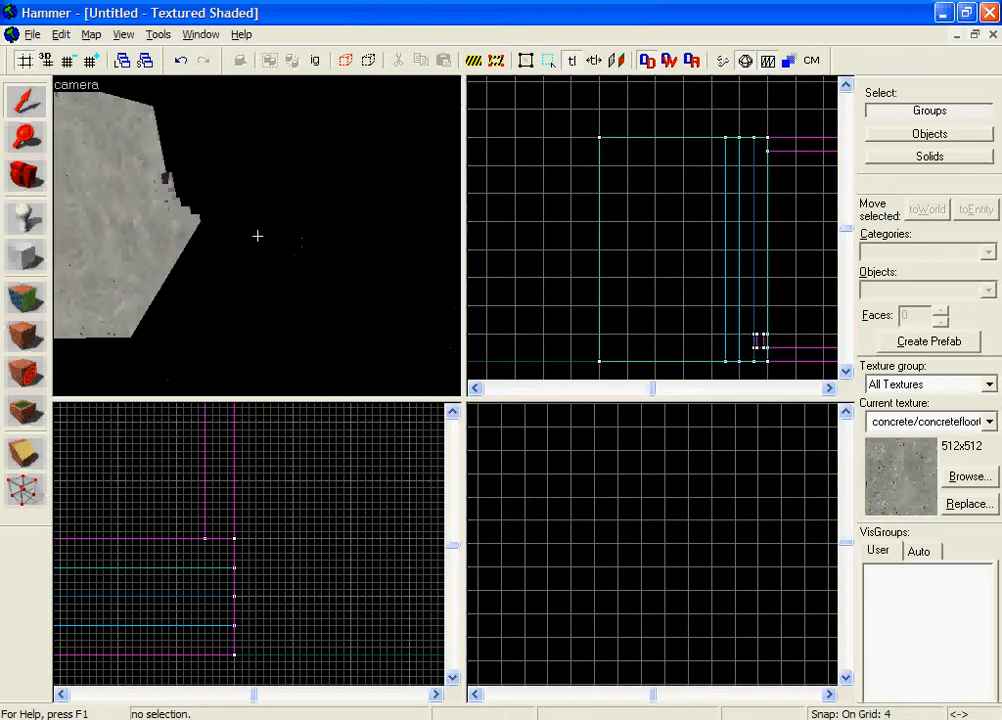
key(s)
key(w)
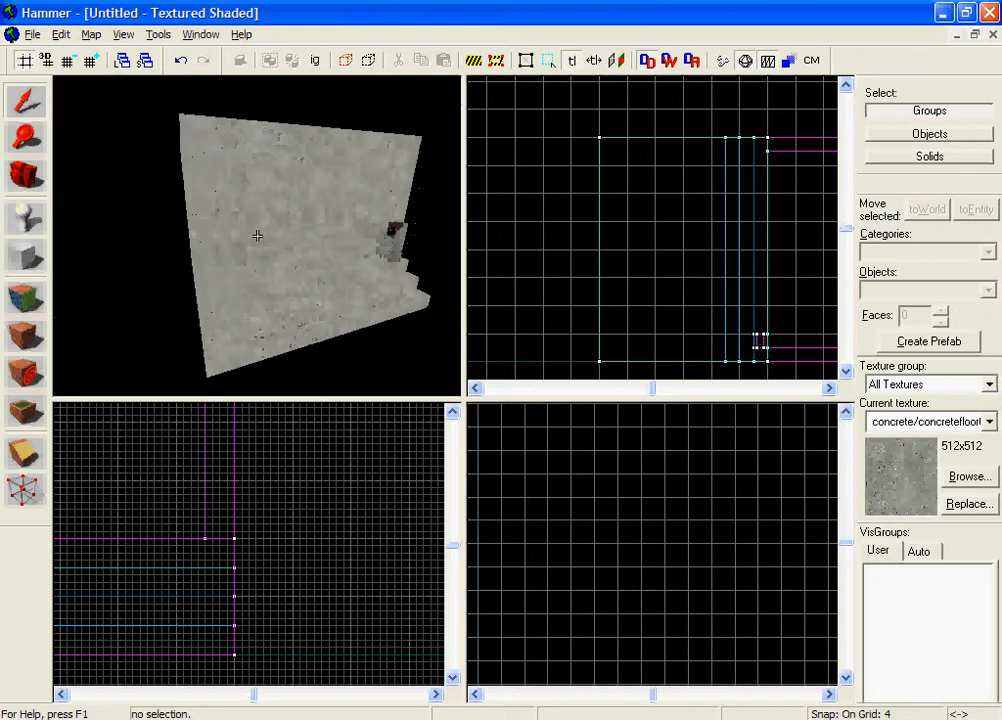
key(s)
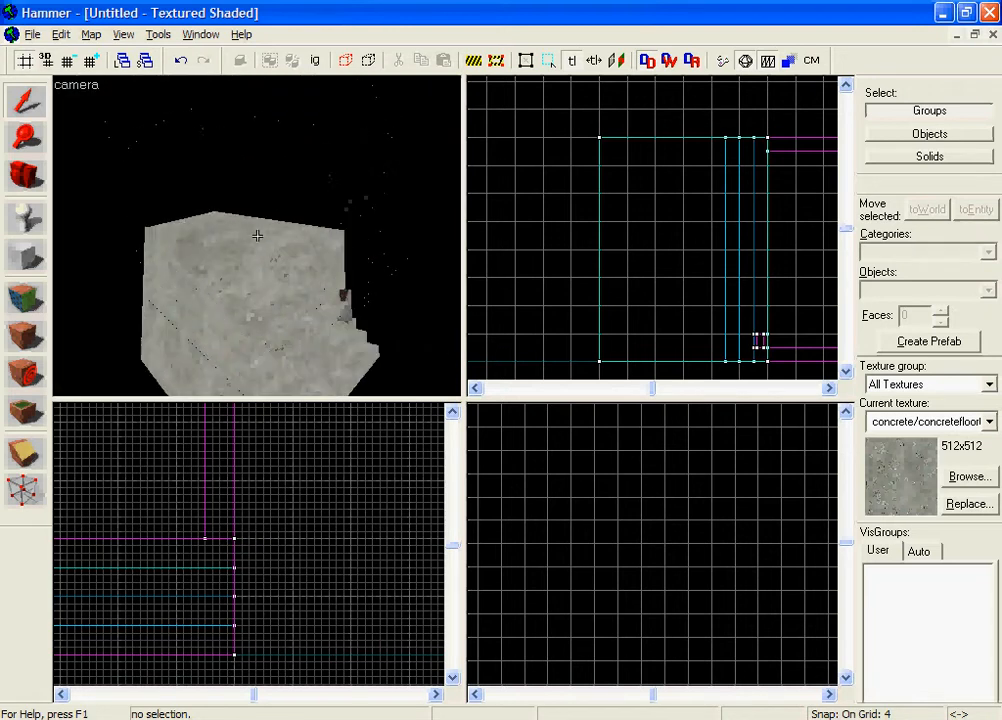
key(a)
key(d)
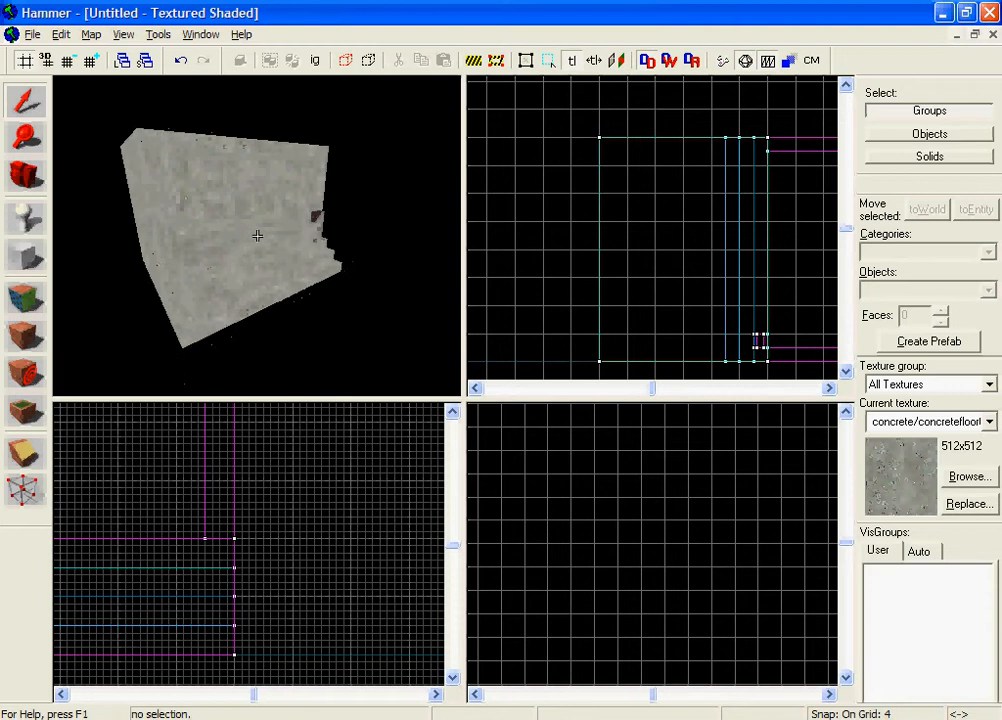
key(w)
key(s)
key(z)
key(z)
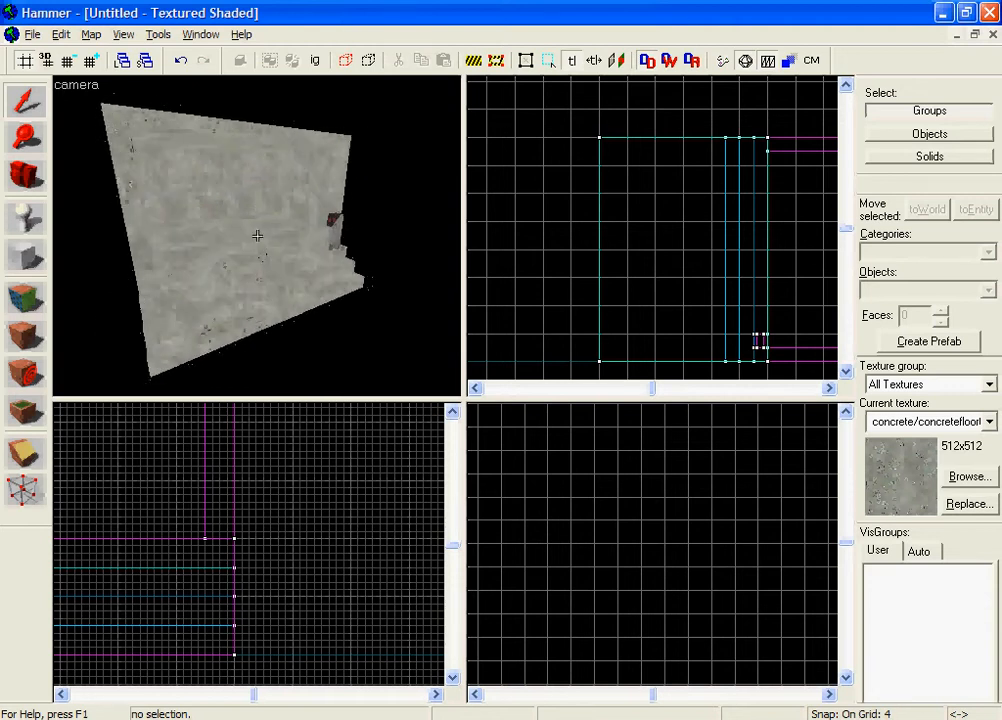